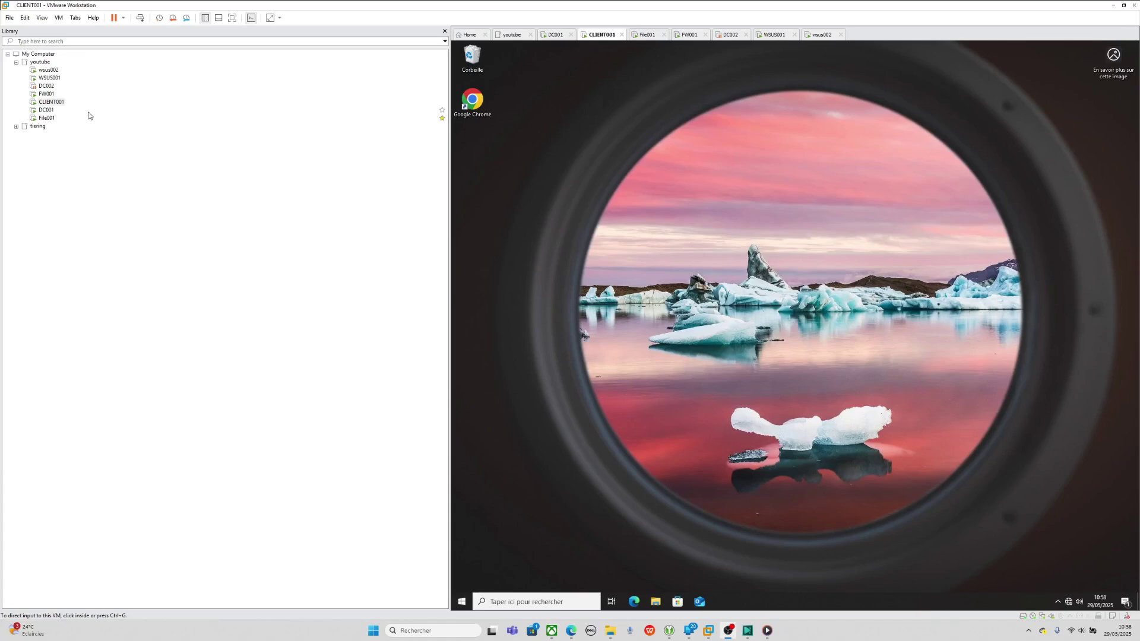
- On DC001, create a new Group Policy Object named 'applocker' and open it for editing
click(47, 110)
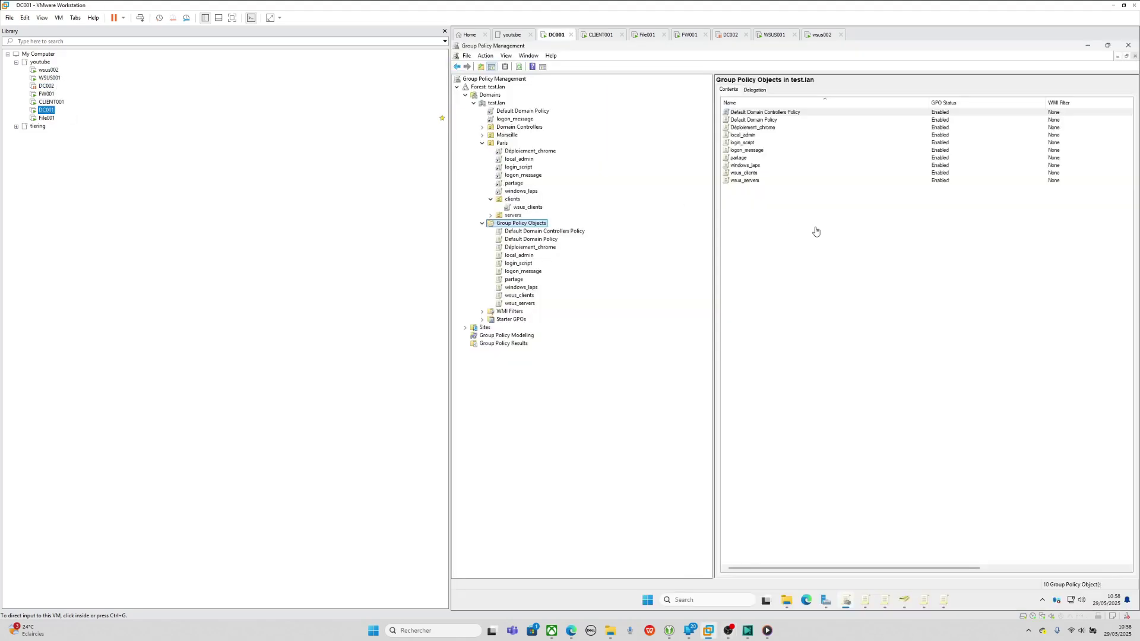
click(814, 269)
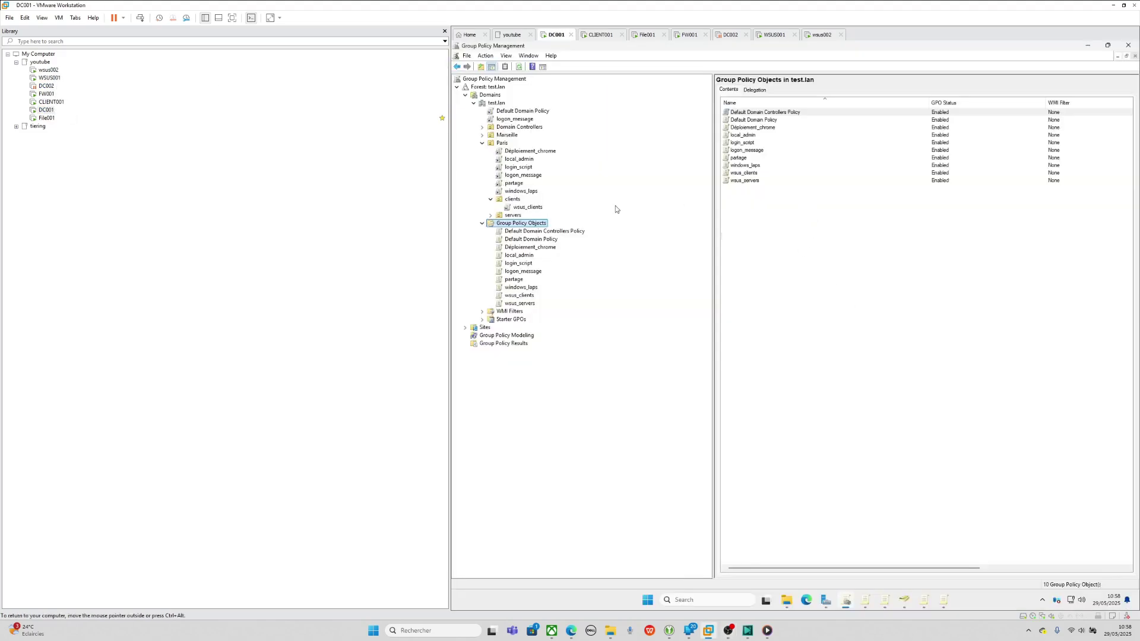
right_click(531, 223)
click(541, 231)
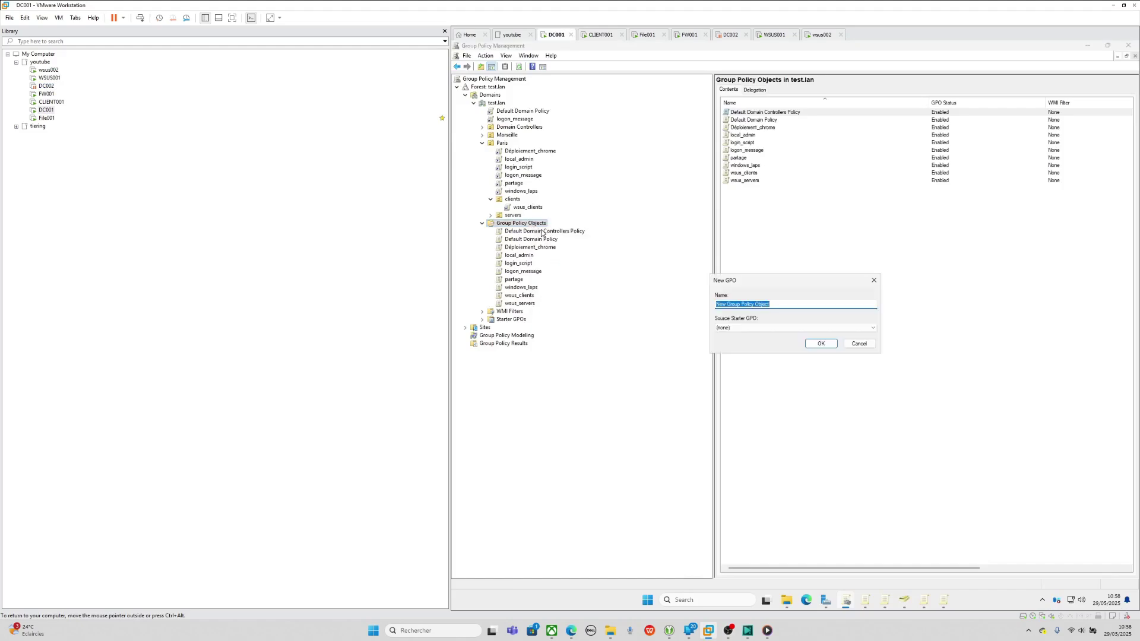
text(applocker)
key(Return)
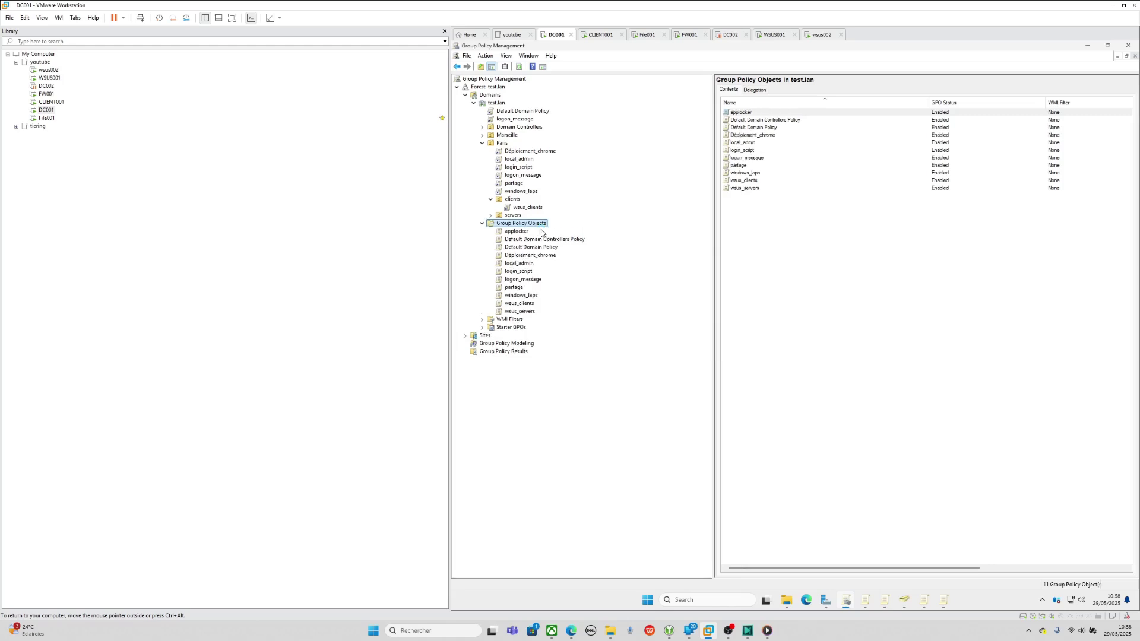
click(541, 231)
right_click(539, 233)
key(Escape)
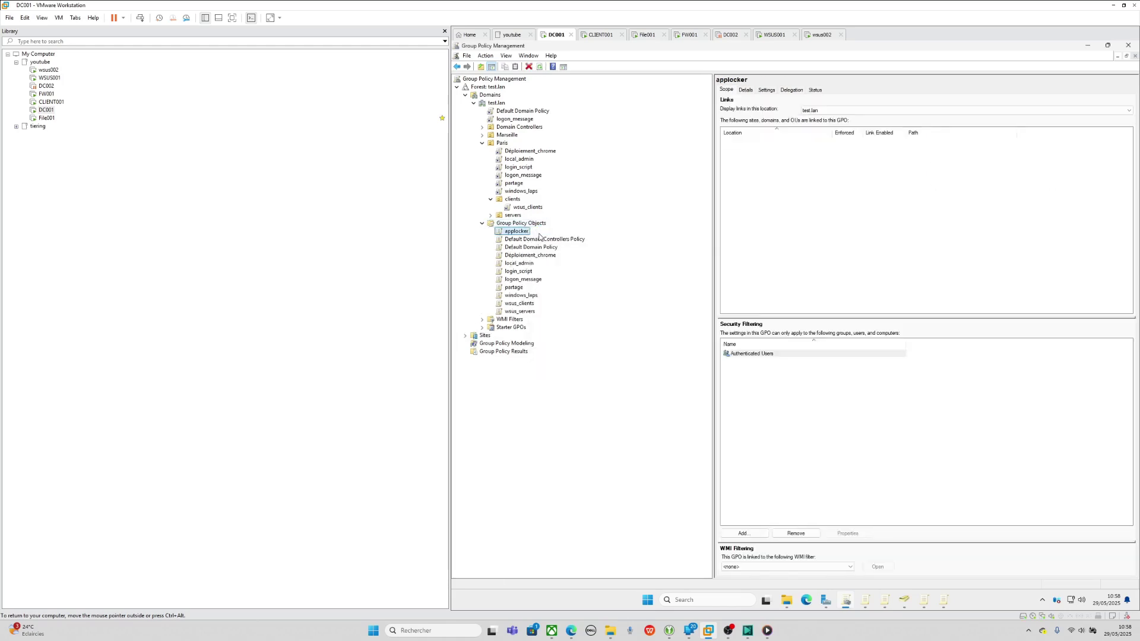
- Maximize the policy editor and expand Computer Configuration down to Security Settings > System Services
click(810, 83)
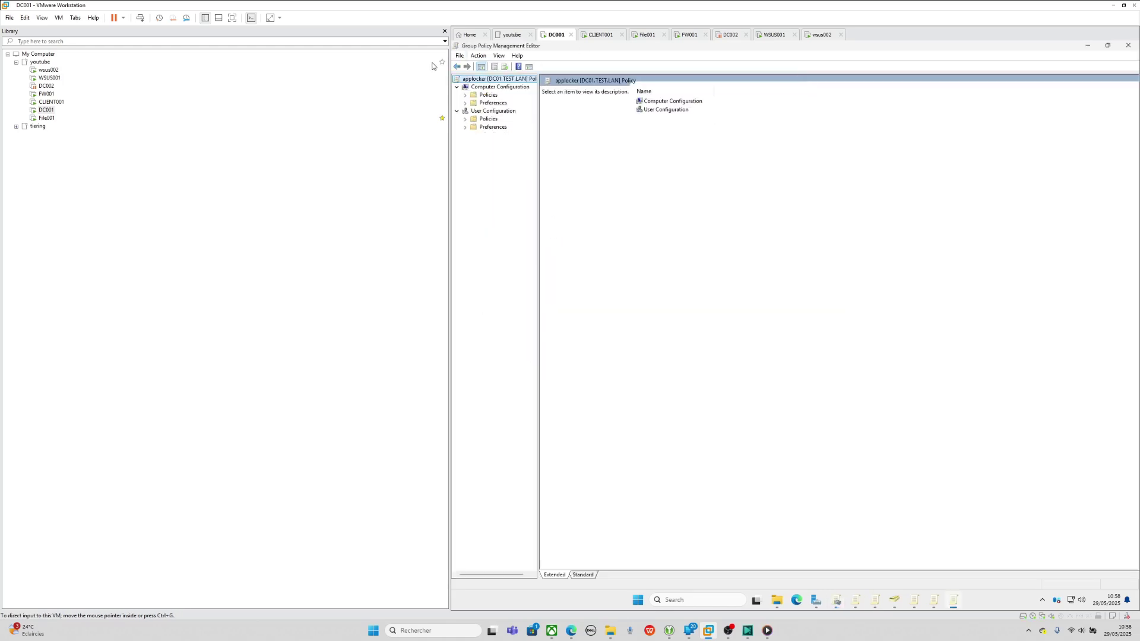
click(465, 95)
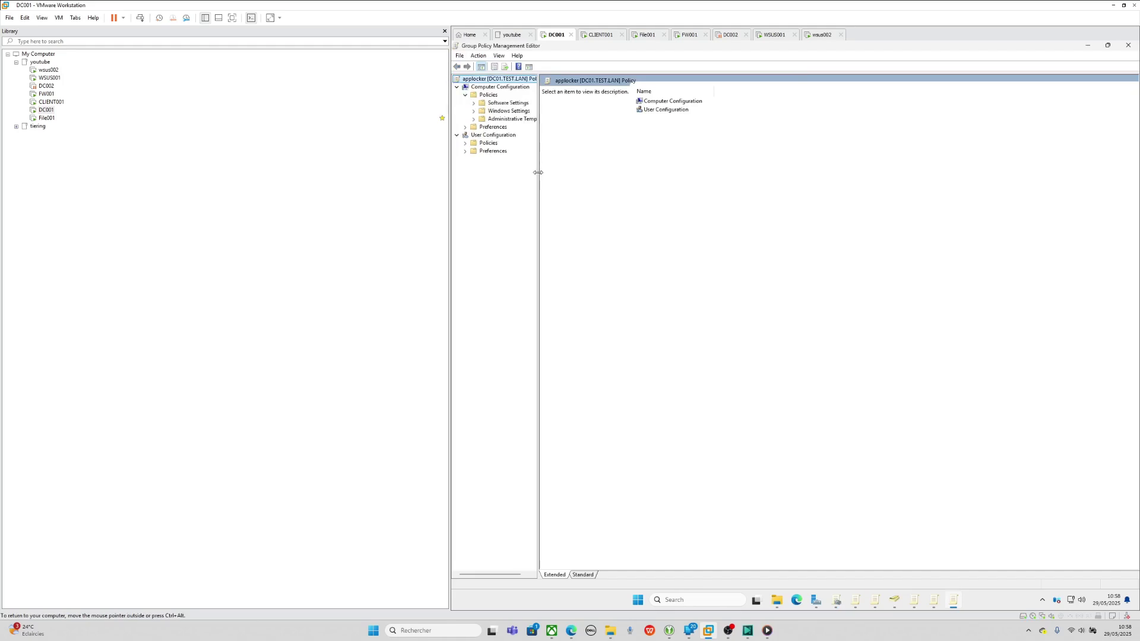
drag(538, 173, 744, 172)
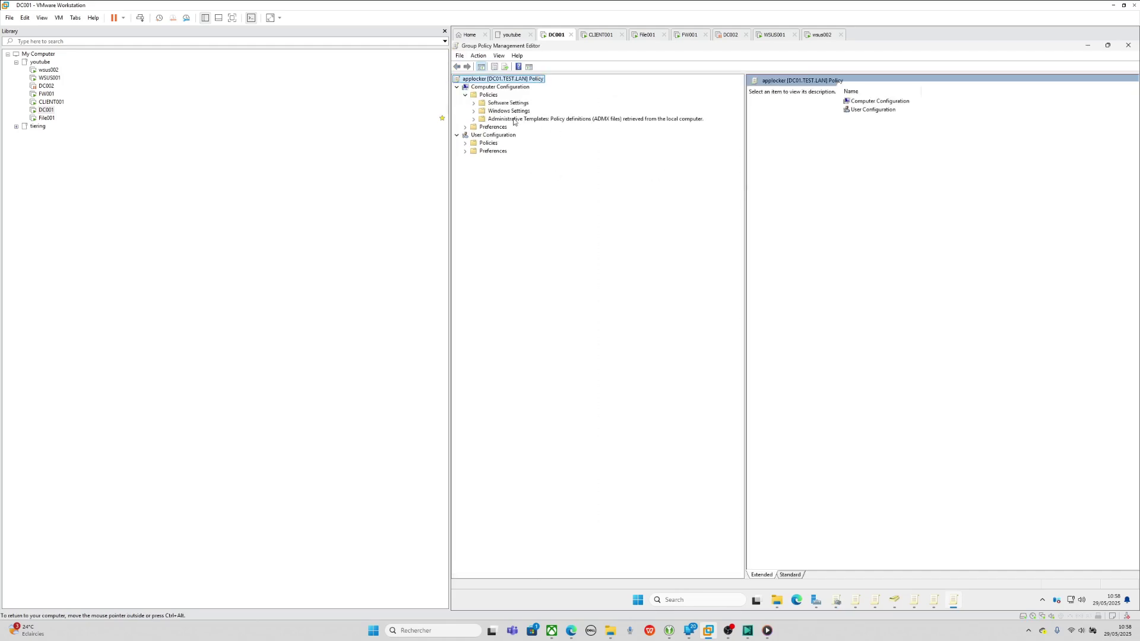
click(473, 112)
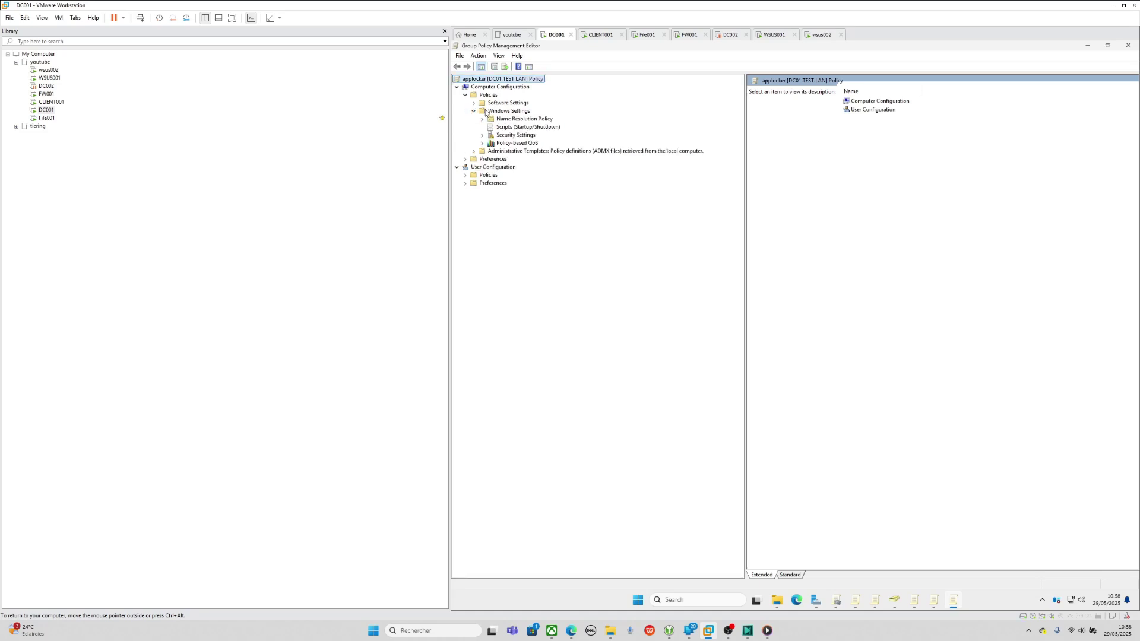
click(481, 136)
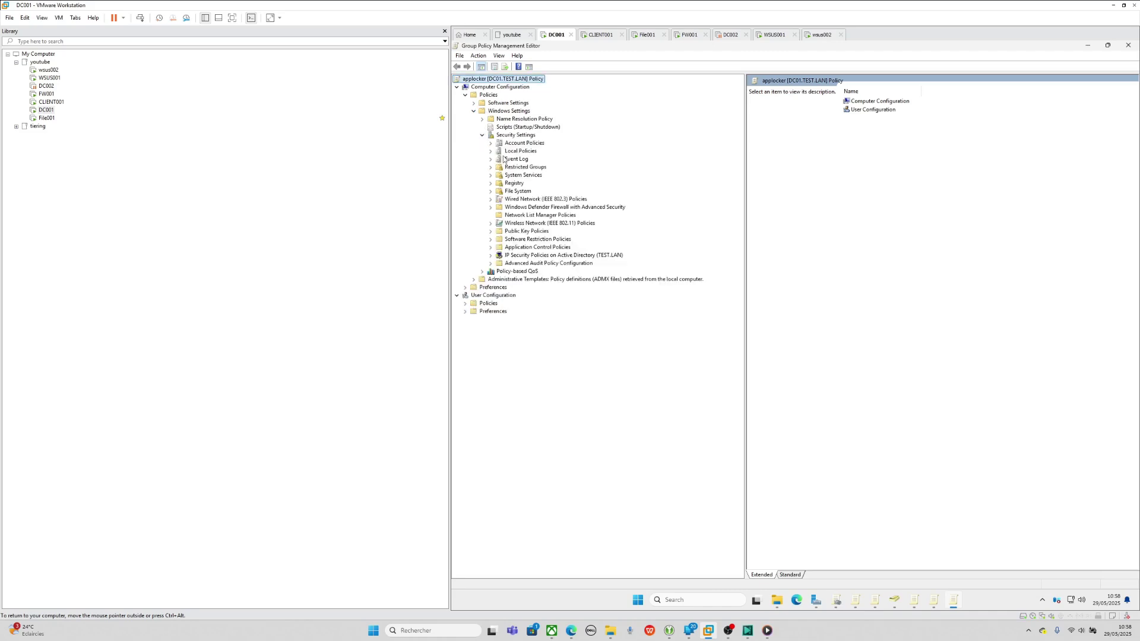
click(516, 175)
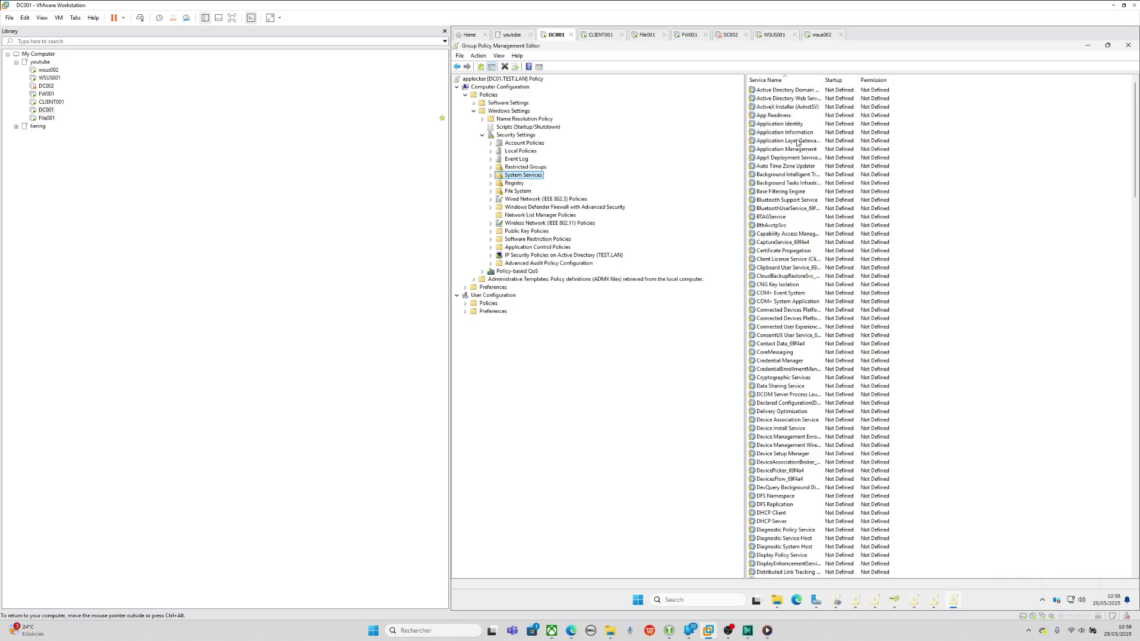
- Define the Application Identity service policy with Automatic startup
double_click(790, 125)
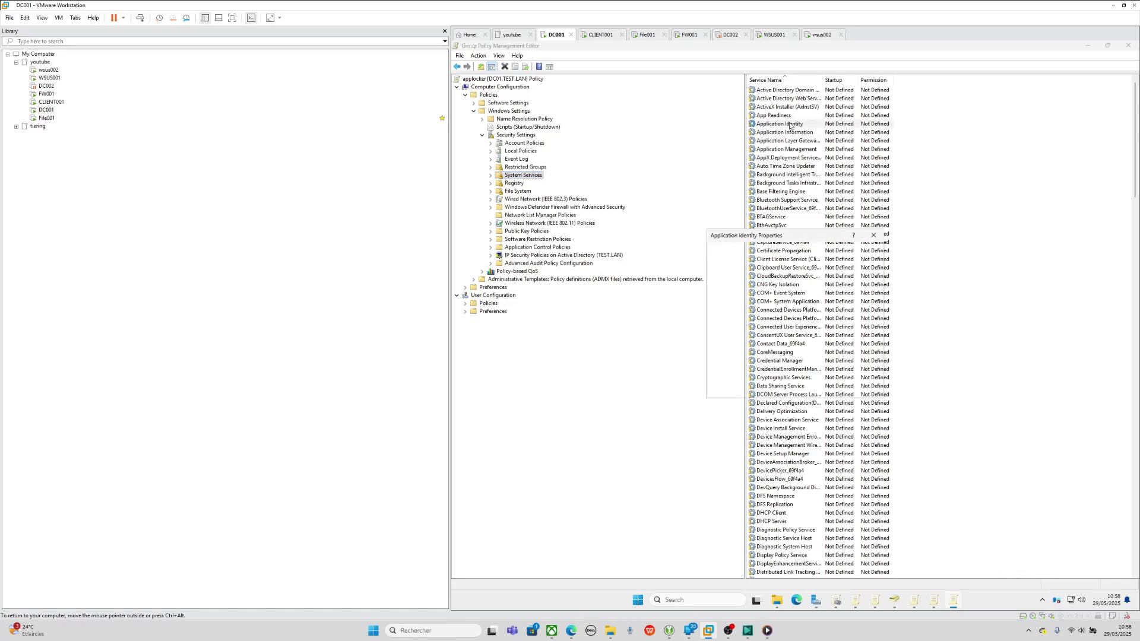
click(734, 290)
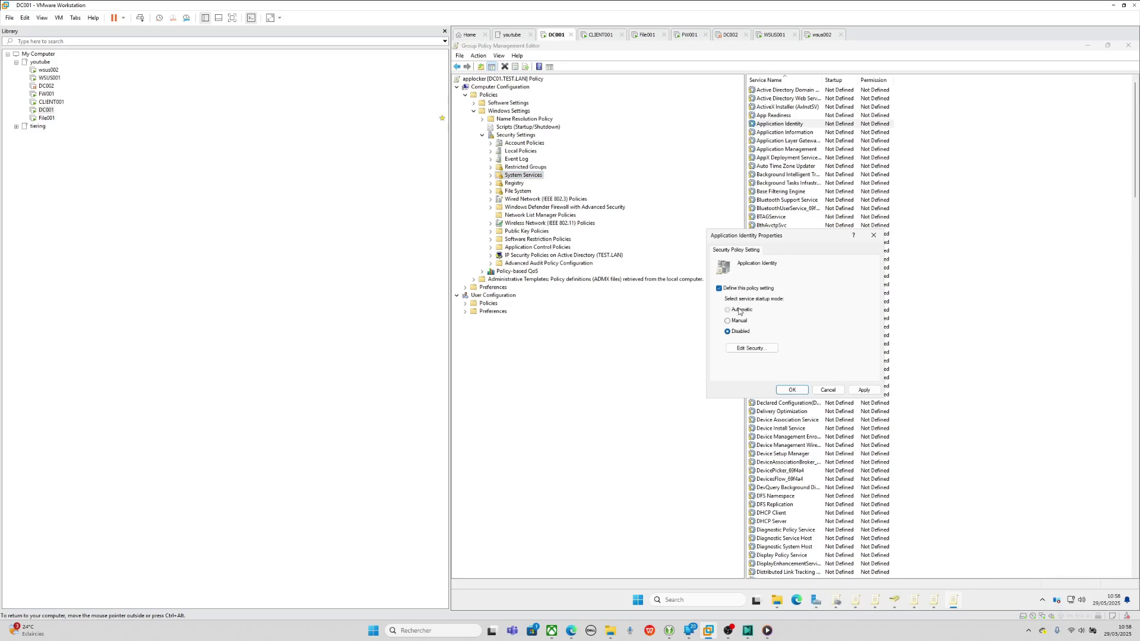
click(728, 310)
click(863, 390)
click(792, 390)
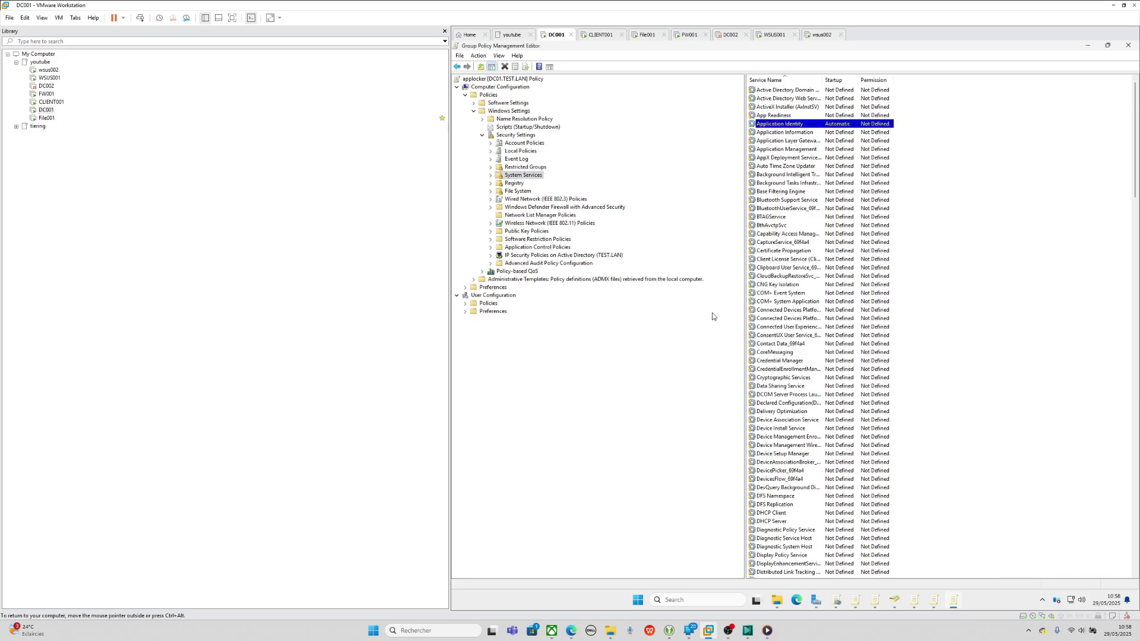
- Expand Application Control Policies > AppLocker to show its overview with four empty rule collections
click(491, 248)
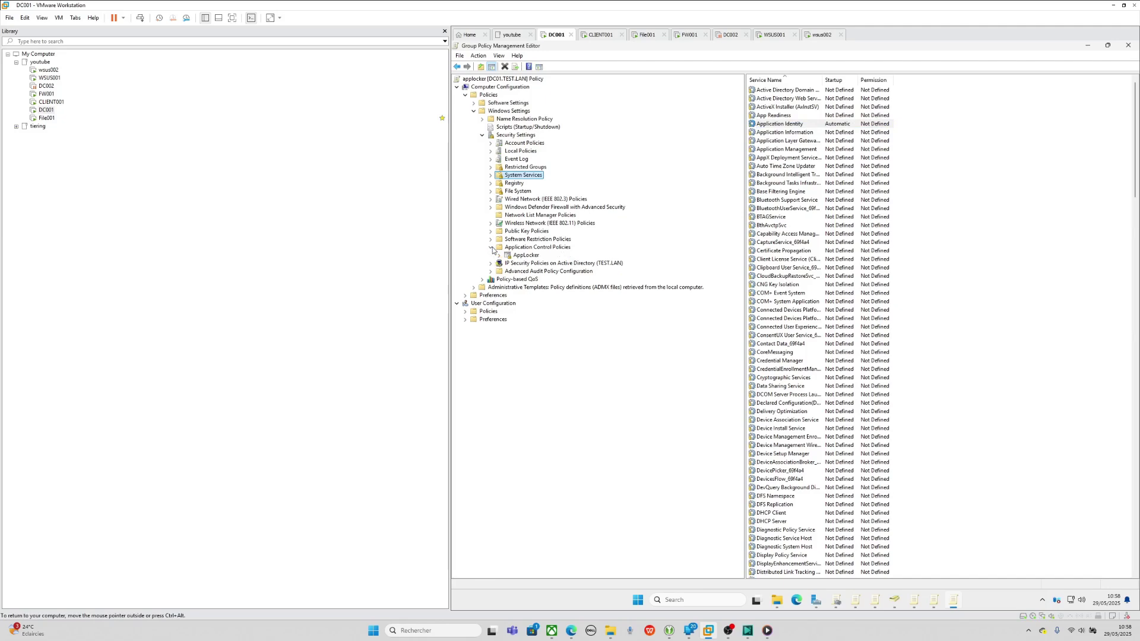
click(499, 256)
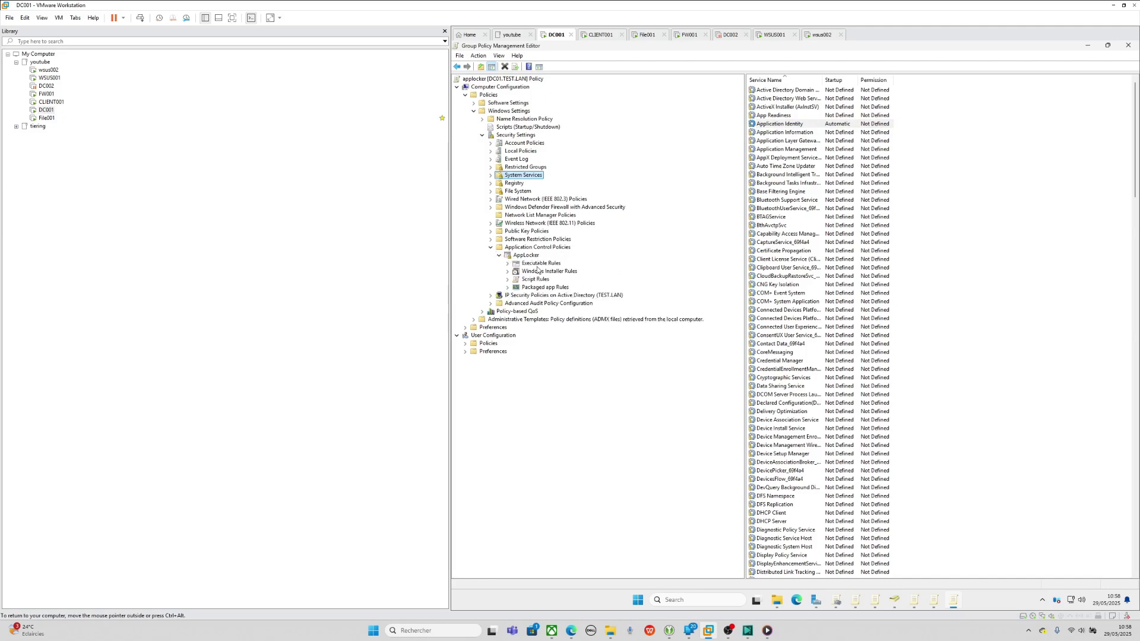
click(526, 256)
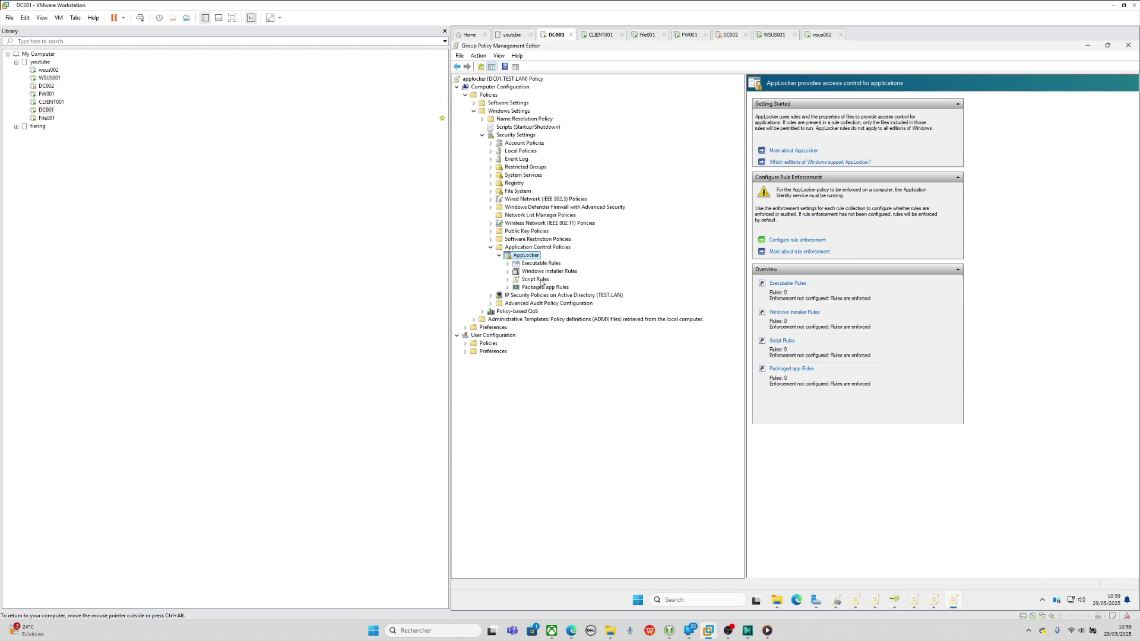
- Set Executable, Windows Installer, Script and Packaged app rule collections to Configured with Enforce rules
click(786, 240)
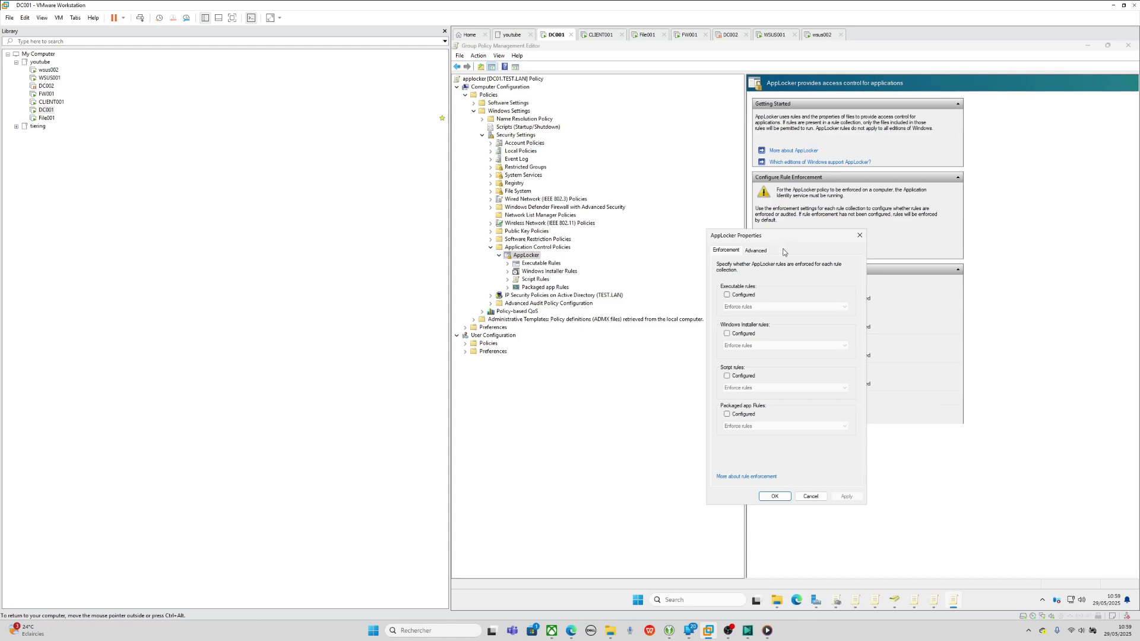
click(738, 295)
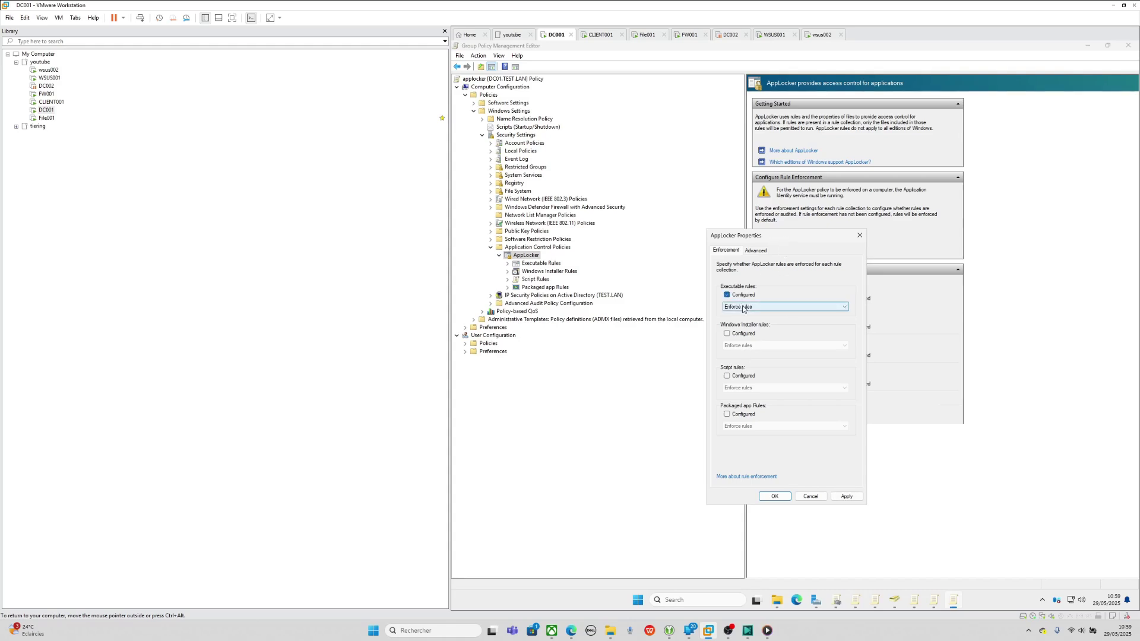
click(743, 308)
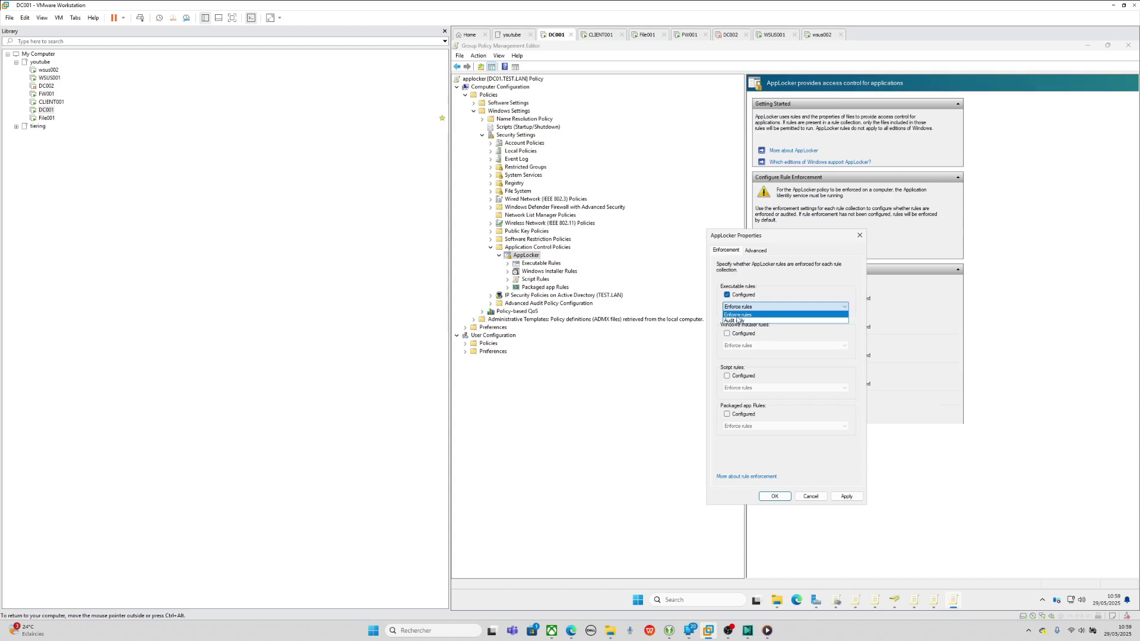
click(737, 315)
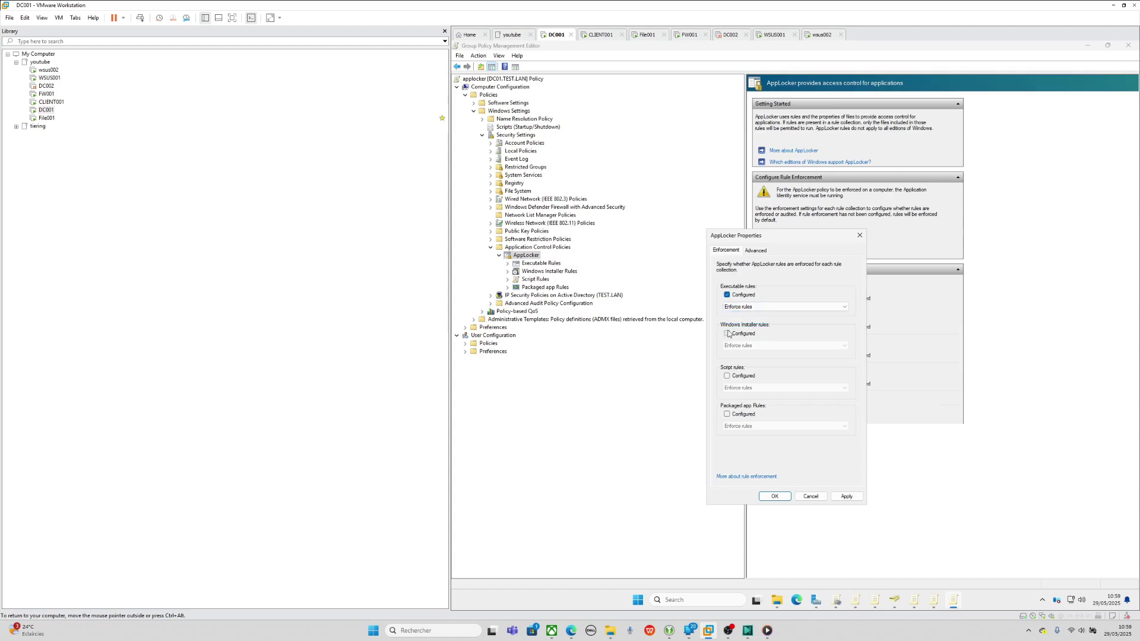
click(728, 333)
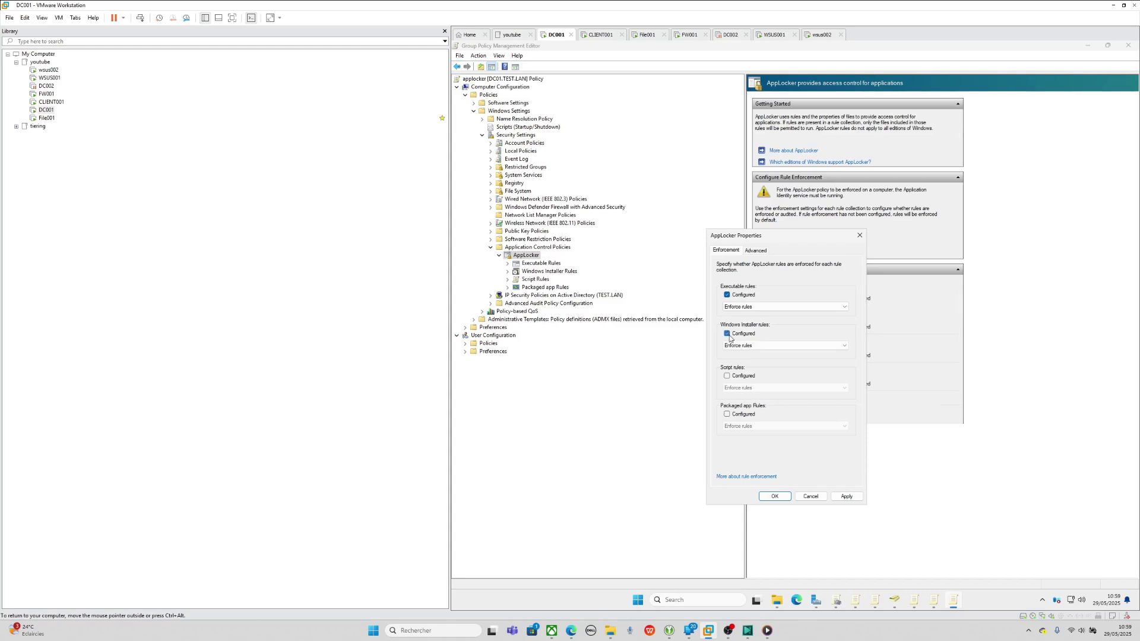
click(737, 375)
click(726, 414)
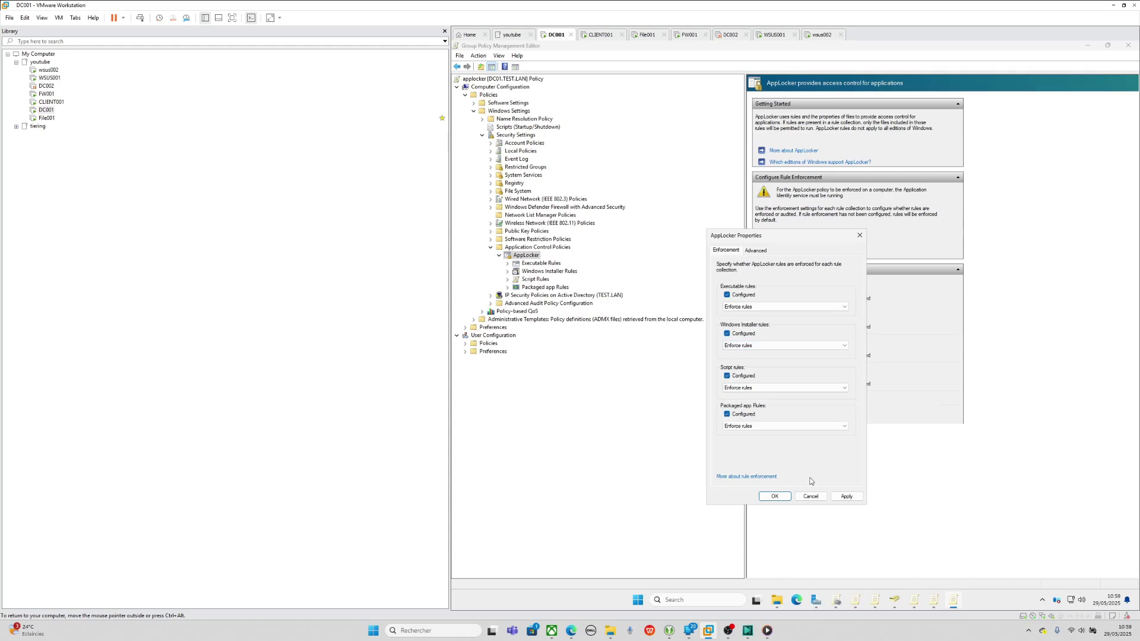
click(846, 497)
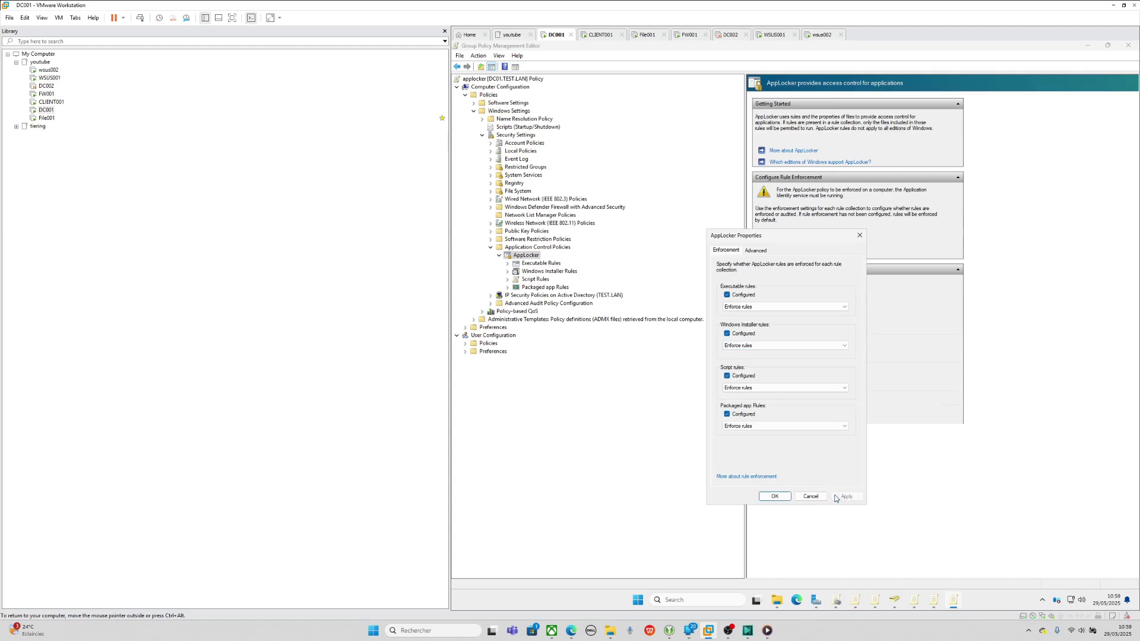
click(774, 496)
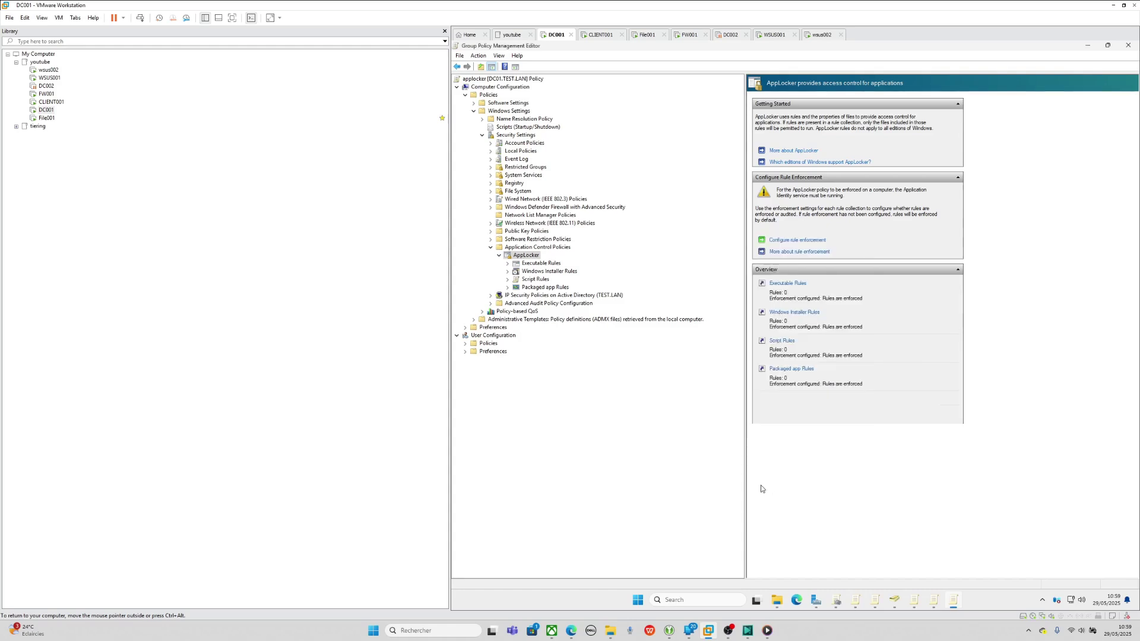
click(534, 264)
- Create the three default Allow executable rules and widen the User column to read them
right_click(534, 264)
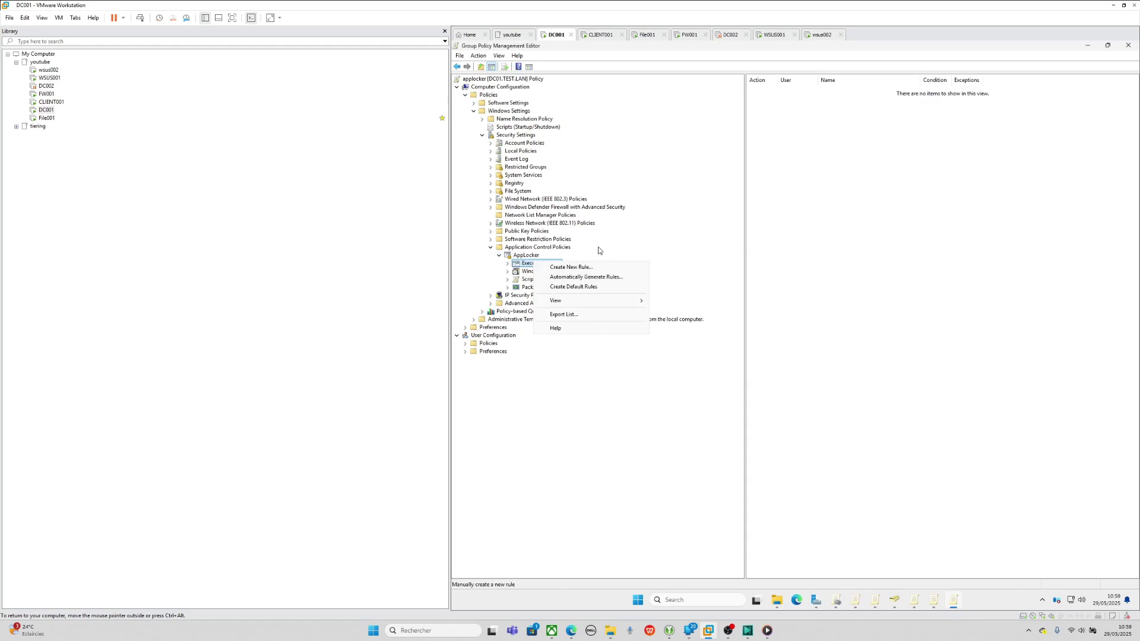
click(573, 286)
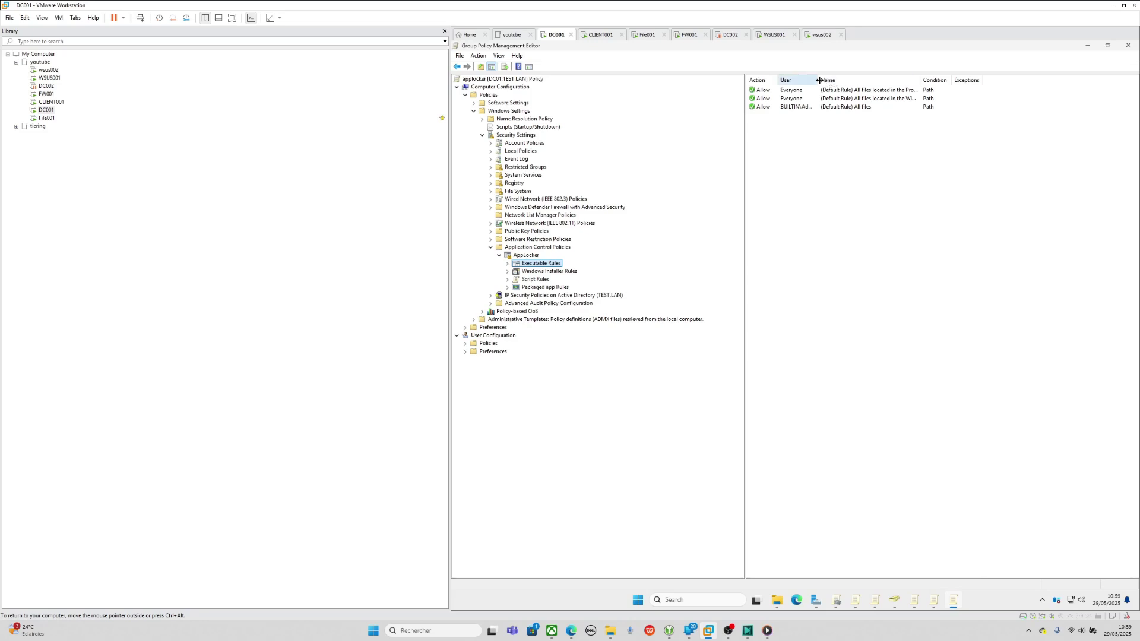
drag(818, 80, 849, 80)
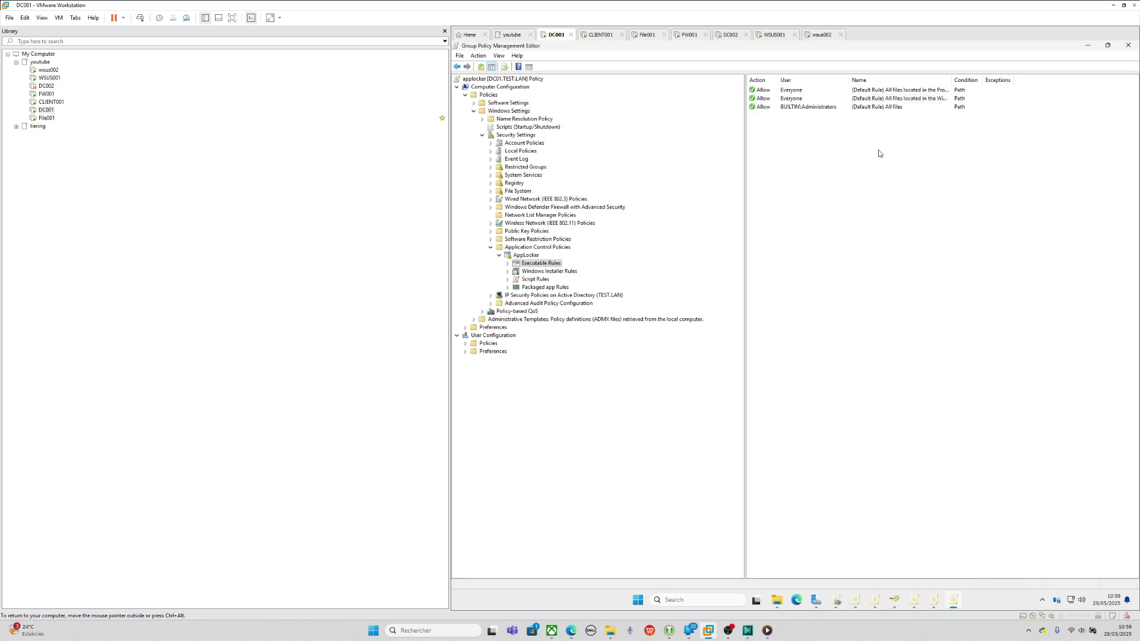
- Start a new executable rule set to Deny for the domain account 'user'
right_click(552, 263)
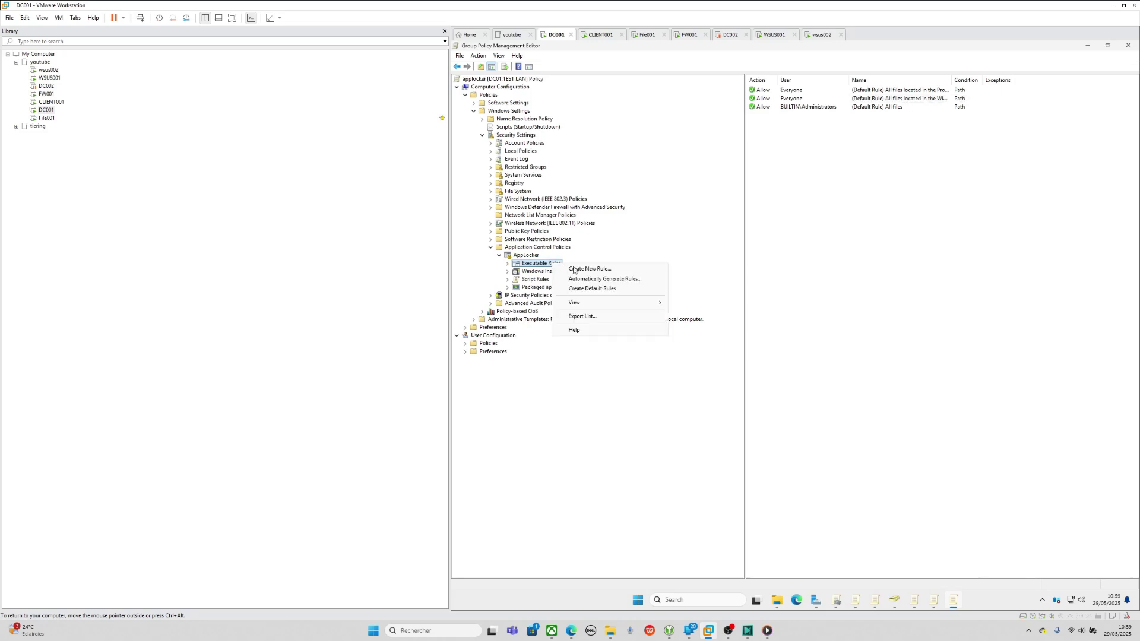
click(589, 269)
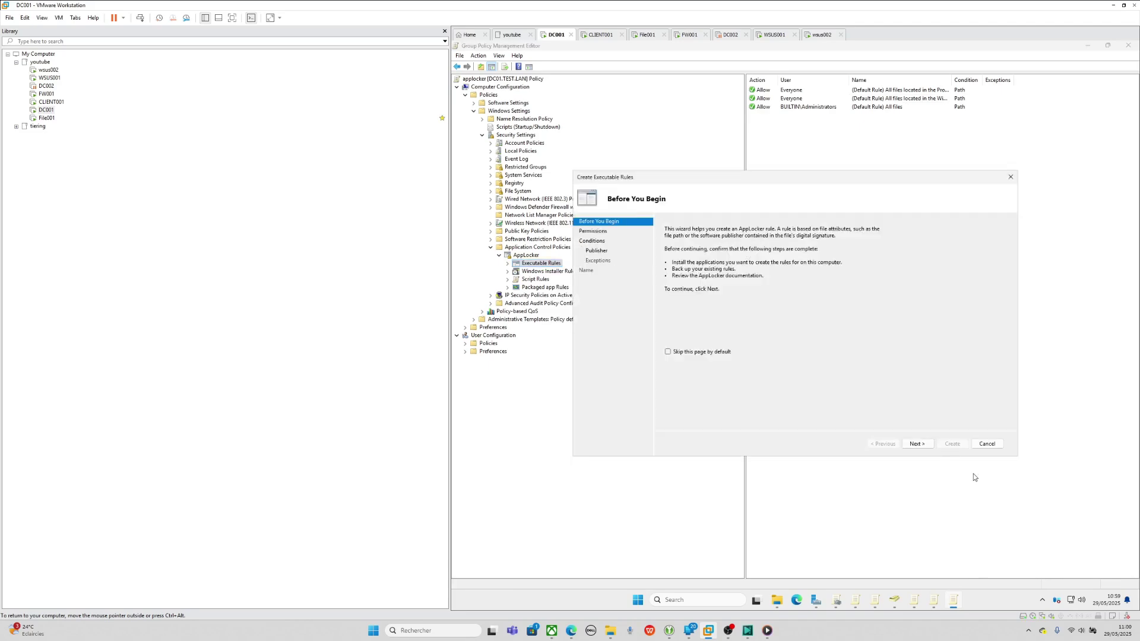
click(924, 444)
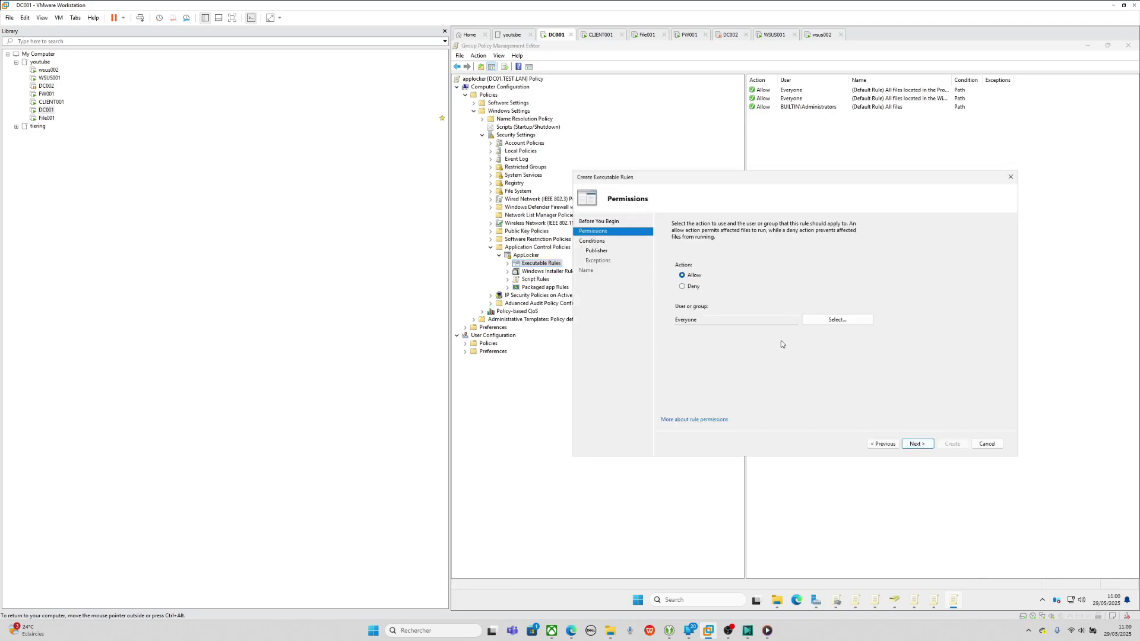
click(688, 289)
click(838, 321)
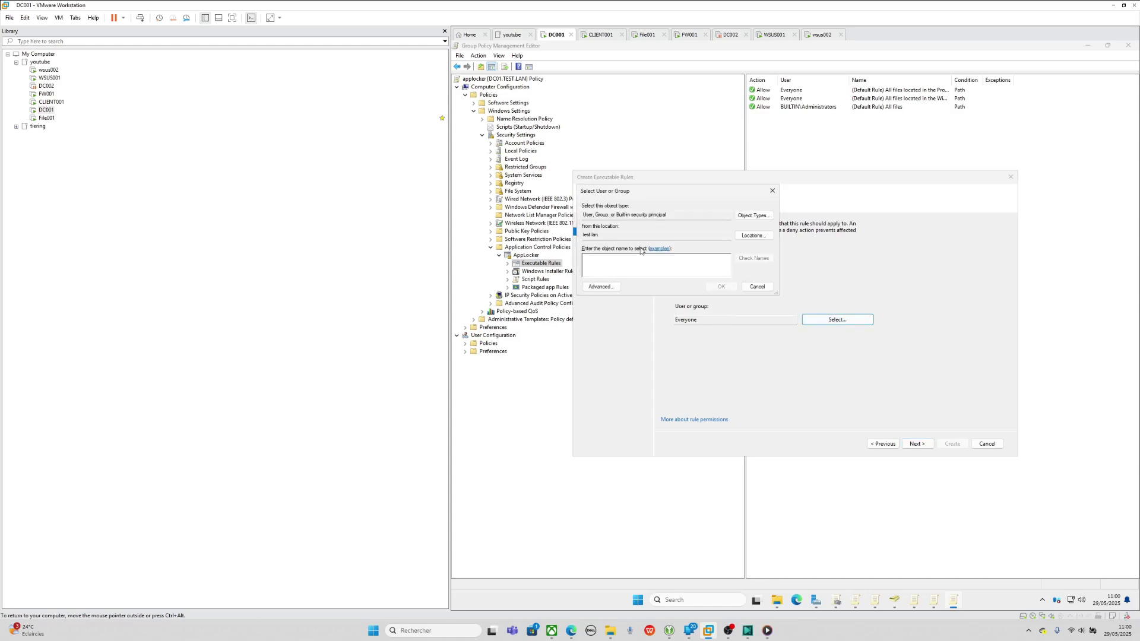
text(user)
key(Return)
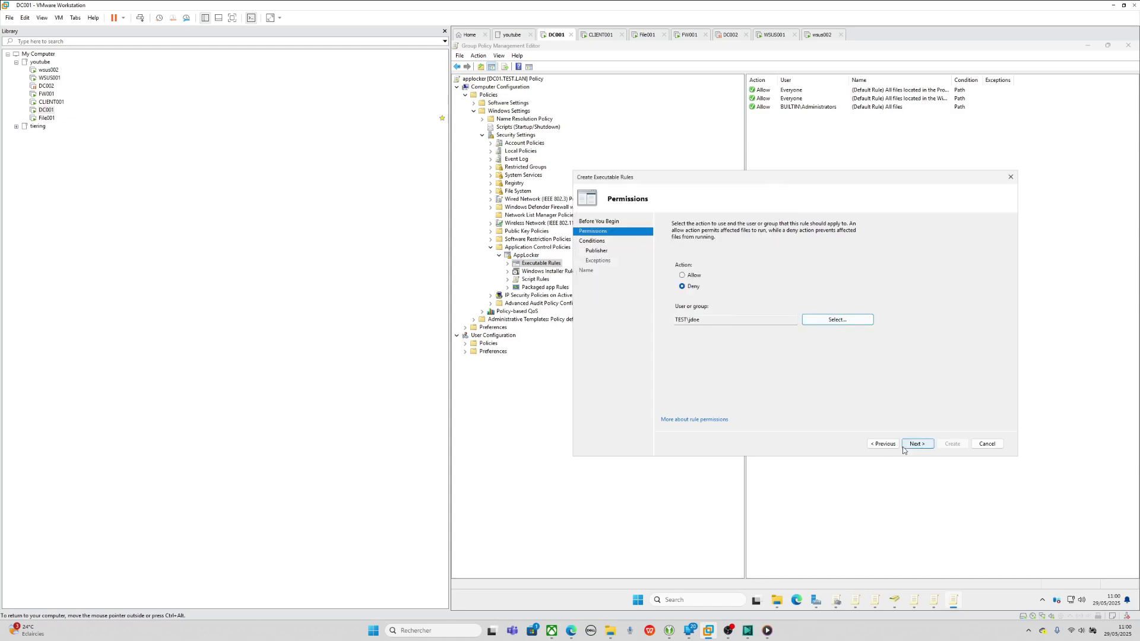
click(917, 444)
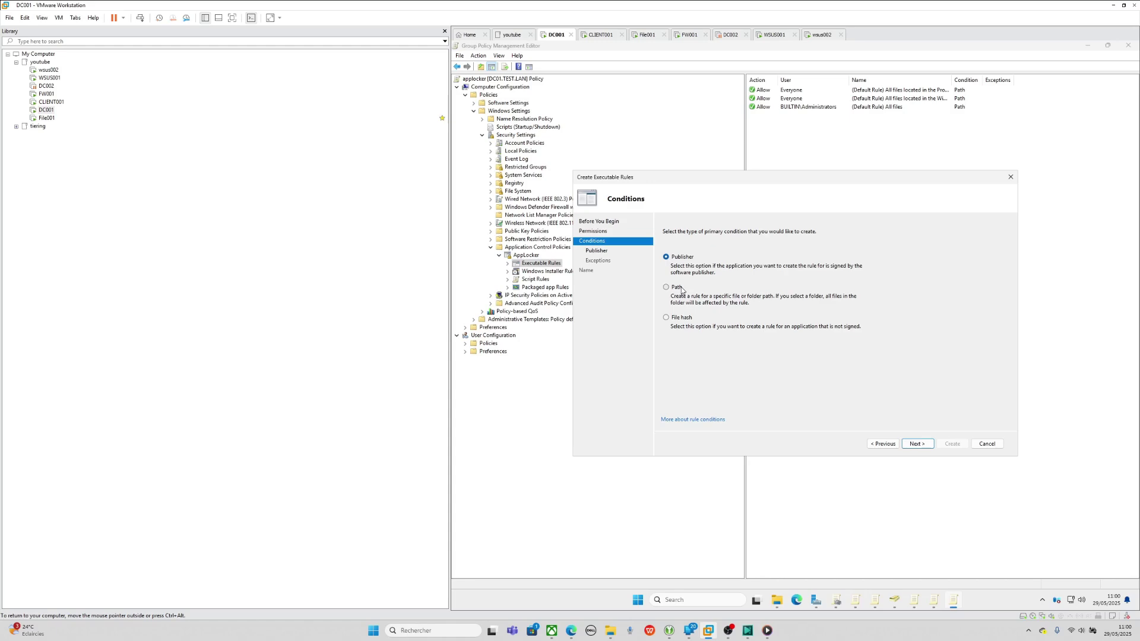
- Choose a Path condition for the rule and browse for the file to block
click(681, 290)
click(918, 444)
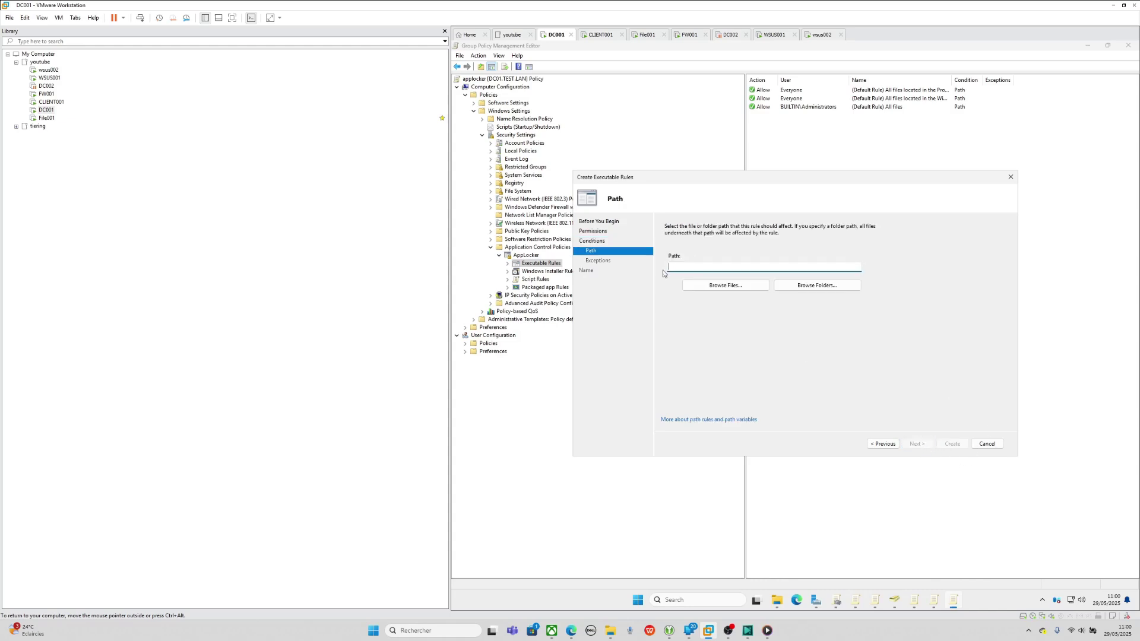
click(731, 288)
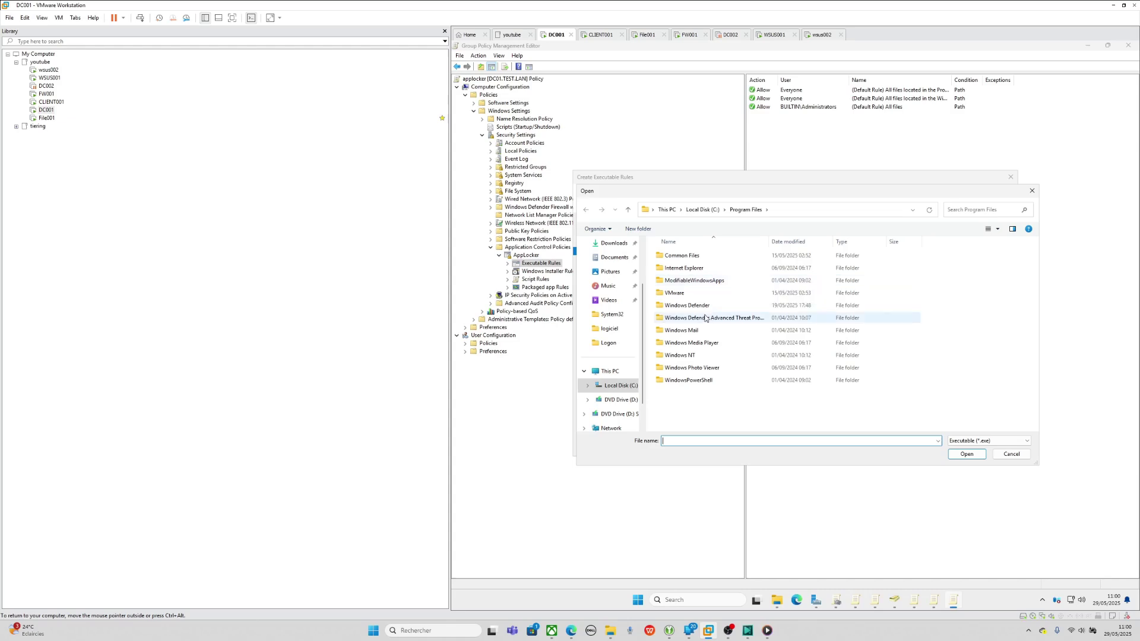
- Locate the real cmd.exe in the system32 folder via Start search, then cancel the file picker
click(697, 602)
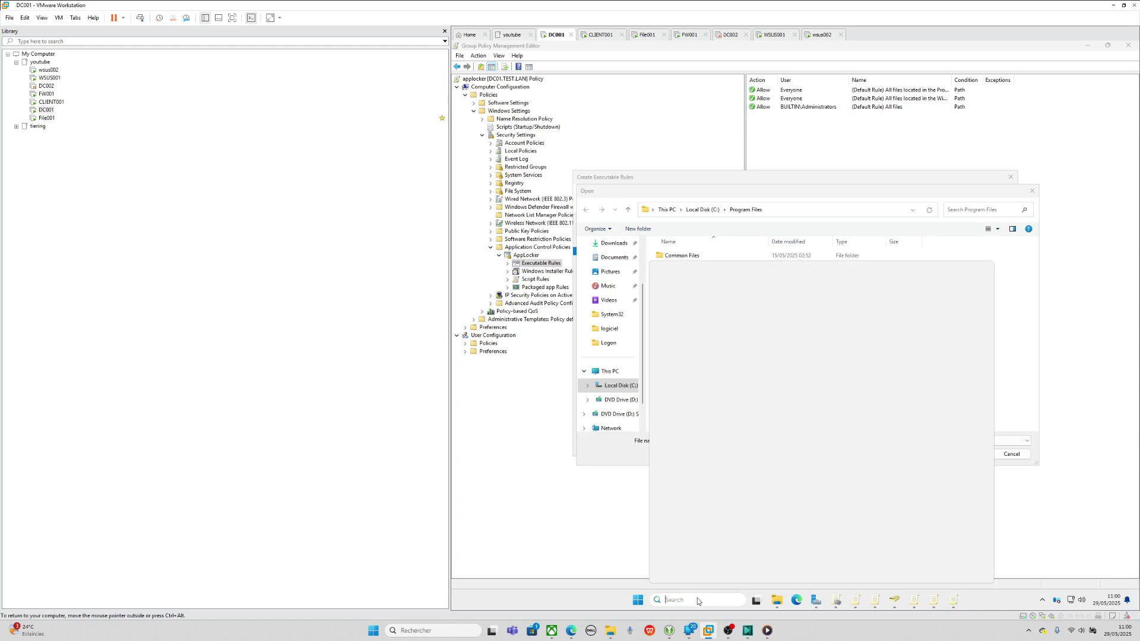
text(cmd)
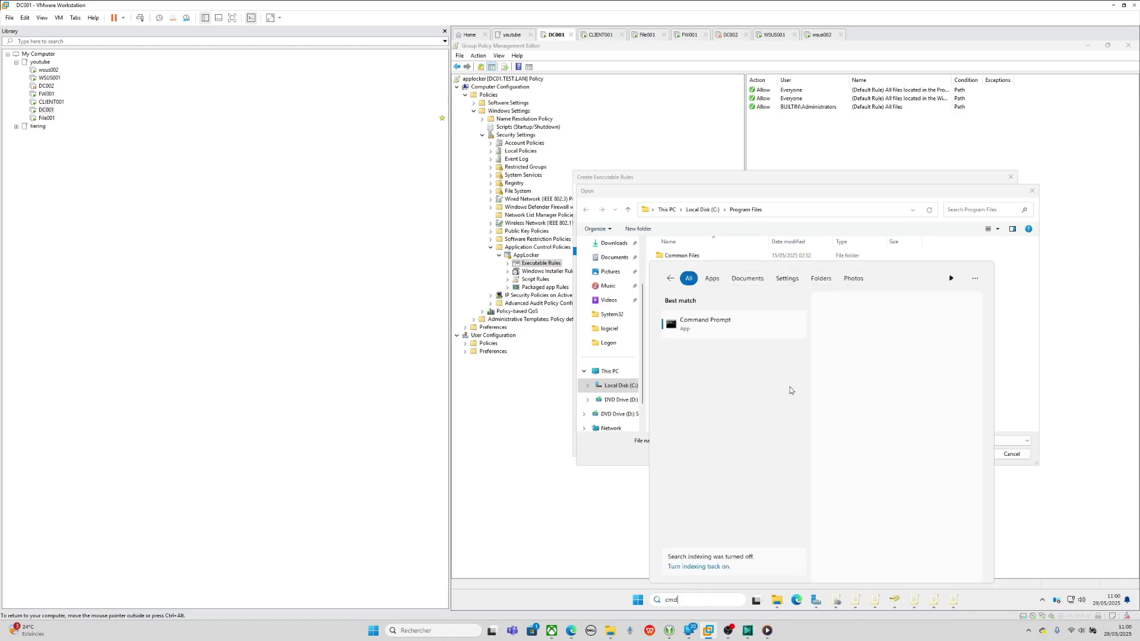
right_click(697, 329)
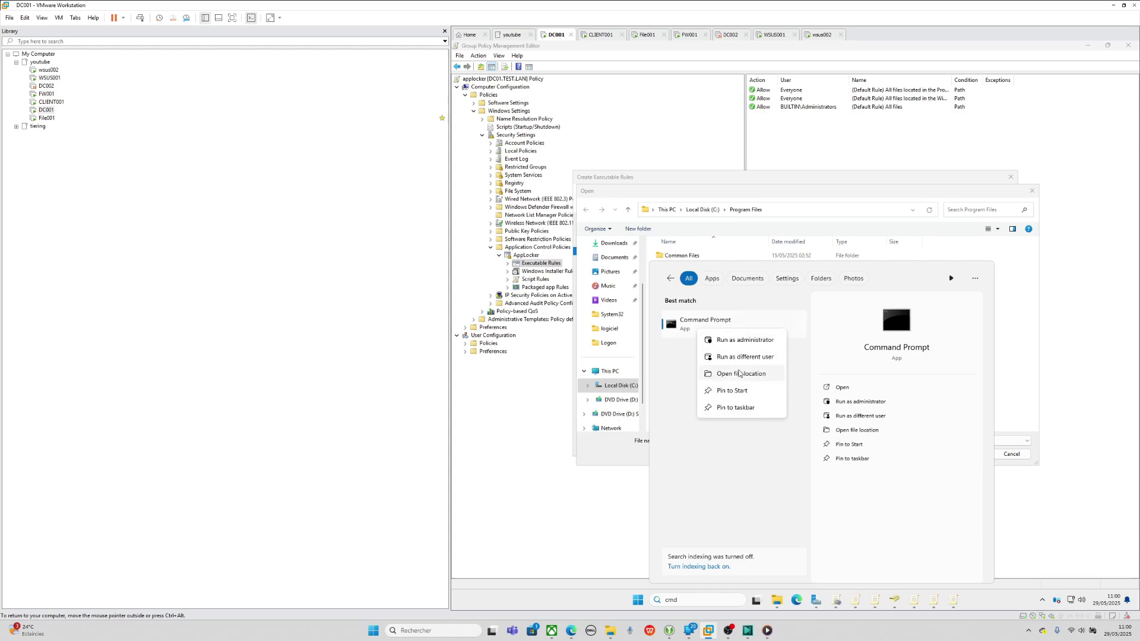
click(738, 373)
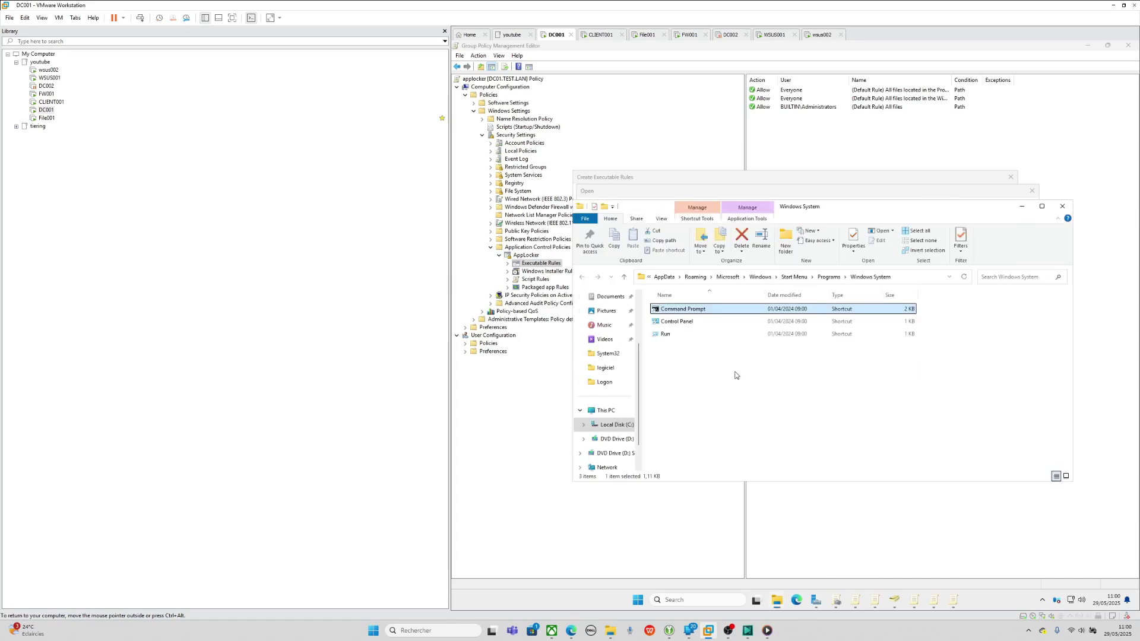
right_click(703, 309)
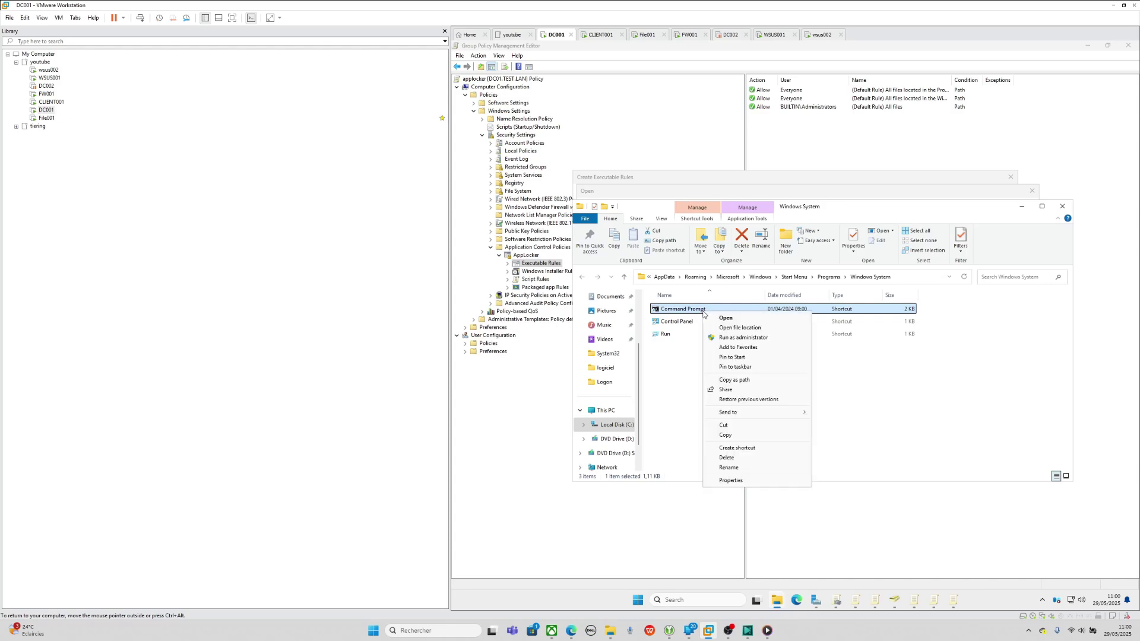
click(739, 328)
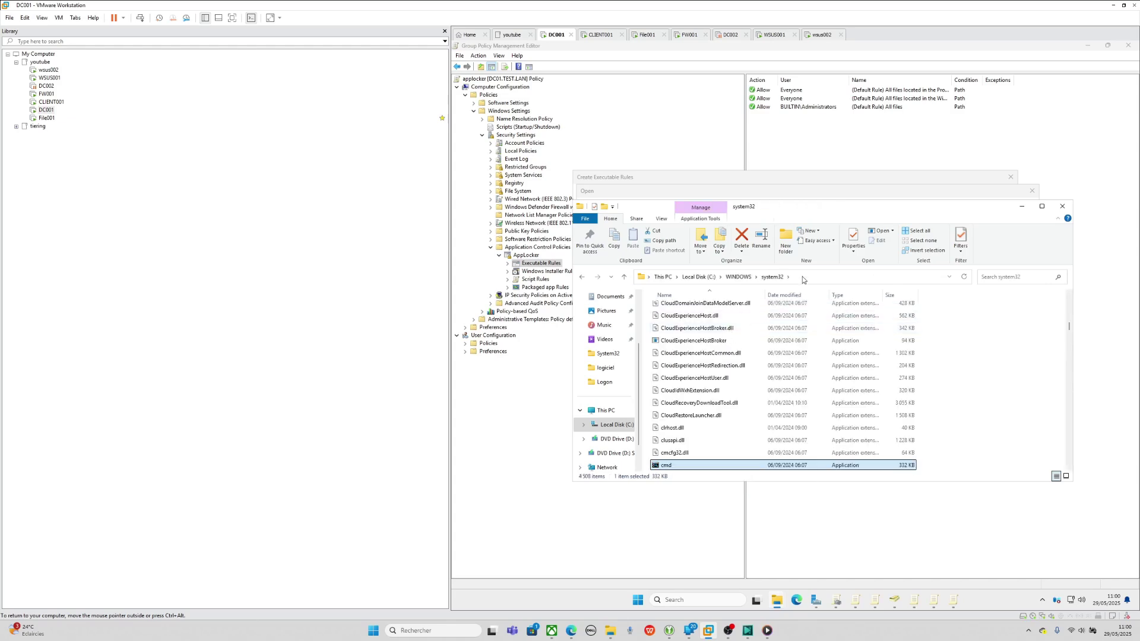
click(1021, 207)
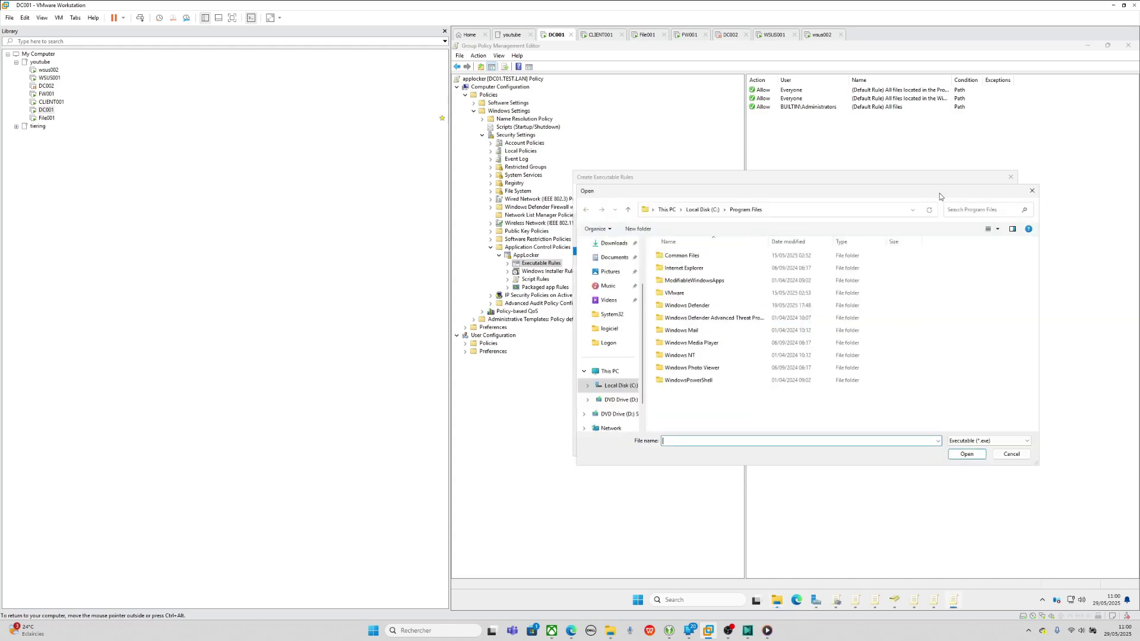
click(1032, 191)
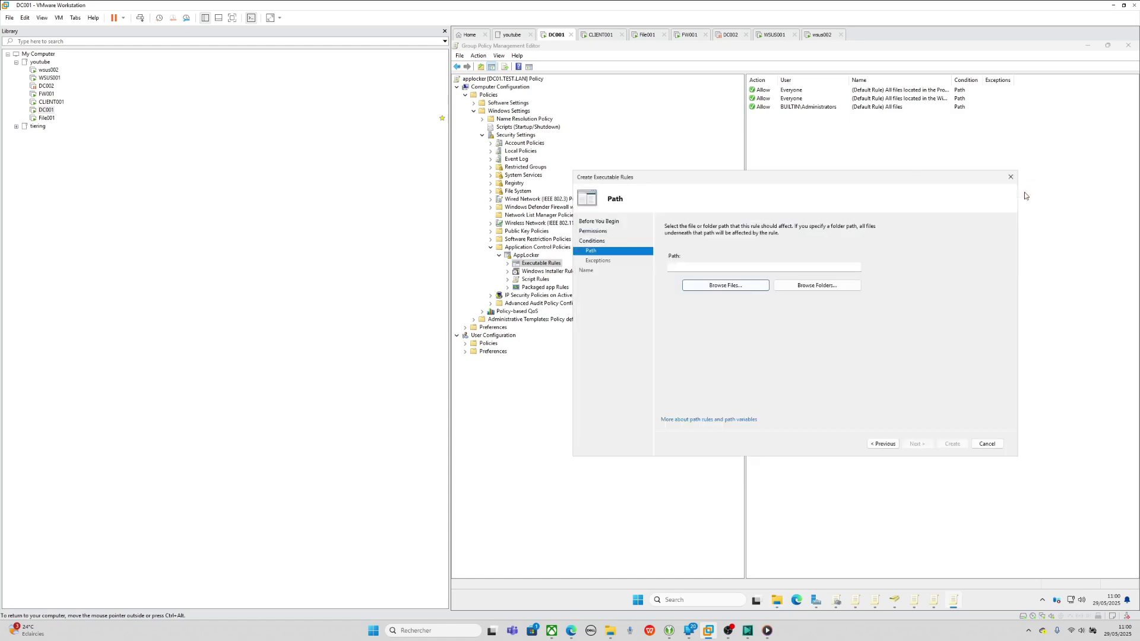
- Pick C:\WINDOWS\system32\cmd.exe and create the Deny path rule for %SYSTEM32%\cmd.exe
click(726, 286)
click(792, 215)
text(C:\WINDOWS\system32)
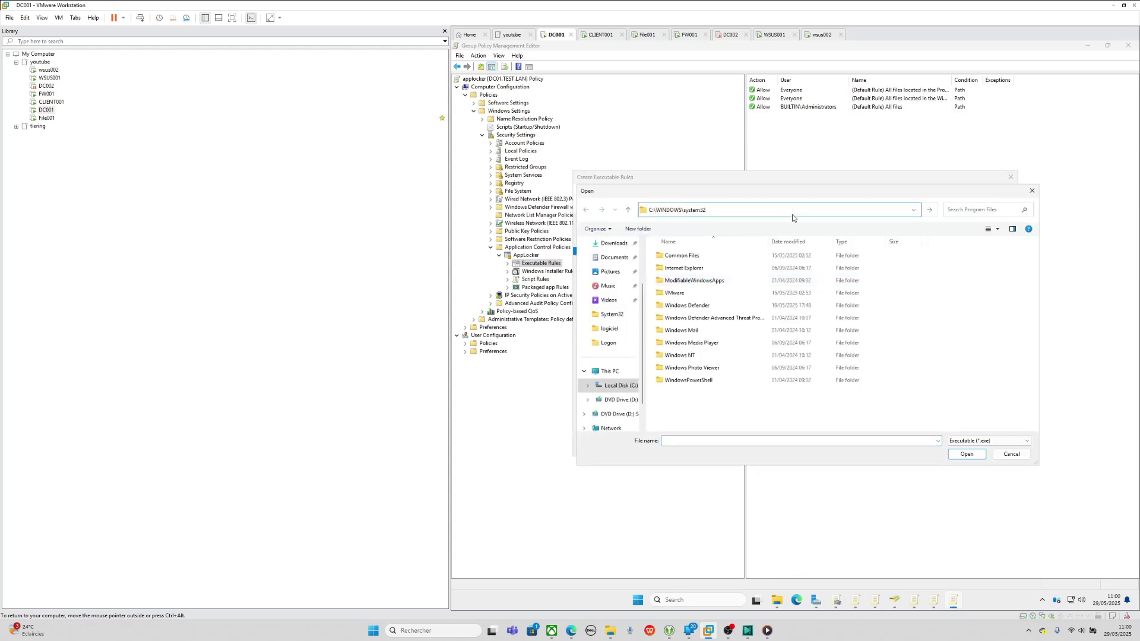
key(Return)
click(756, 442)
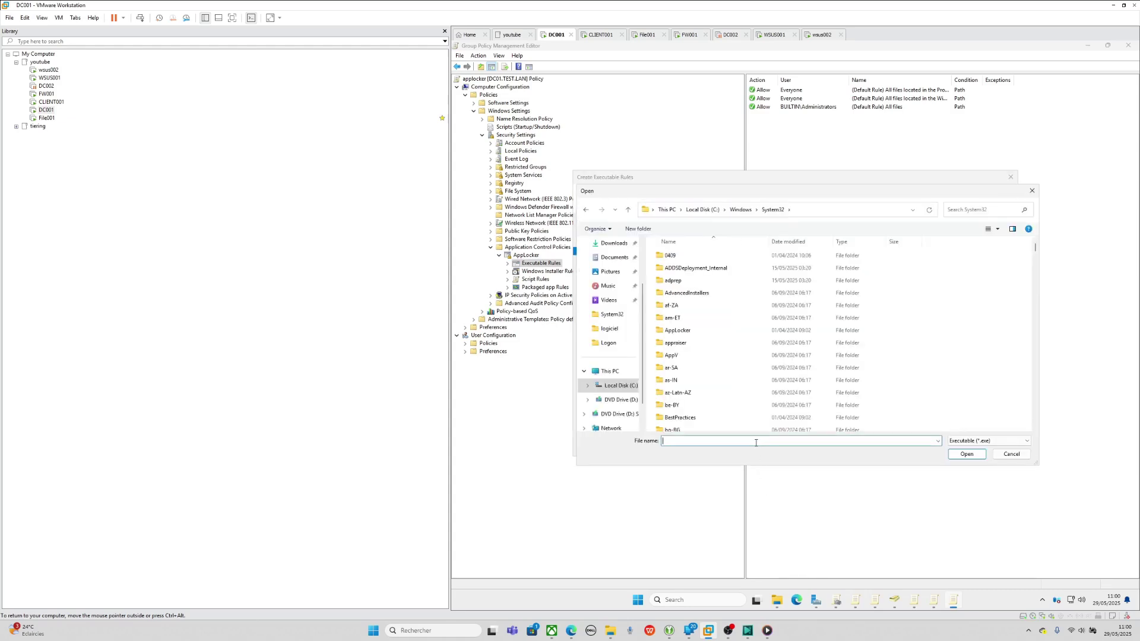
text(cmd.exe)
key(Return)
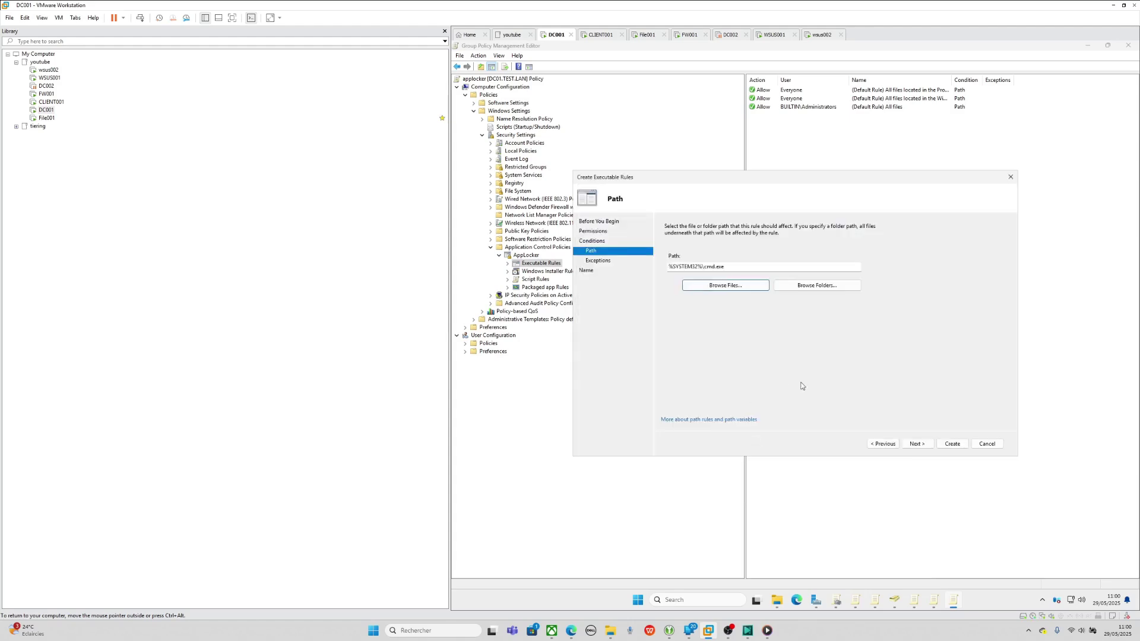
click(952, 444)
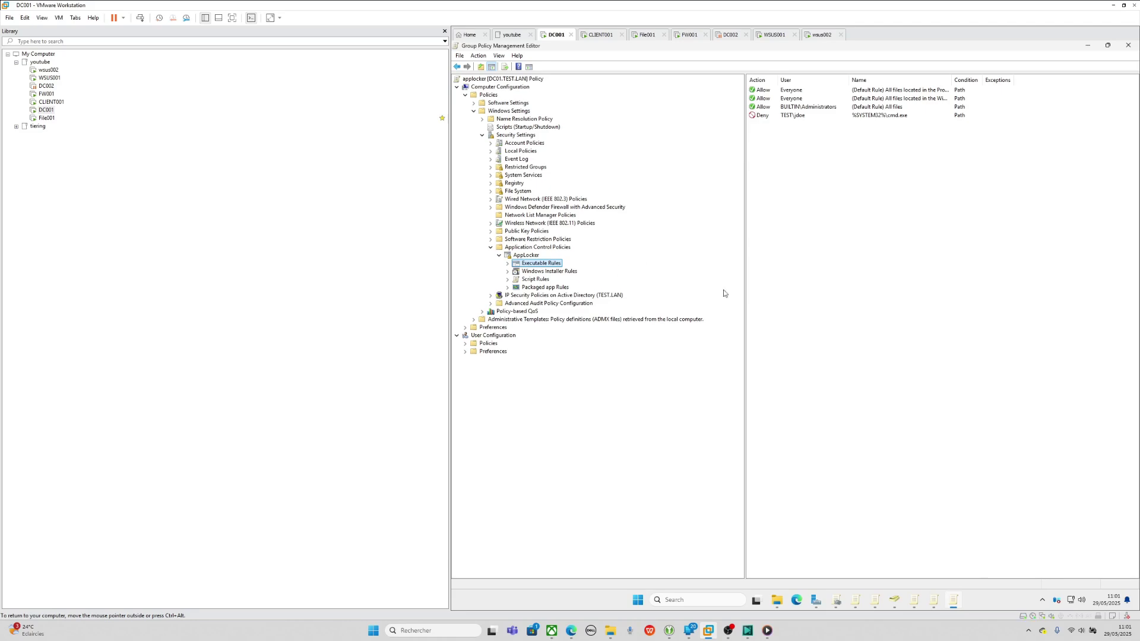
click(836, 600)
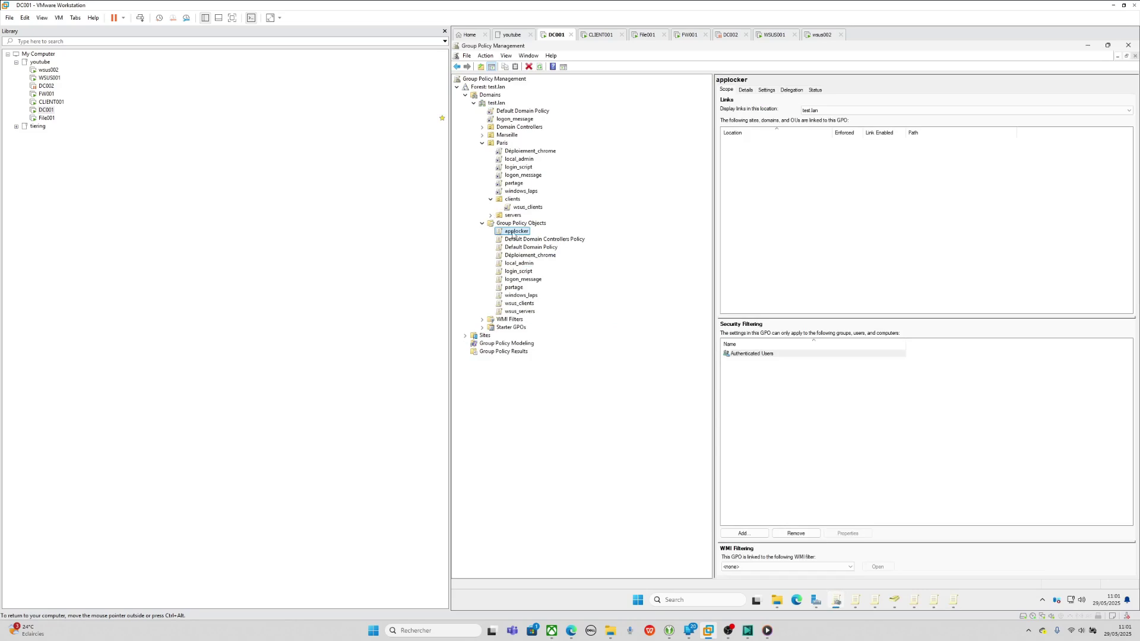
- Drag the applocker GPO onto the clients OU and confirm the link
drag(522, 231, 511, 203)
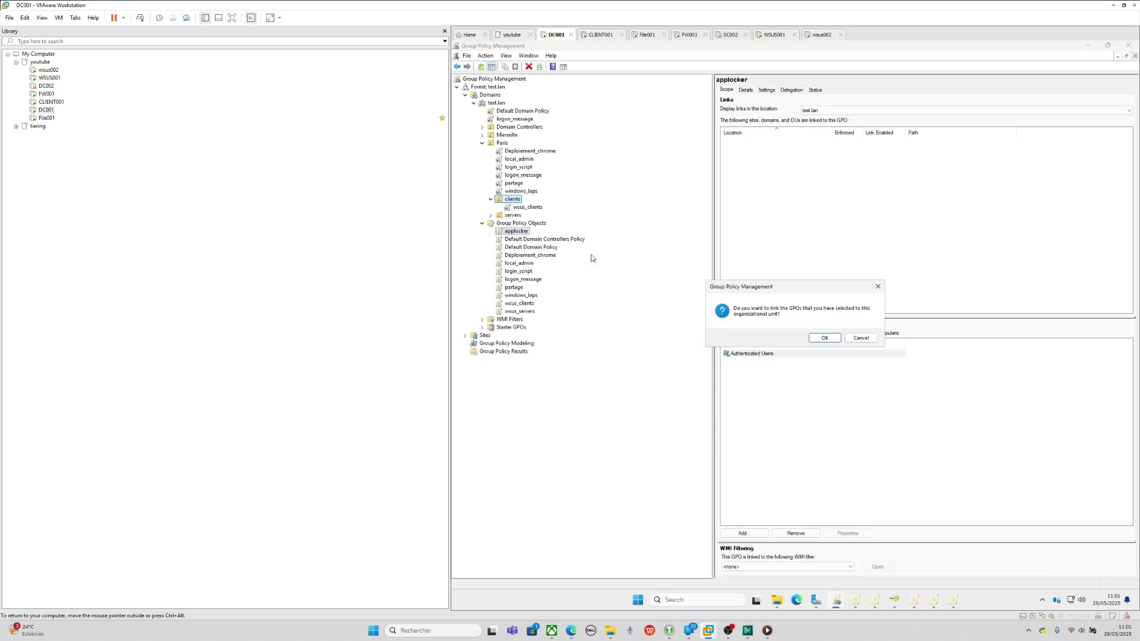
click(823, 337)
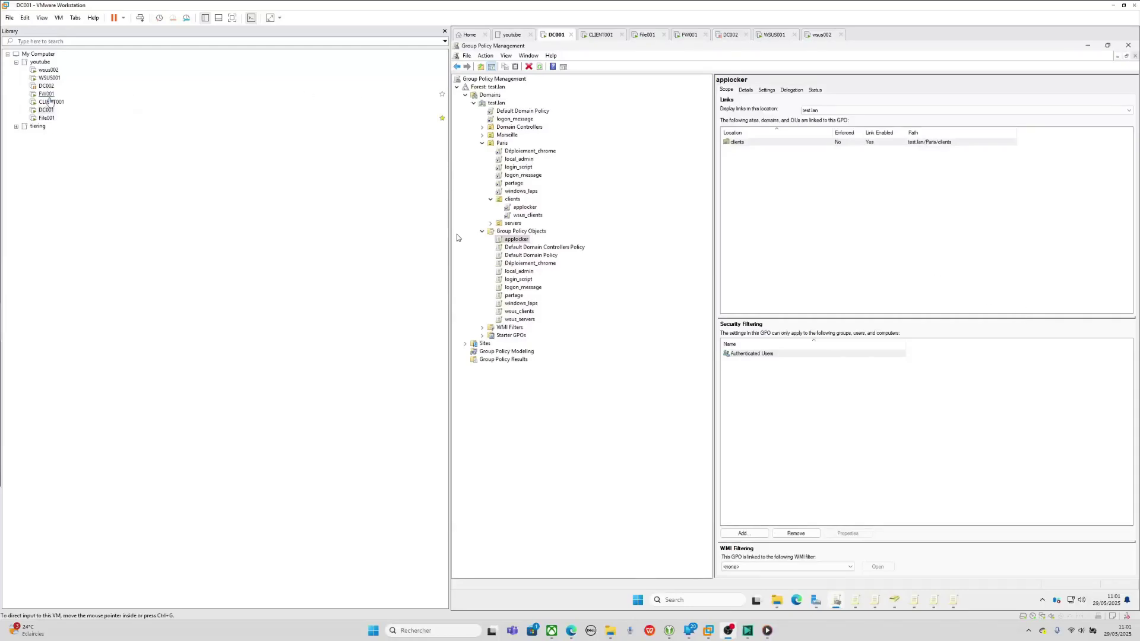
- Restart the CLIENT001 guest via Power > Restart Guest and return to its lock screen
click(42, 102)
right_click(41, 104)
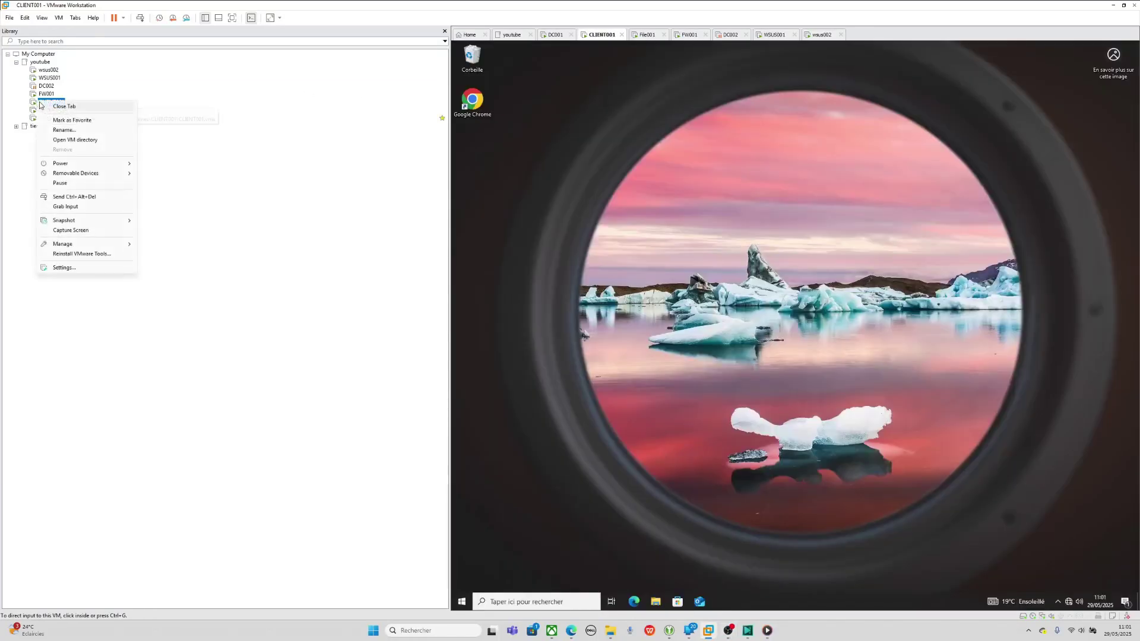
mouse_move(89, 164)
click(190, 194)
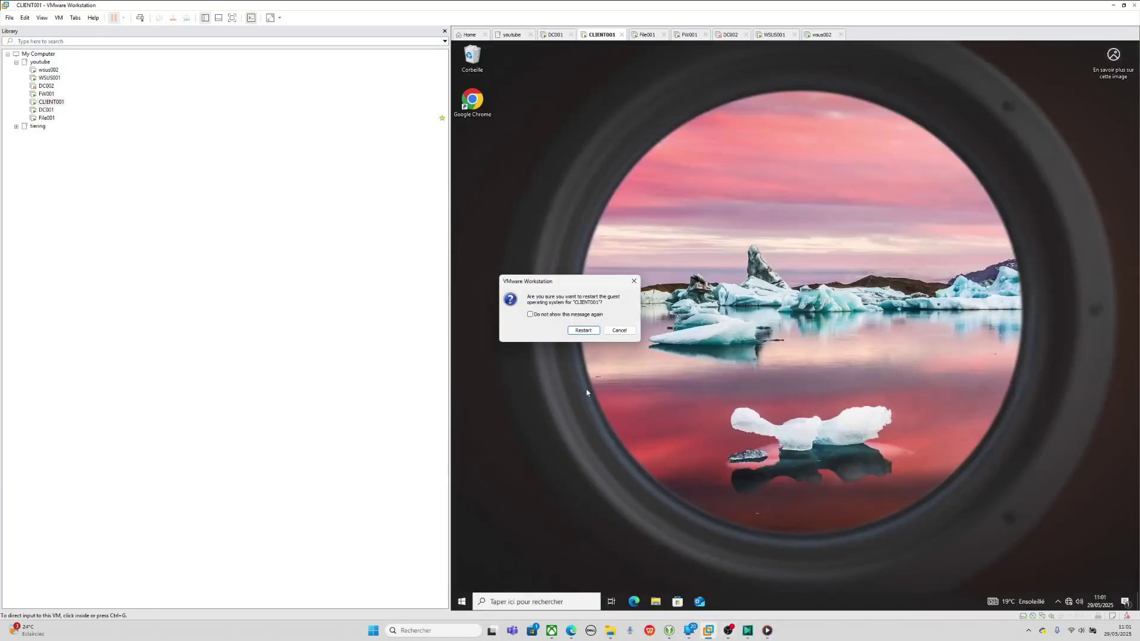
click(585, 329)
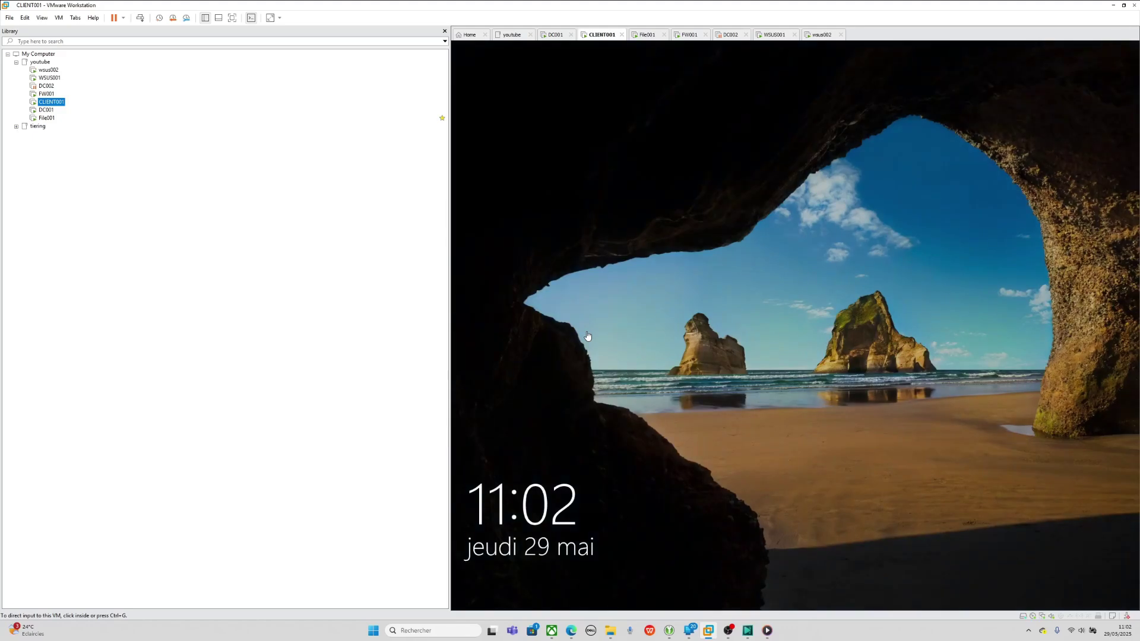
click(139, 20)
- Sign in to CLIENT001 with the domain user's password, re-entering it once, to reach the desktop
click(775, 364)
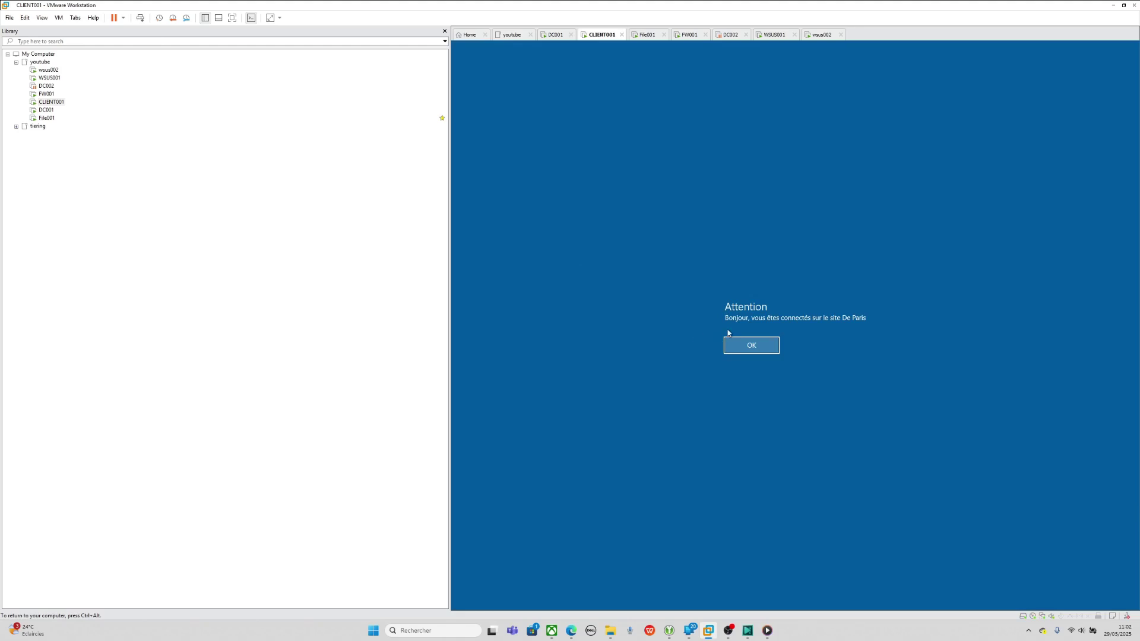
click(747, 352)
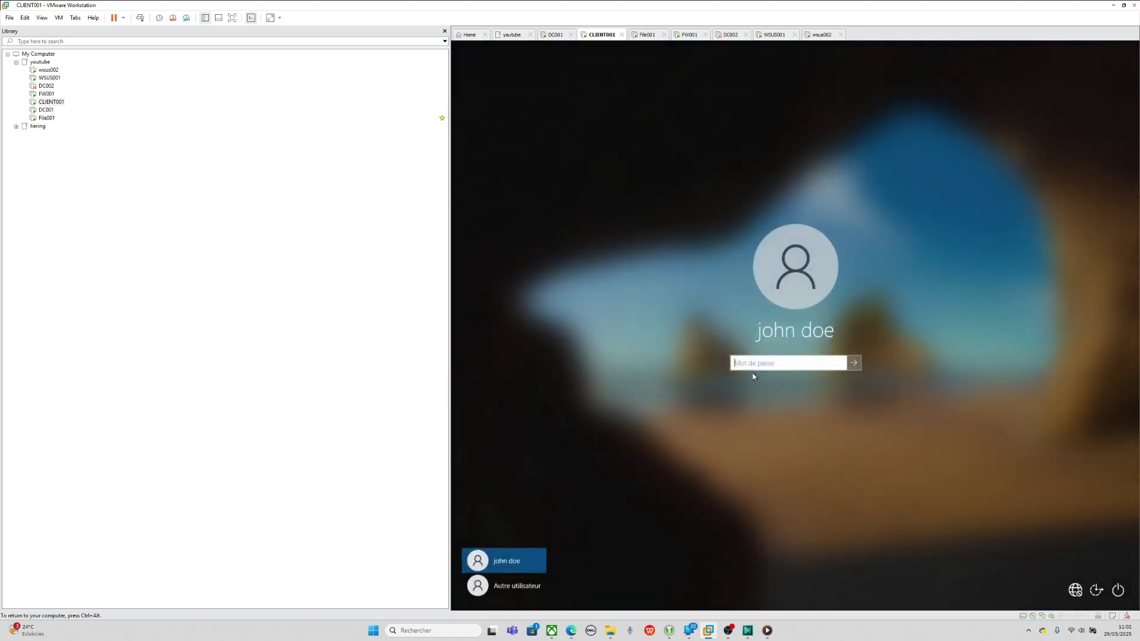
text(•••••••••••••••••)
key(Return)
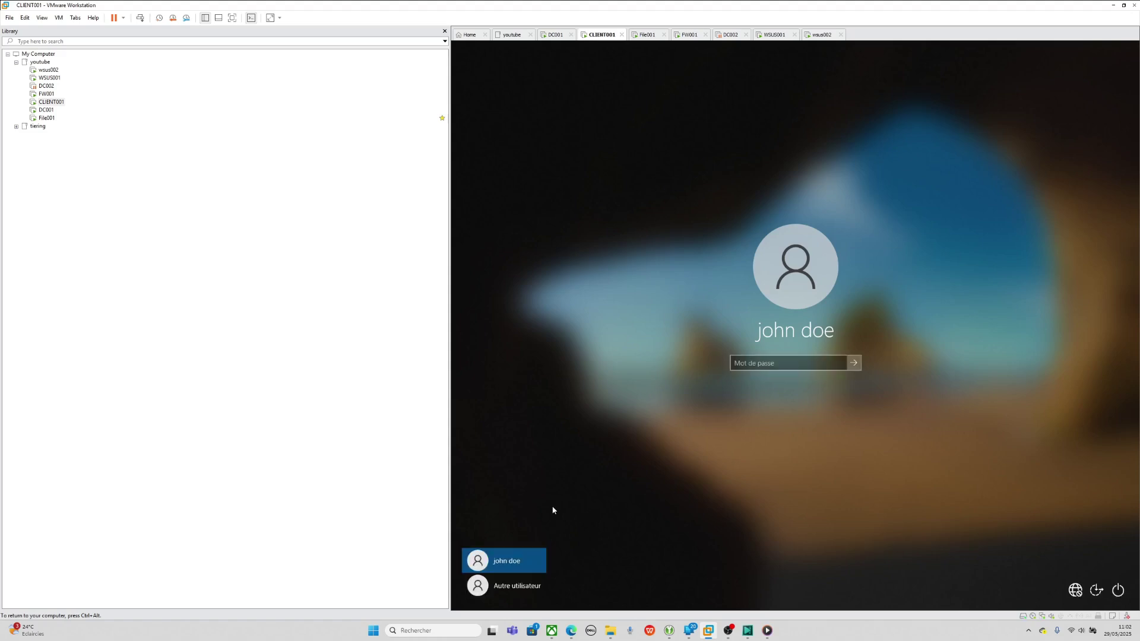
text(••••••••••••••••)
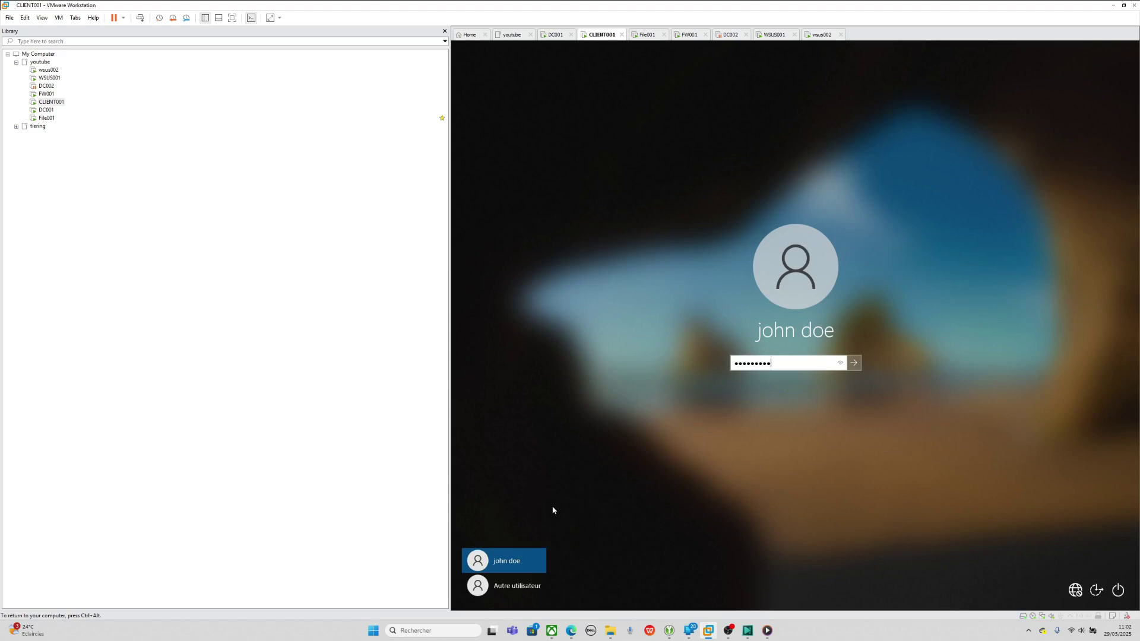
key(Return)
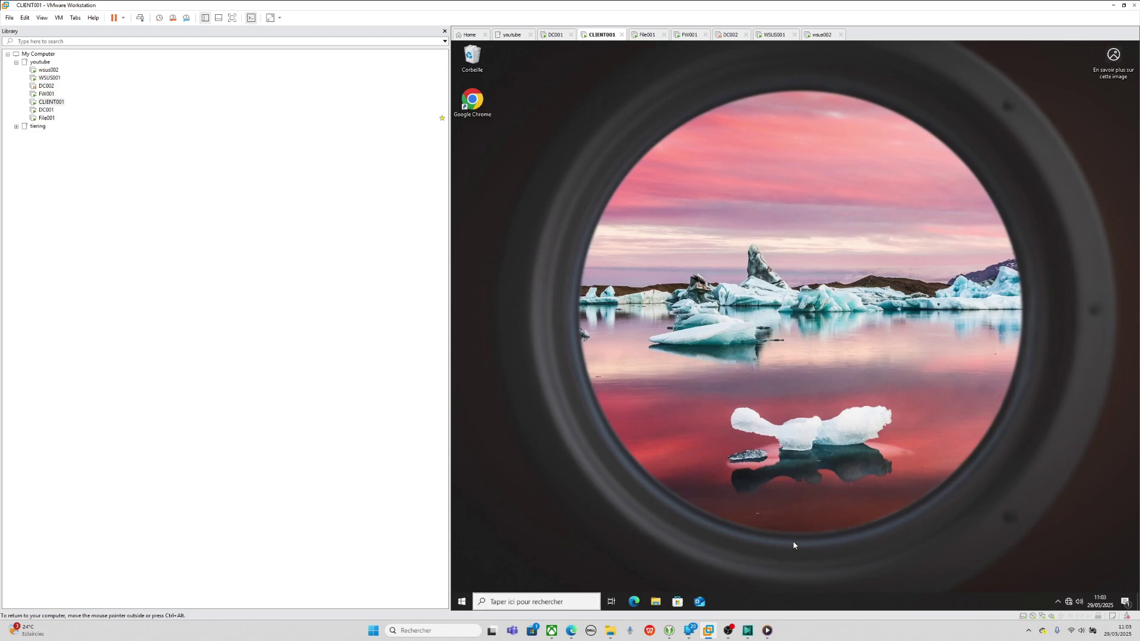
- Browse to C:\Windows\System32 in File Explorer on CLIENT001
click(1058, 602)
click(656, 602)
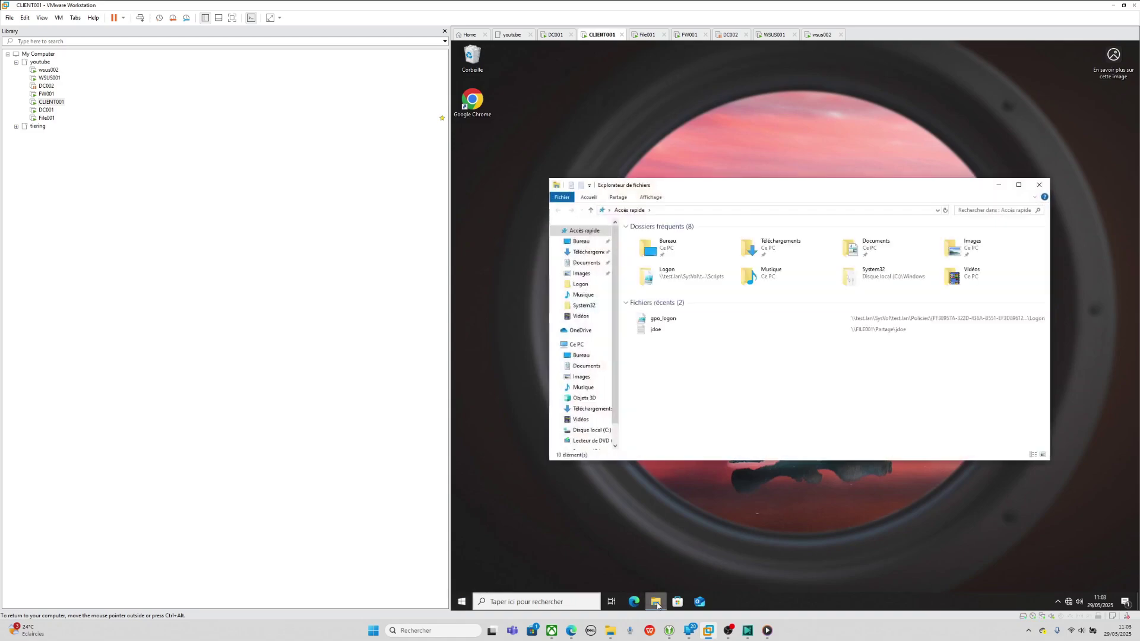
click(591, 412)
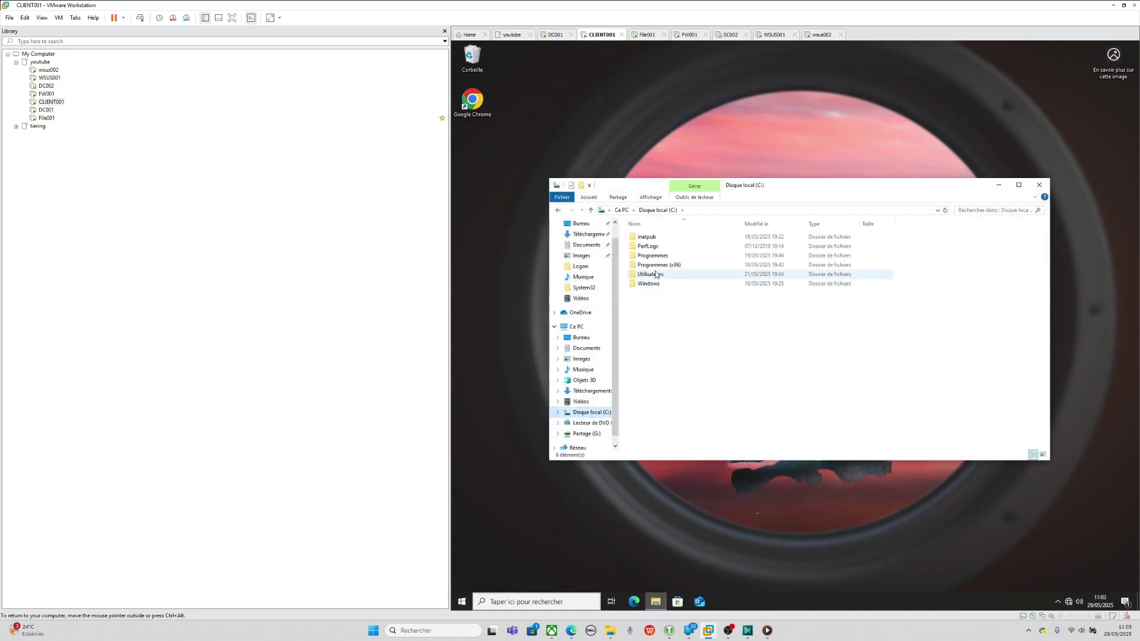
double_click(663, 284)
scroll(664, 288, down, 15)
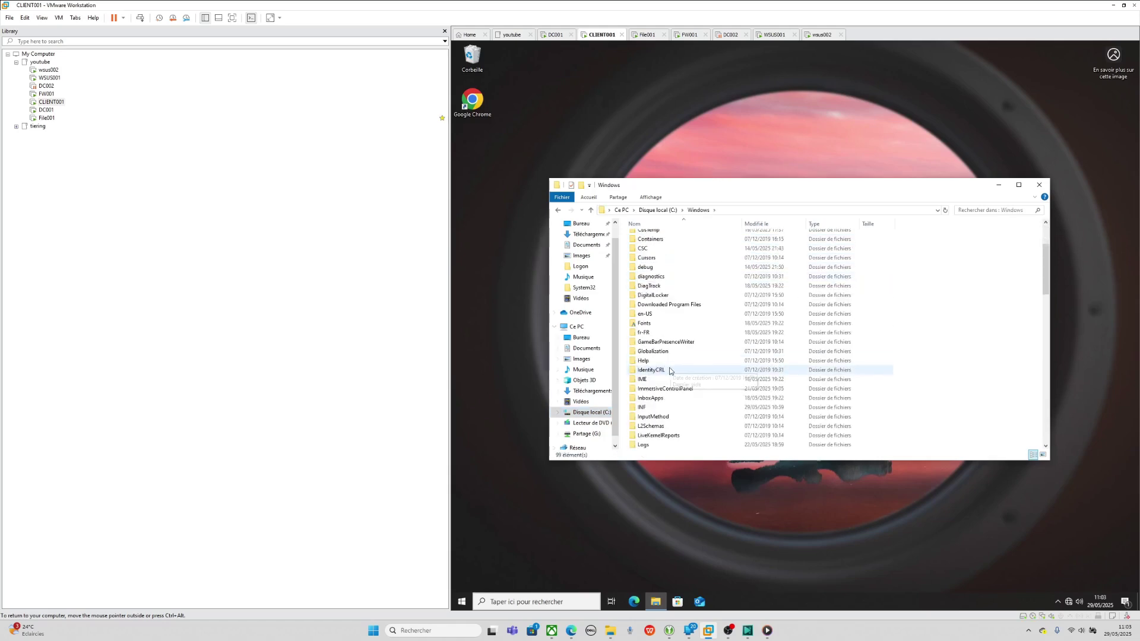
double_click(649, 379)
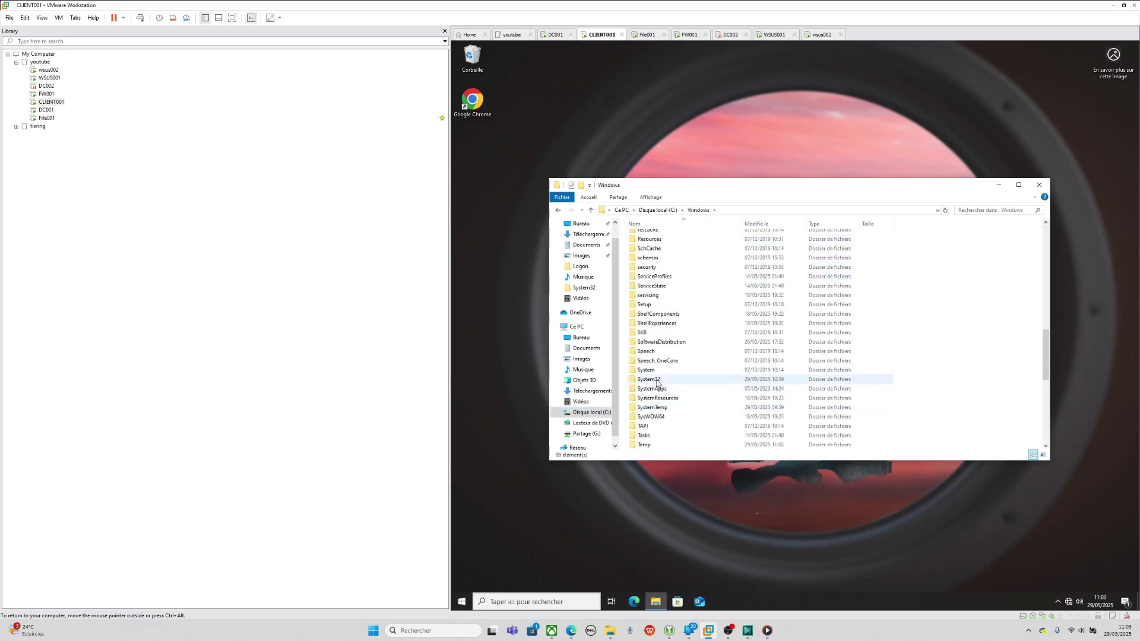
- Search System32 for 'cmd' and try running cmd.exe to trigger the AppLocker block
scroll(649, 380, down, 3)
click(978, 210)
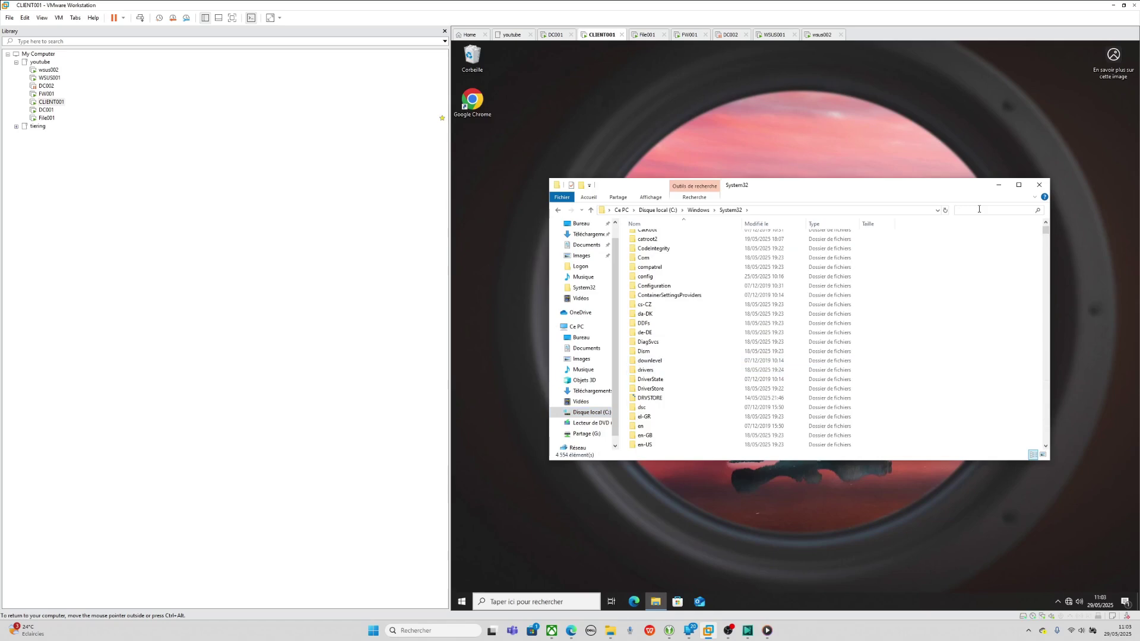
text(cmd)
double_click(713, 289)
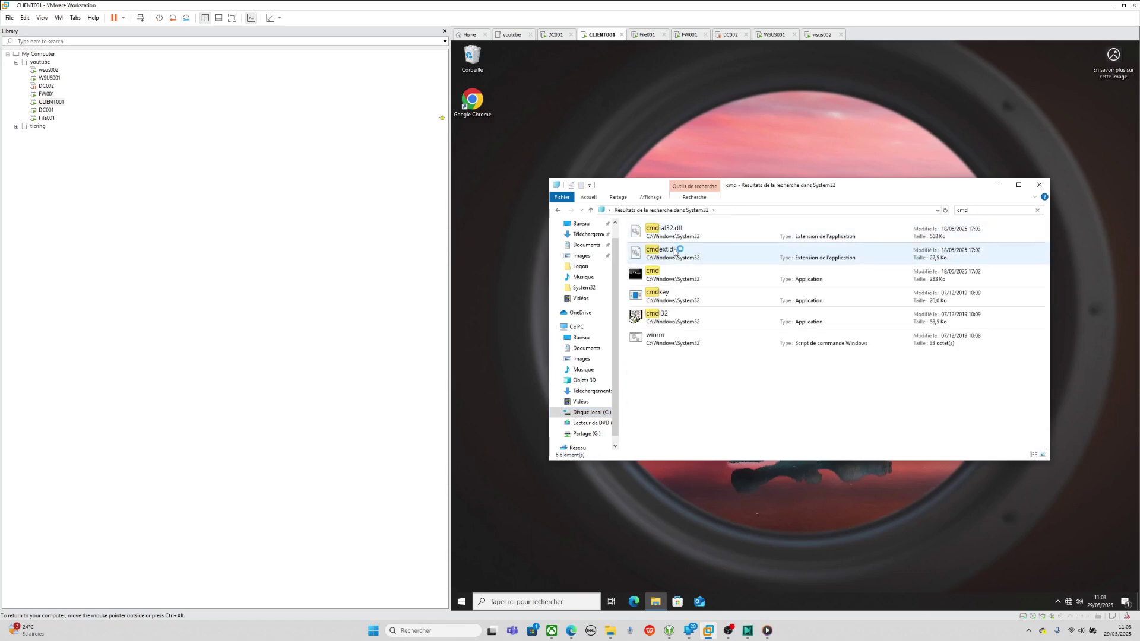
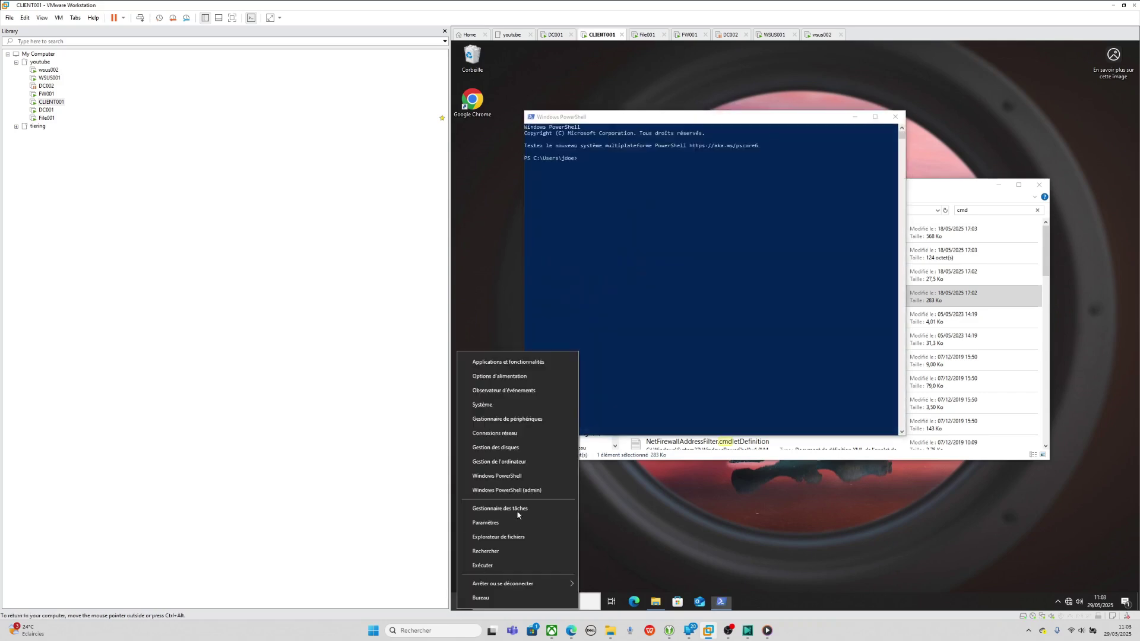
- Dismiss the Win+X menu and minimize PowerShell to reveal the System32 cmd search results
click(736, 337)
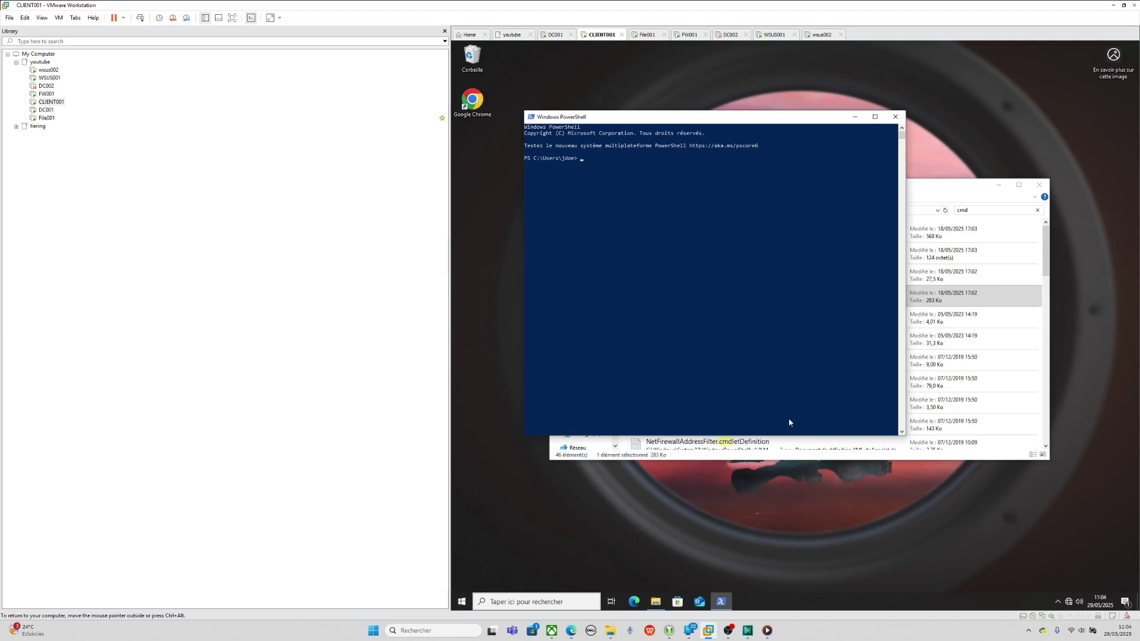
click(855, 117)
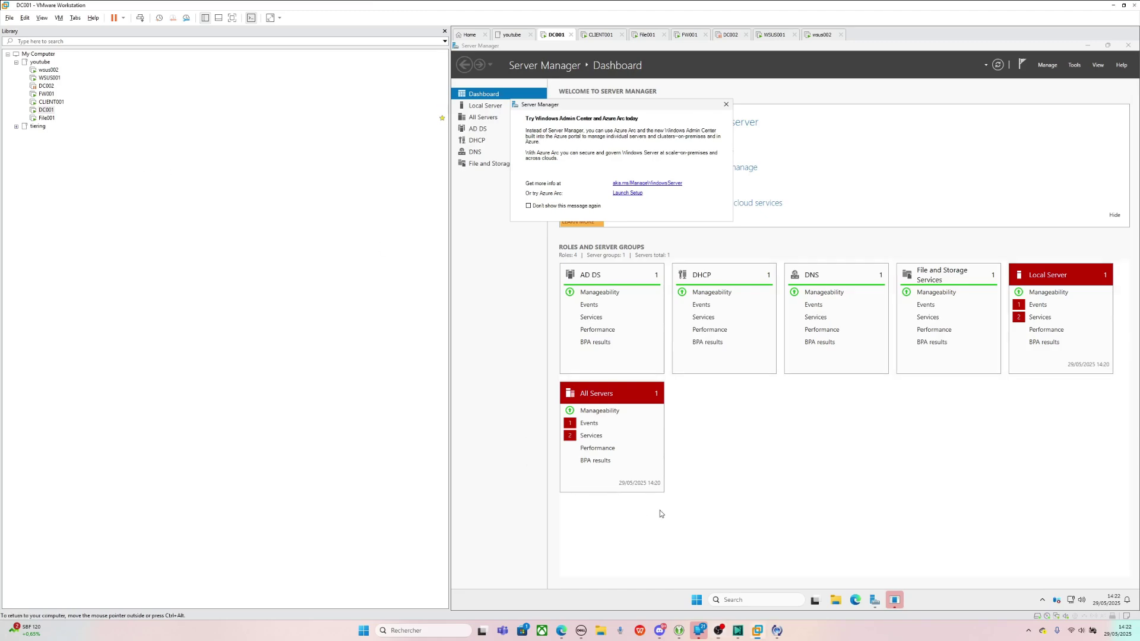
- Launch gpmc.msc from DC001's taskbar search to open Group Policy Management
click(753, 604)
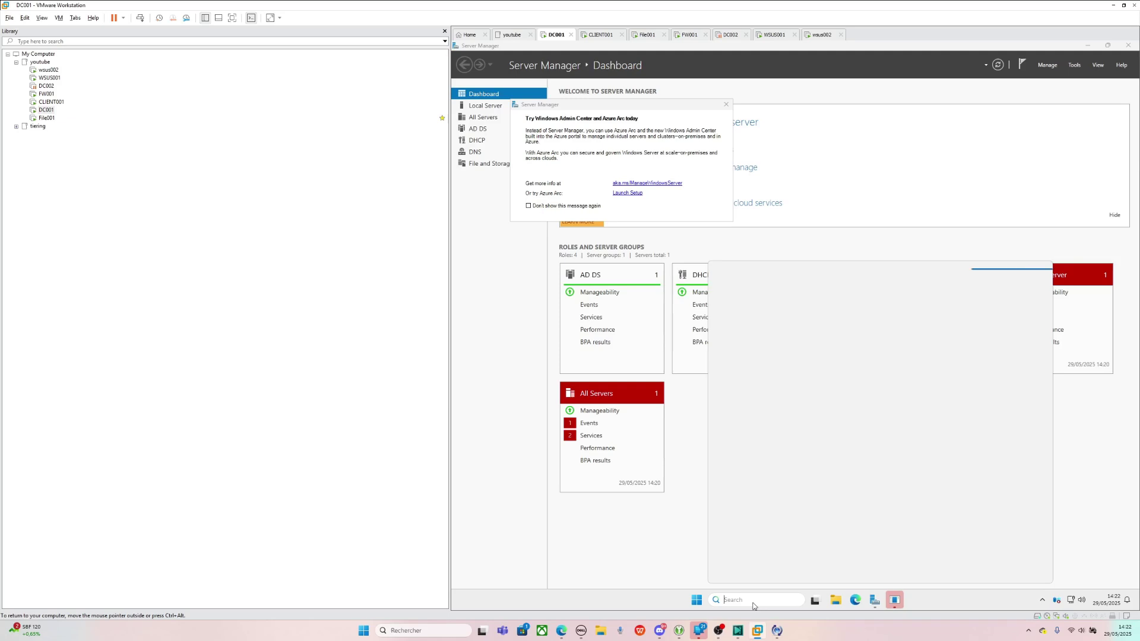
text(gpmc)
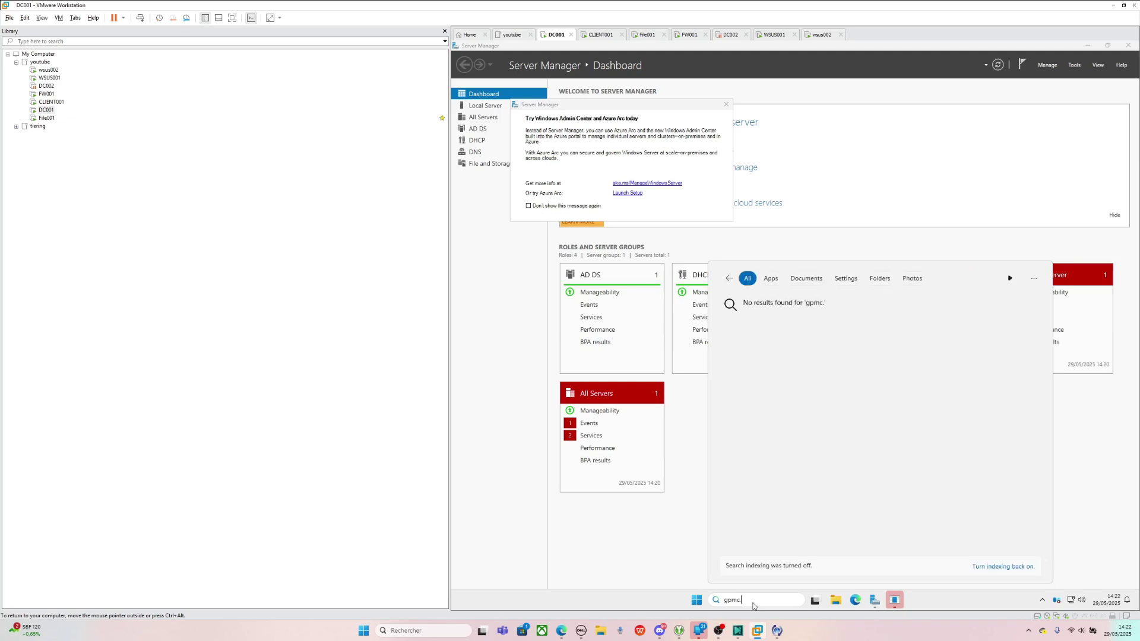
text(.msc)
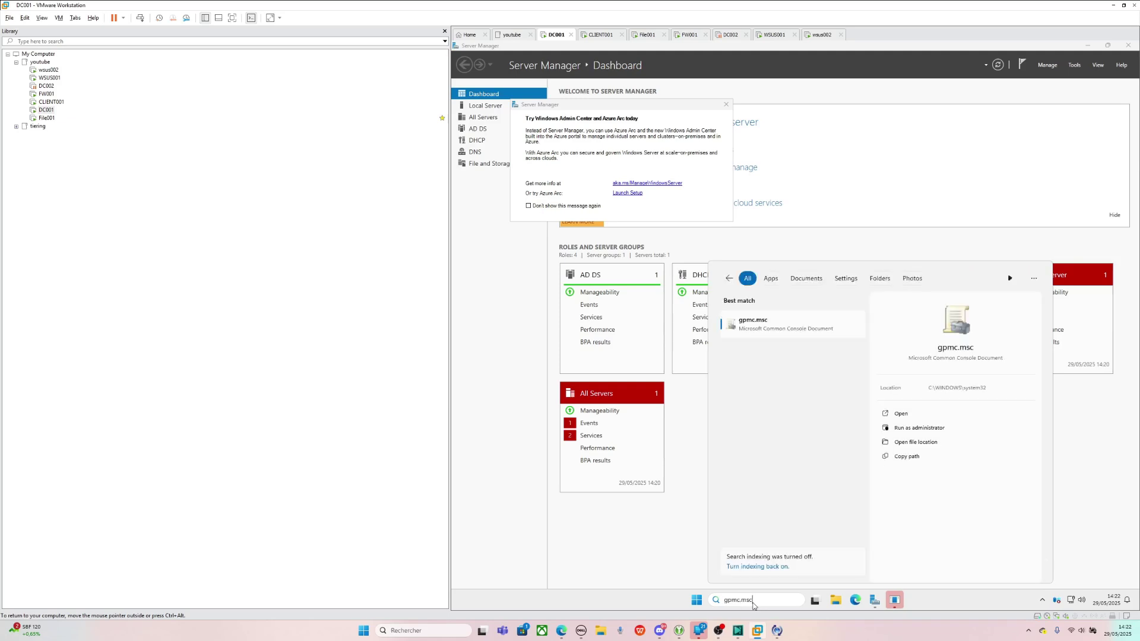
key(Return)
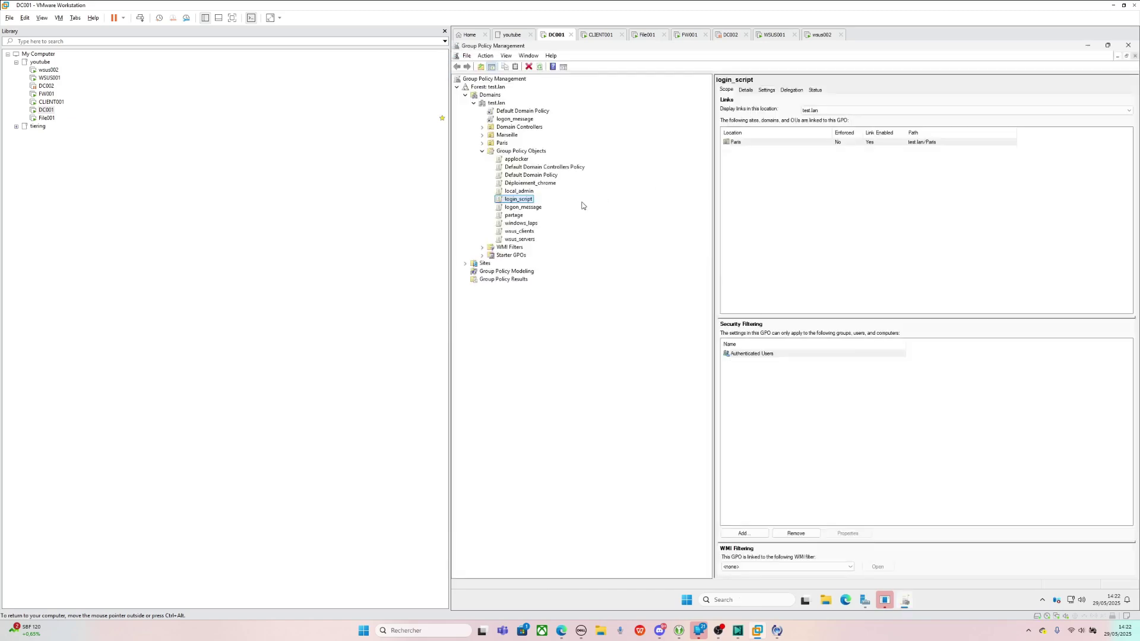
- Edit the applocker GPO, expanding Policies > Windows Settings > Security Settings in a maximized editor
right_click(519, 160)
click(532, 167)
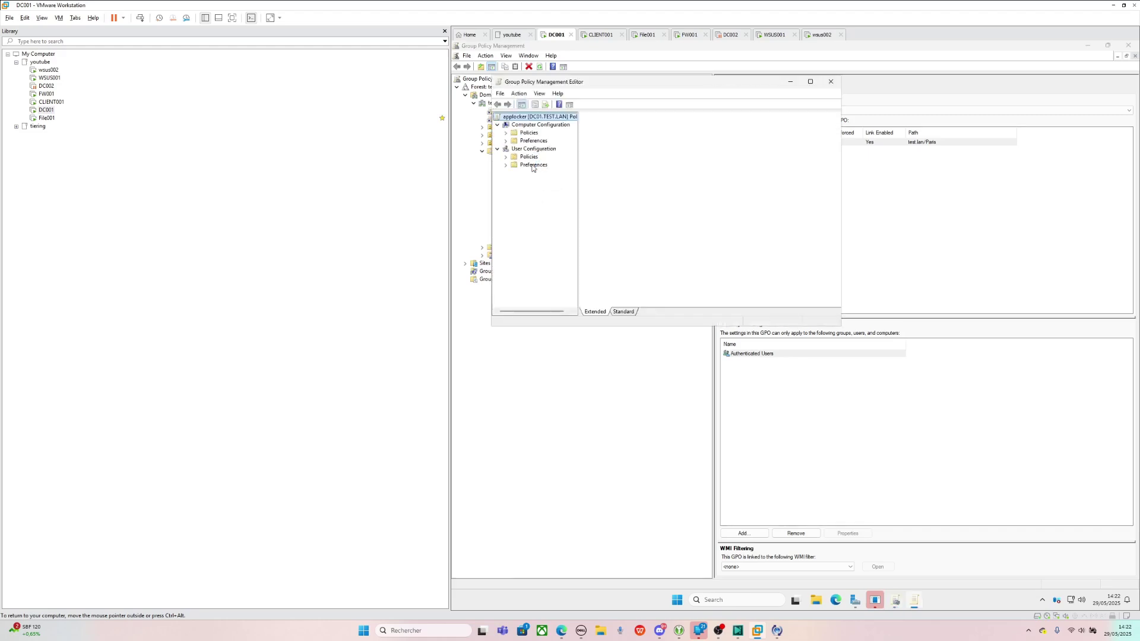
click(506, 132)
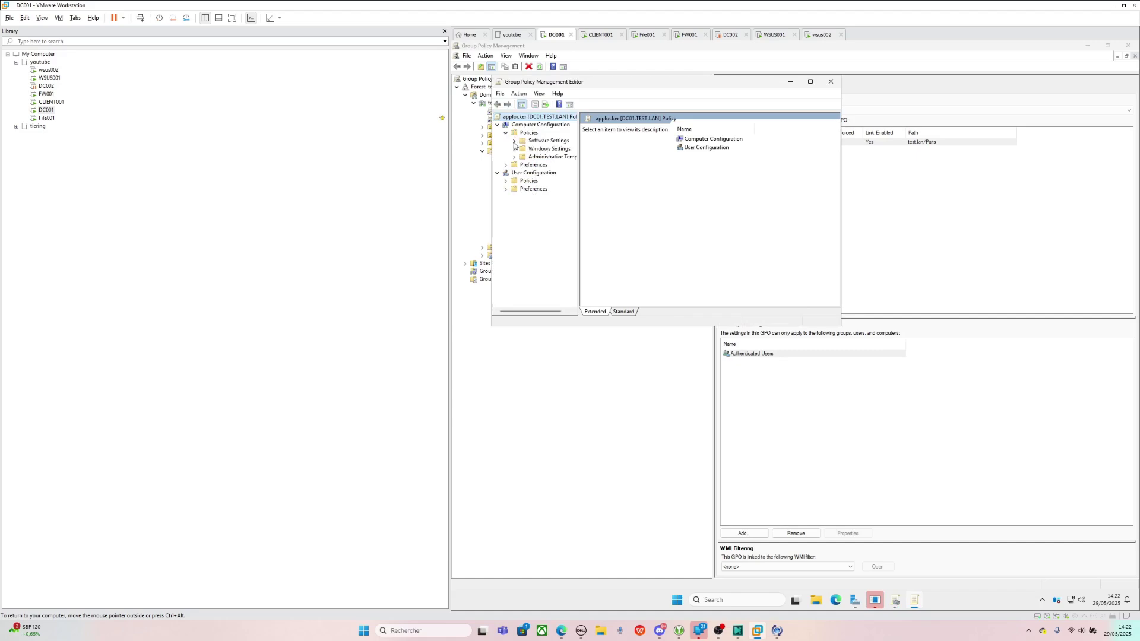
click(513, 148)
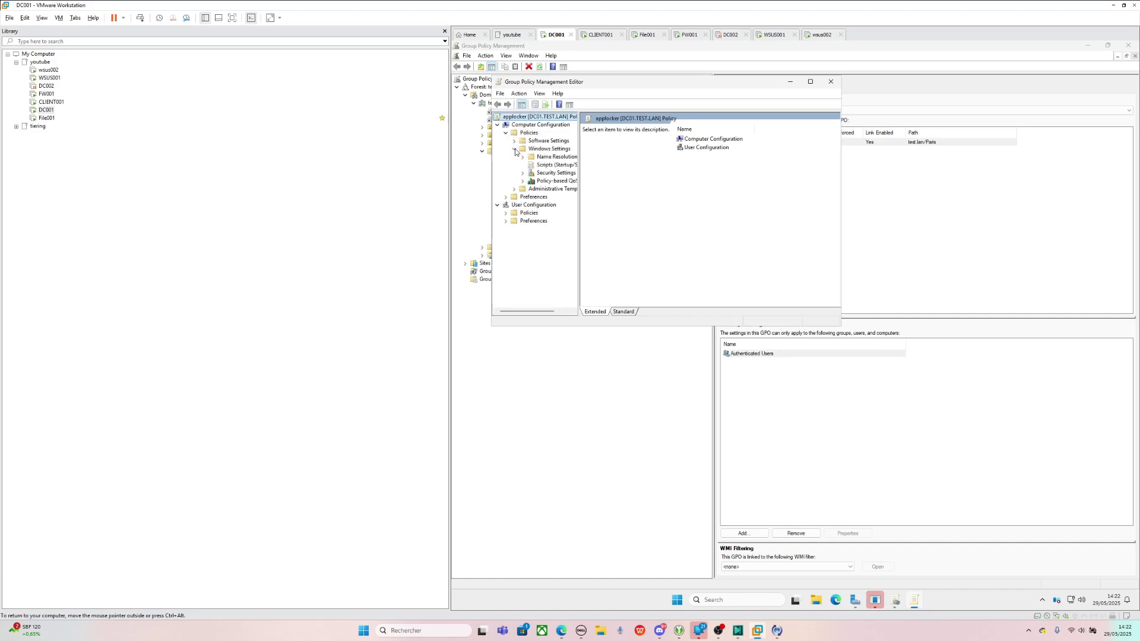
click(523, 173)
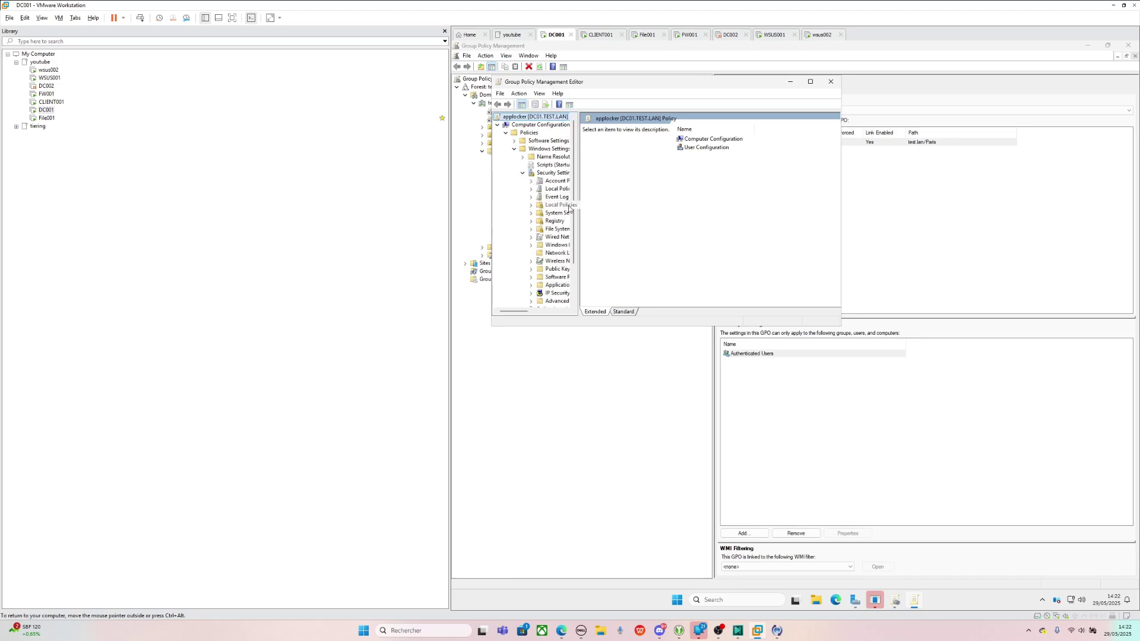
click(810, 82)
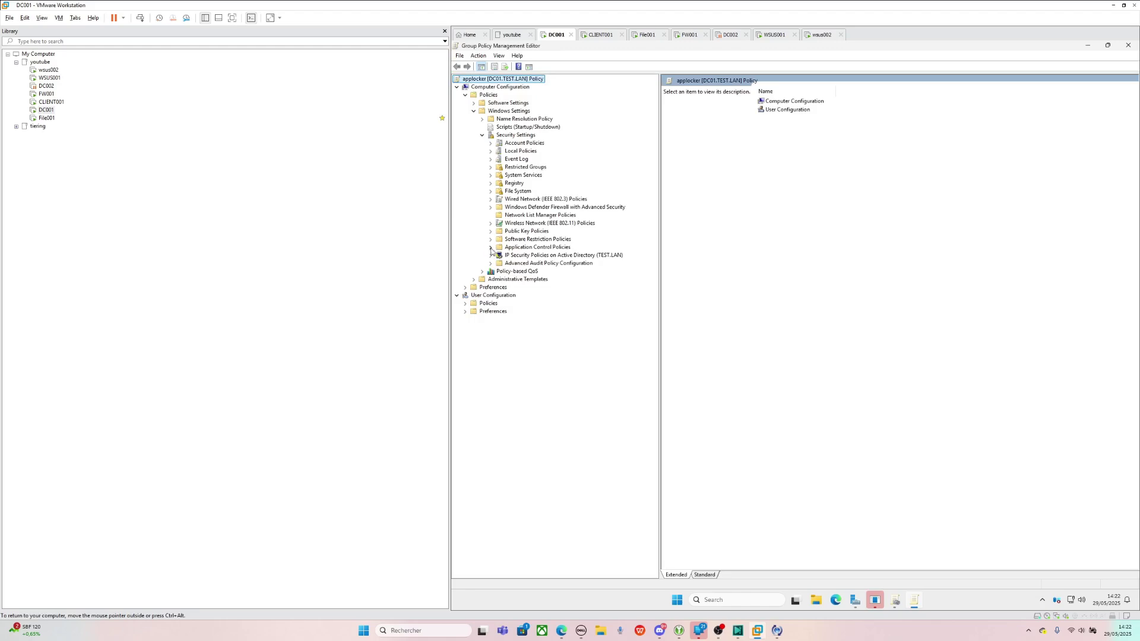
- Expand Application Control Policies > AppLocker and review its rule collections and enforcement settings
click(493, 247)
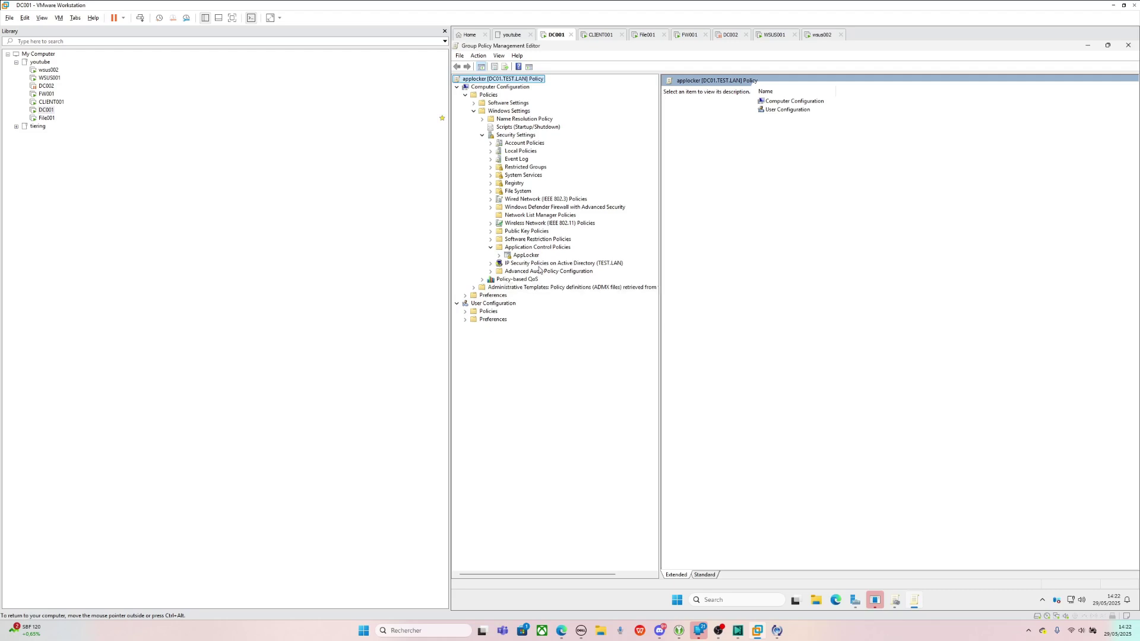
click(500, 256)
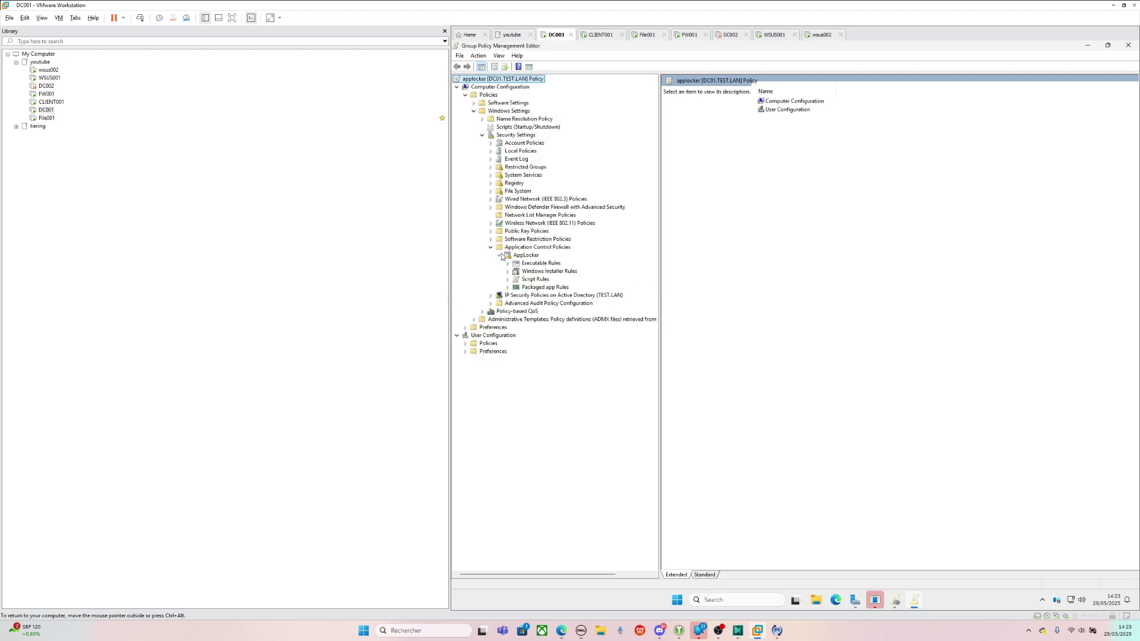
click(552, 265)
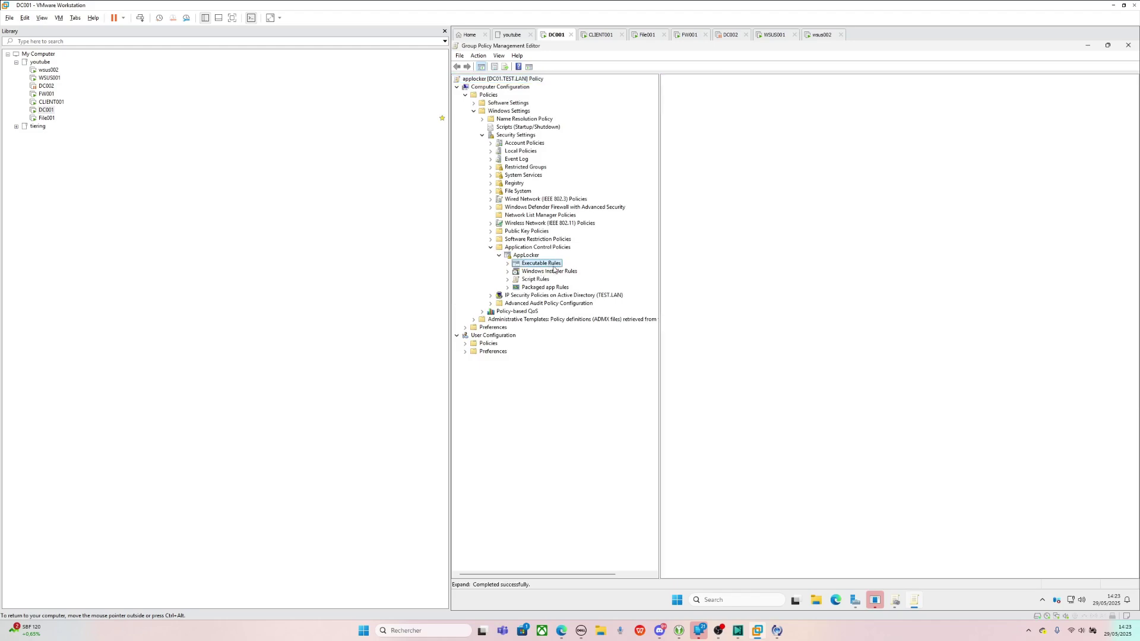
click(517, 256)
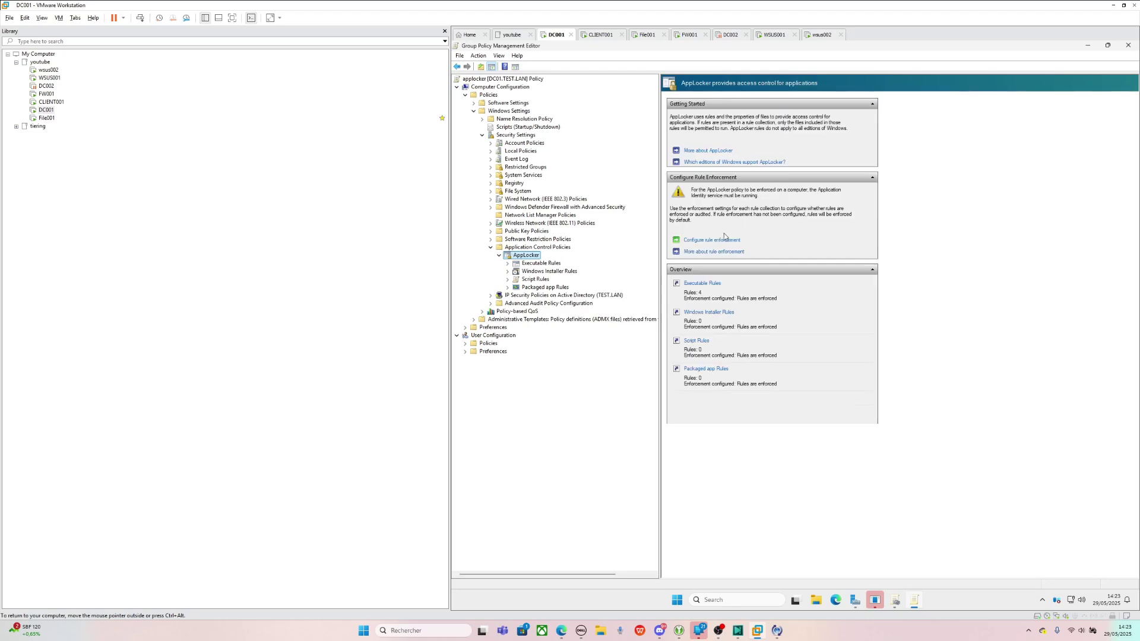
click(722, 240)
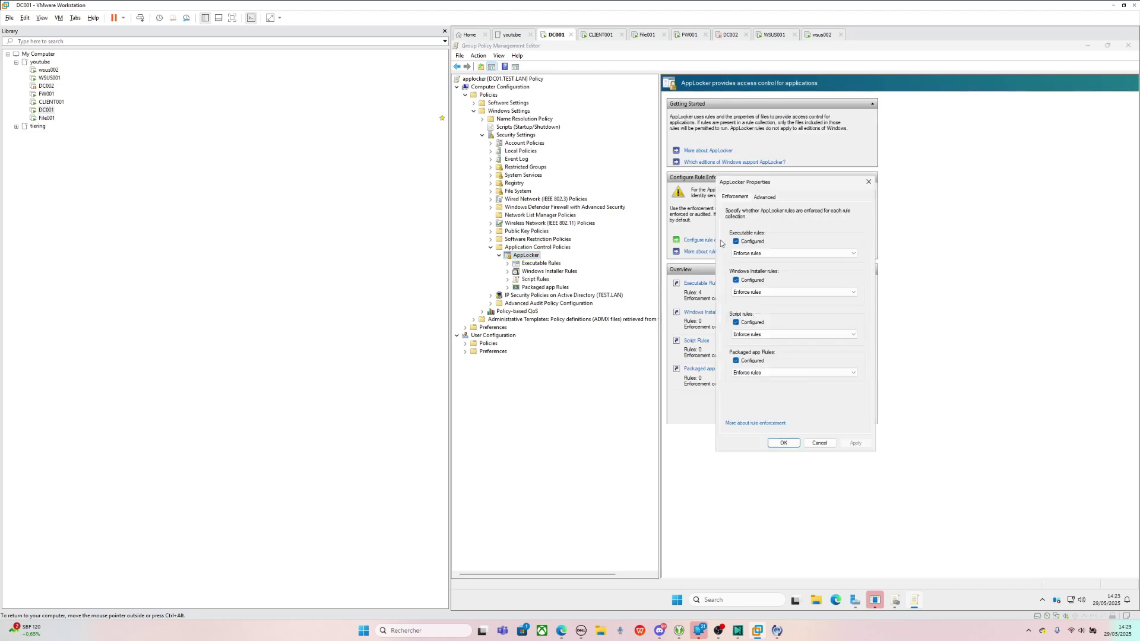
click(871, 182)
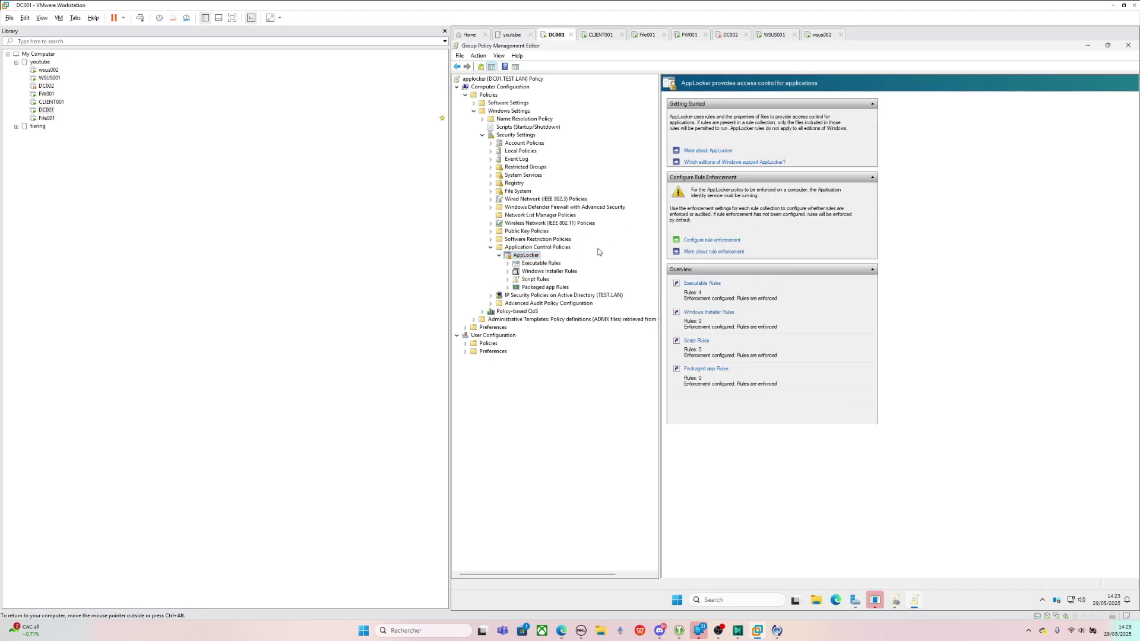
- Abandon a first Windows Installer rule attempt and add the default Windows Installer rules
right_click(547, 274)
click(549, 278)
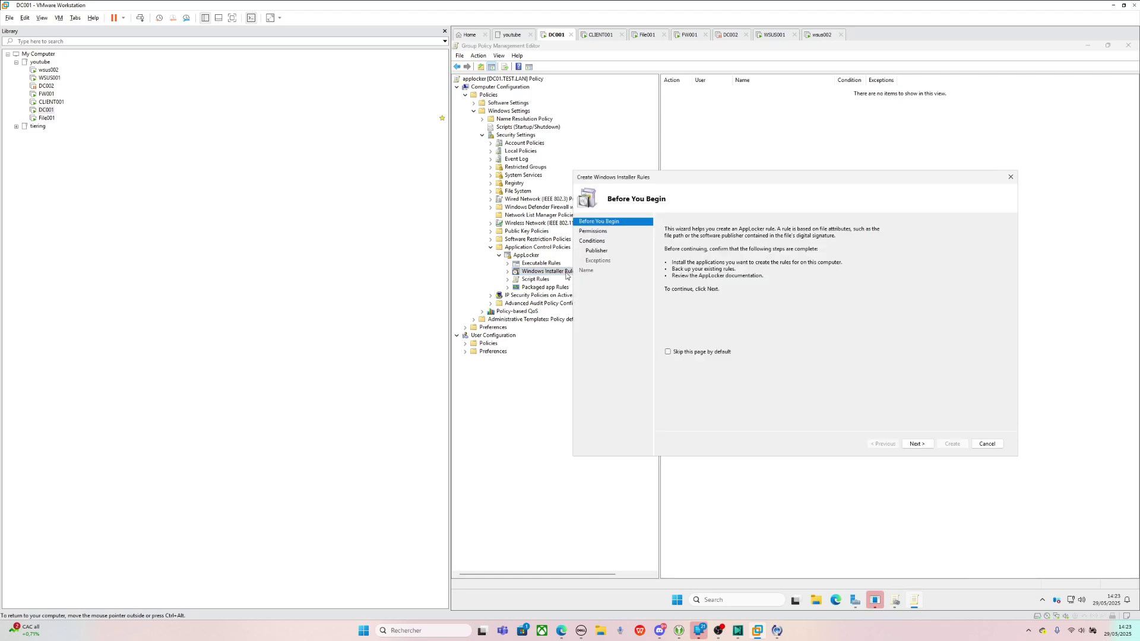
click(923, 445)
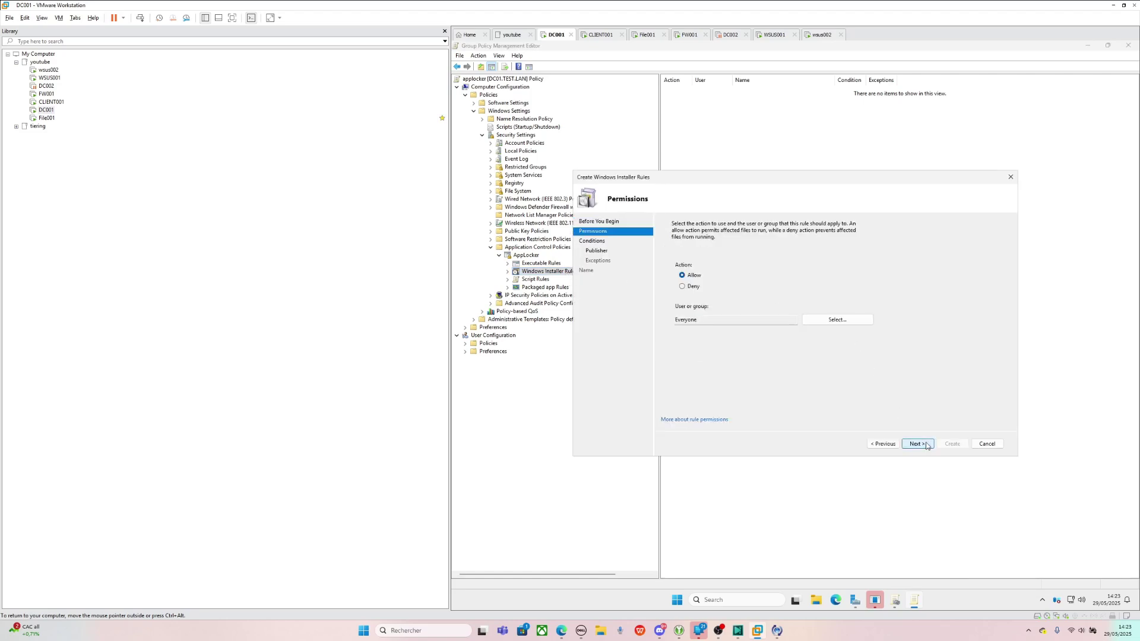
click(692, 287)
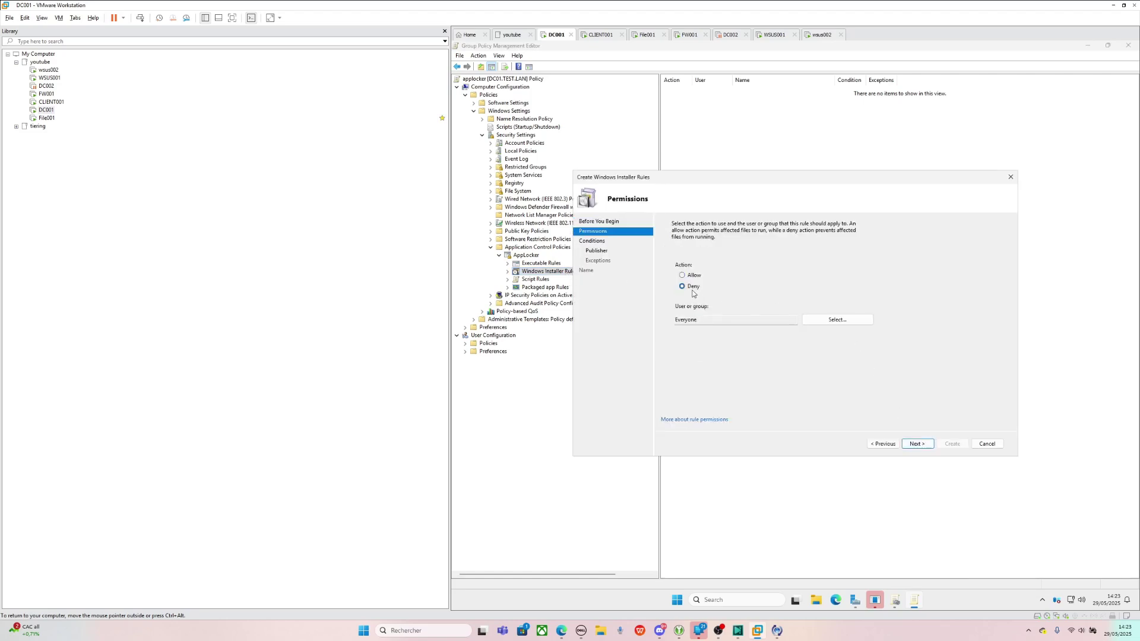
click(987, 444)
right_click(551, 273)
click(595, 297)
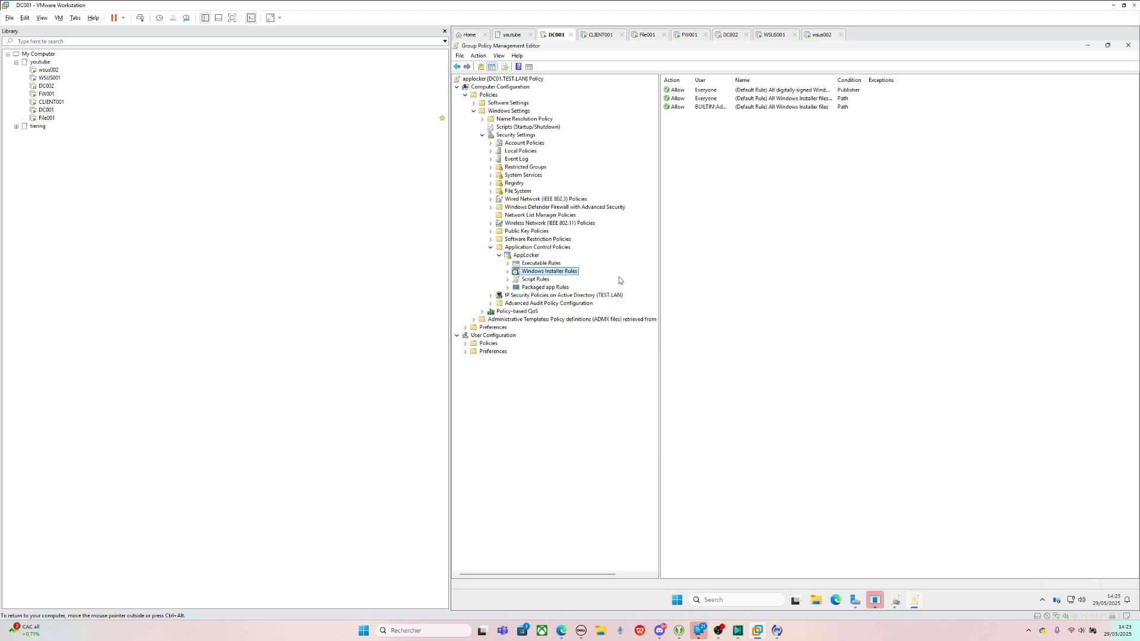
- Start a new Windows Installer rule with action Deny for the chosen domain user
right_click(553, 274)
click(565, 276)
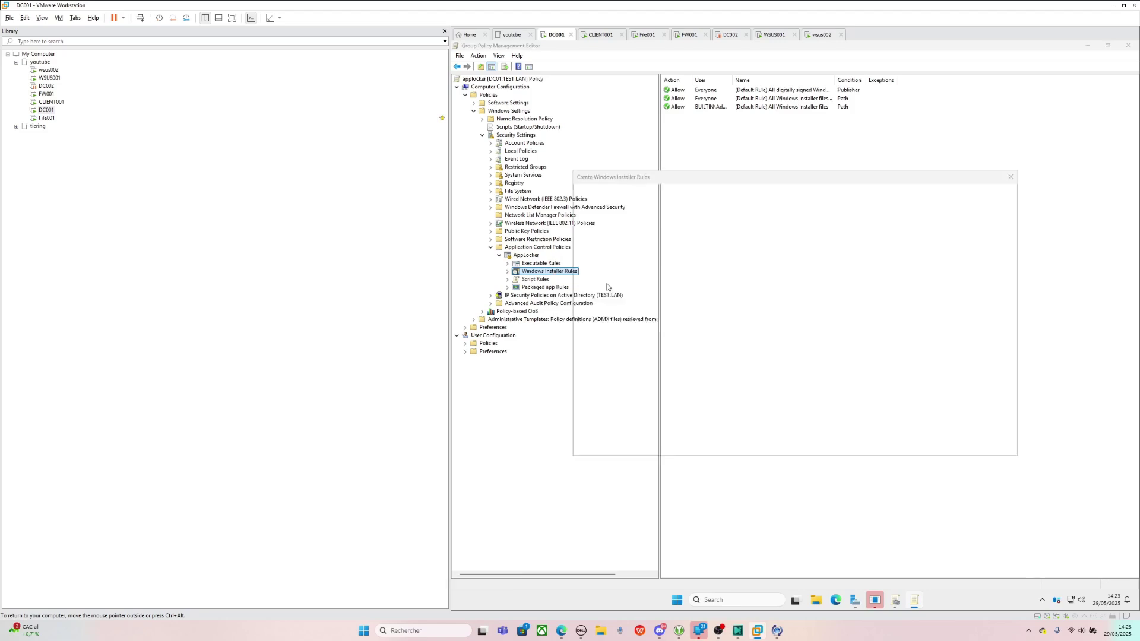
click(924, 444)
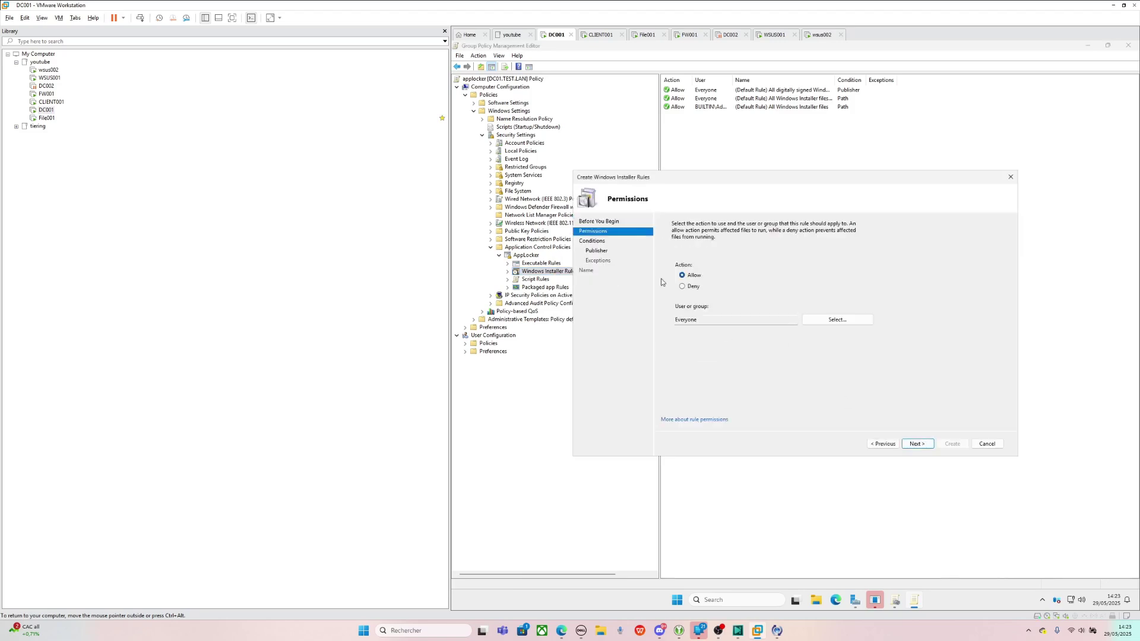
click(682, 286)
click(702, 320)
click(870, 323)
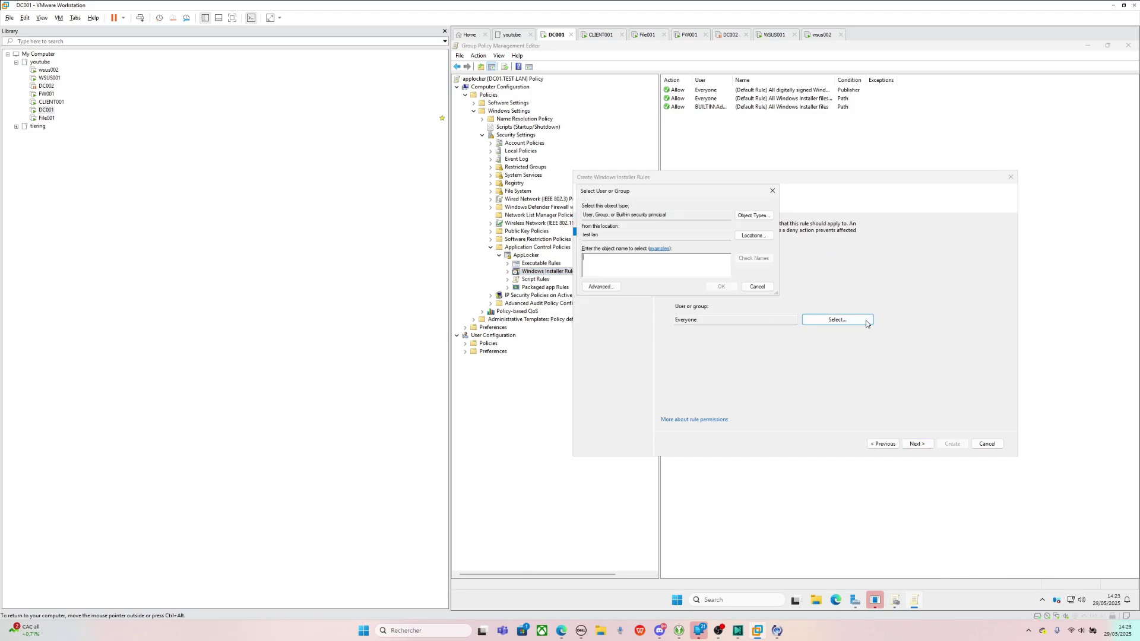
click(730, 286)
click(917, 443)
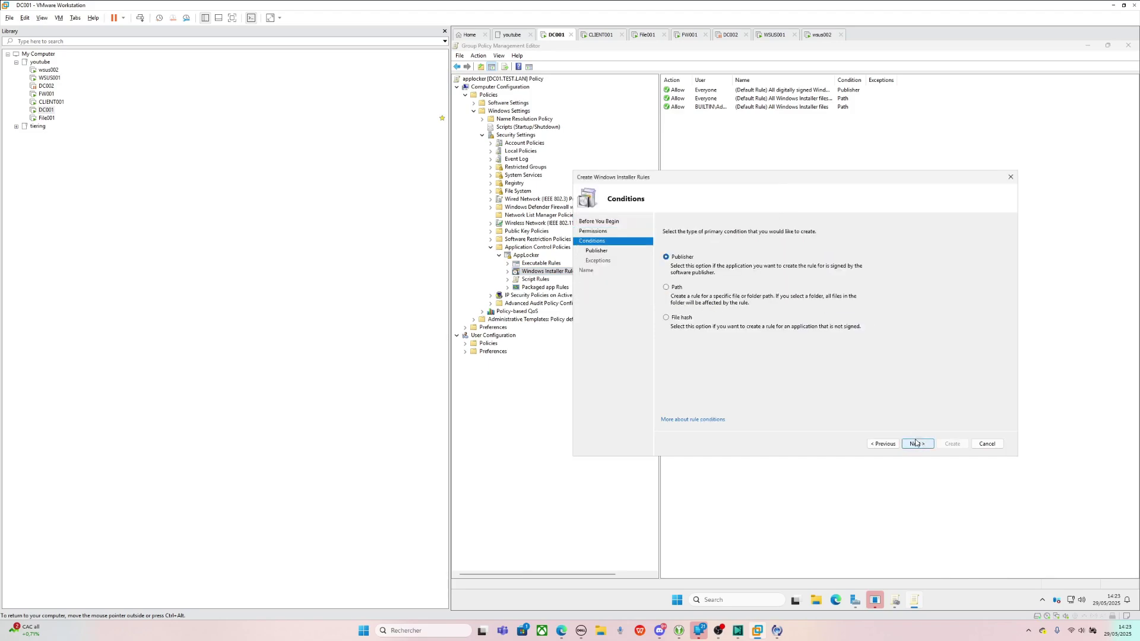
- Base the rule on path *.*, skip exceptions, and create the deny rule
click(680, 288)
click(917, 445)
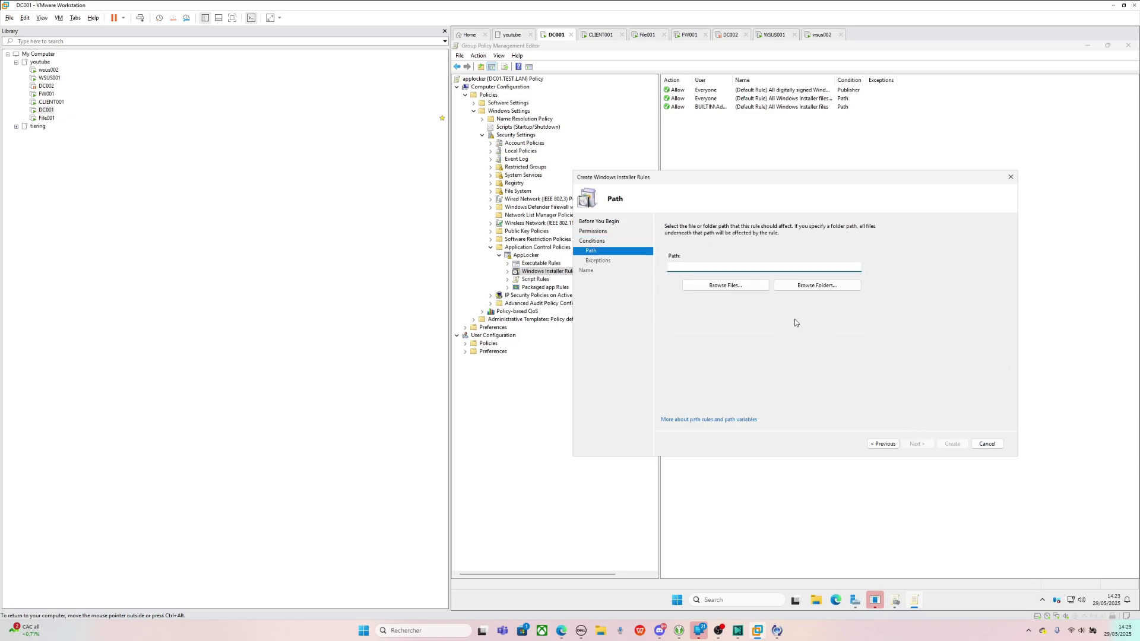
text(\)
drag(671, 266, 677, 265)
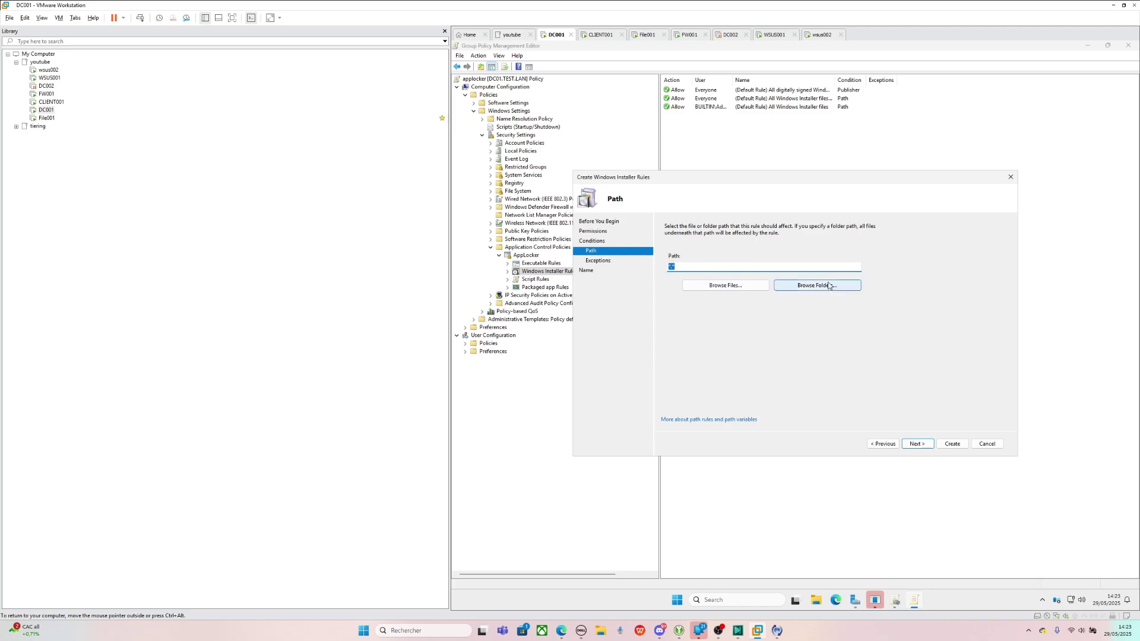
click(917, 444)
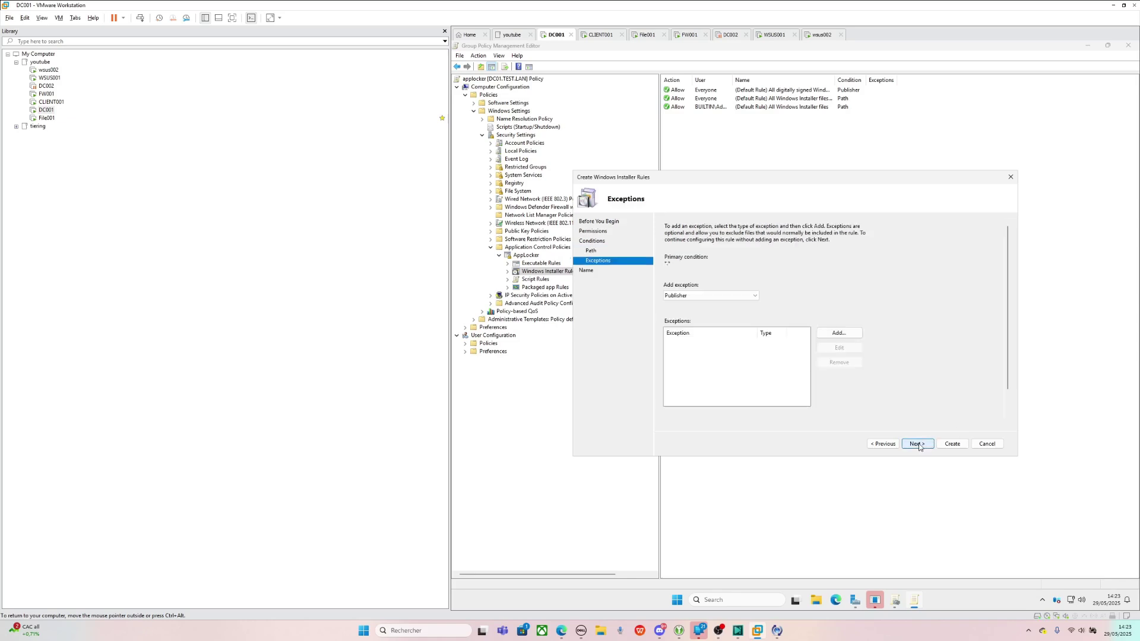
click(918, 444)
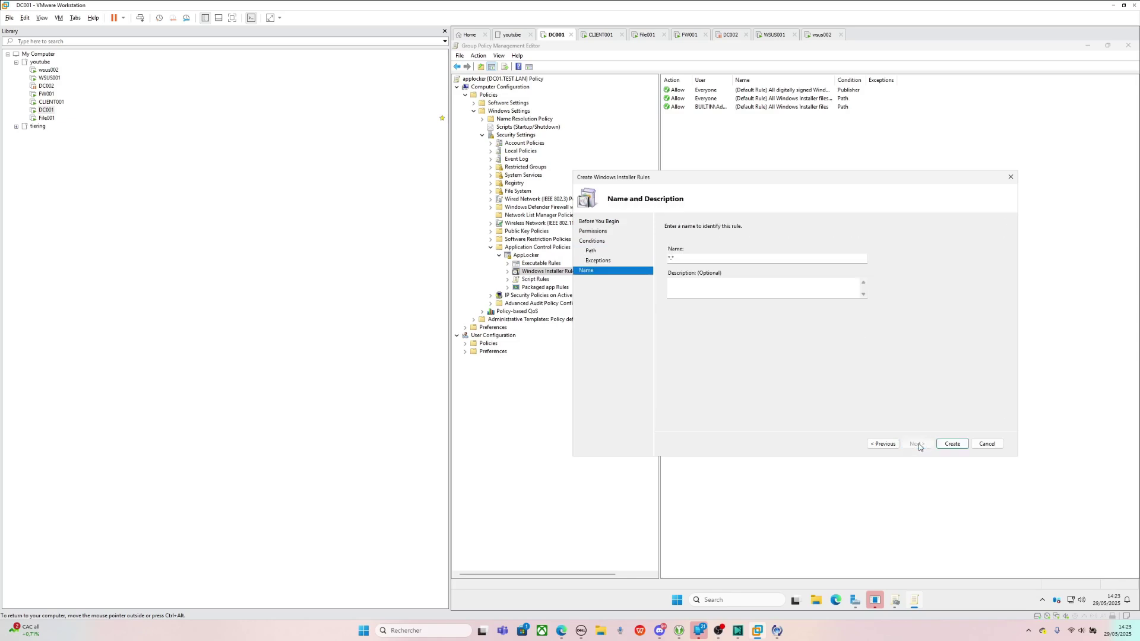
click(951, 446)
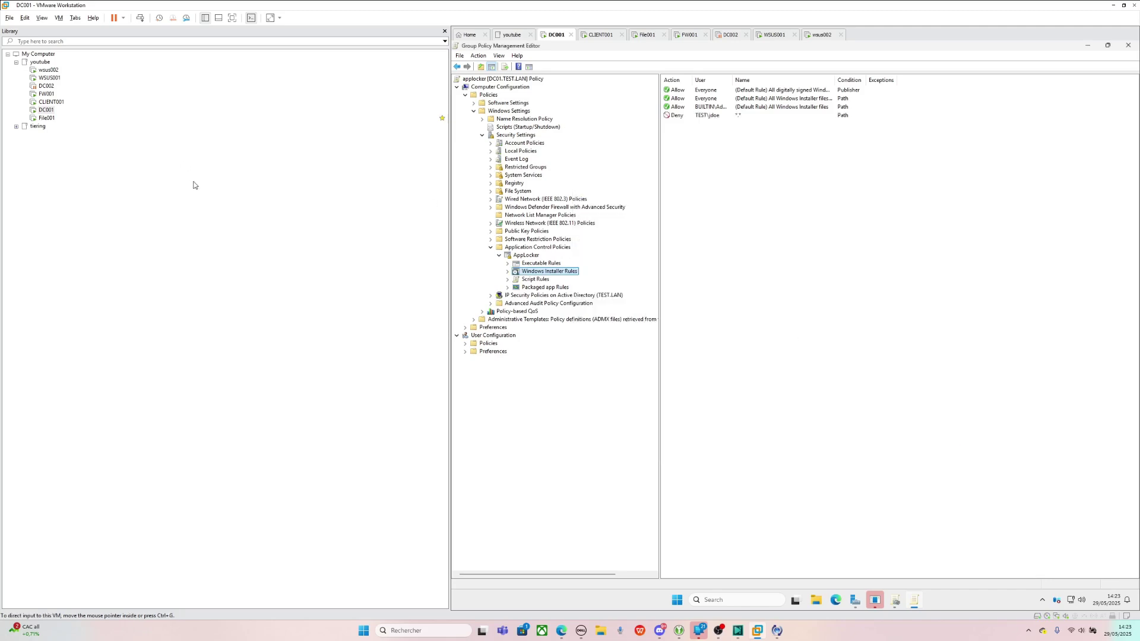
- Restart the CLIENT001 guest via Power > Restart Guest and return to its console
click(49, 102)
right_click(47, 108)
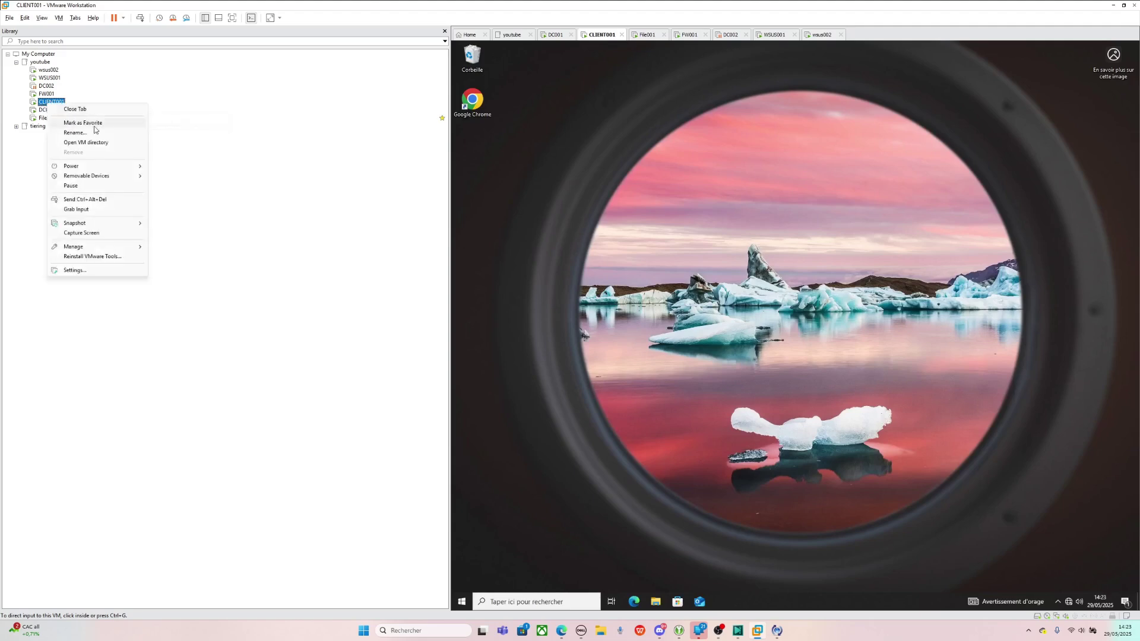
mouse_move(95, 166)
click(155, 196)
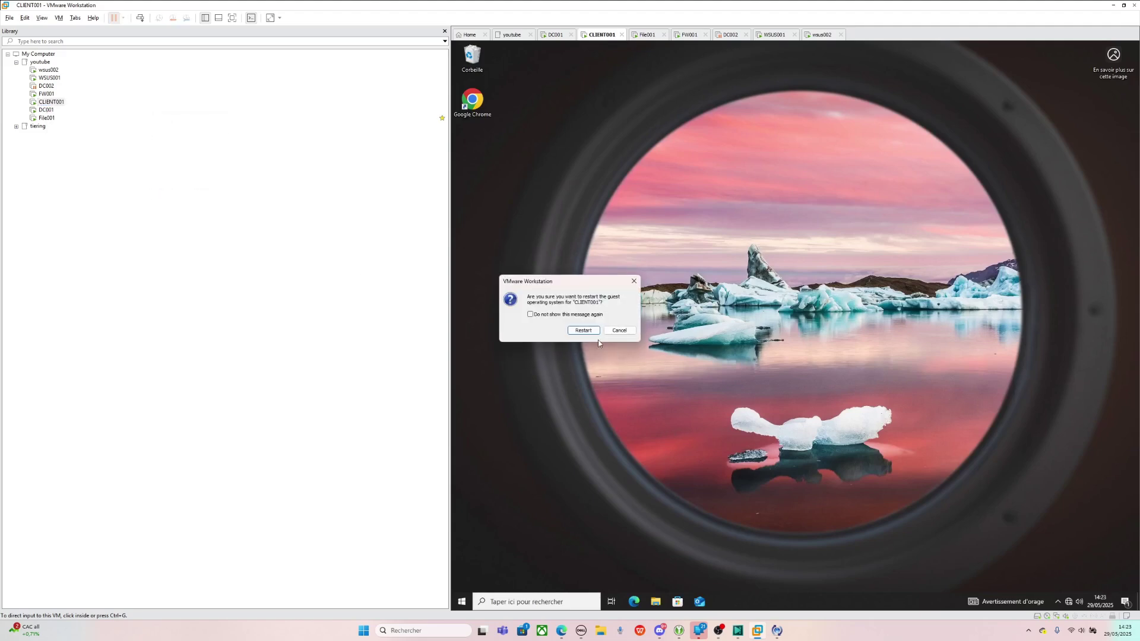
click(579, 330)
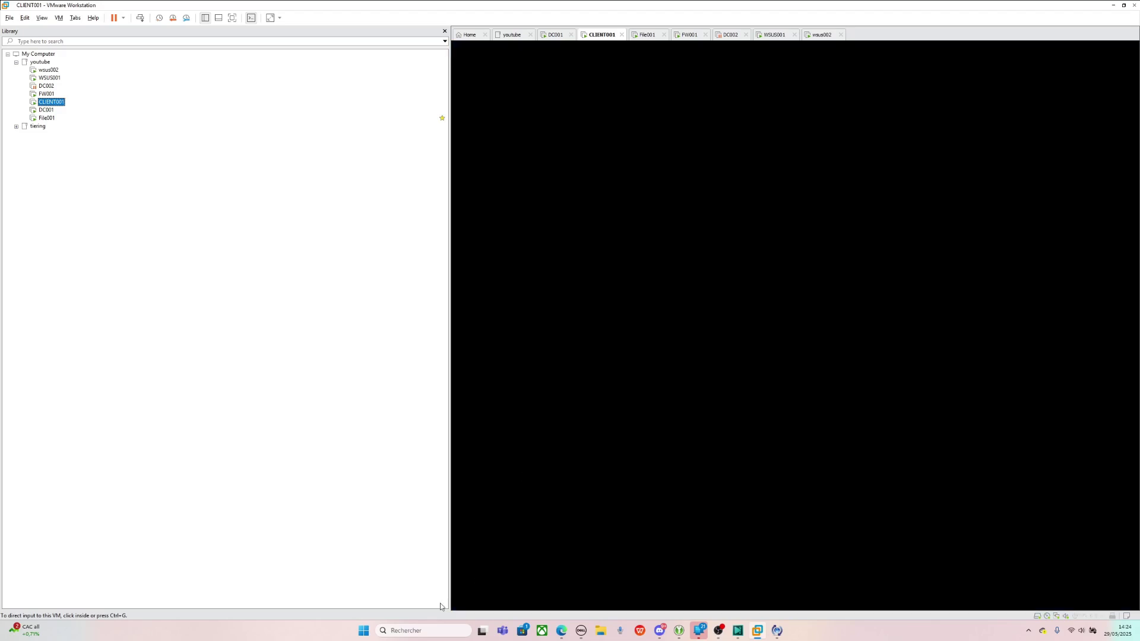
click(422, 630)
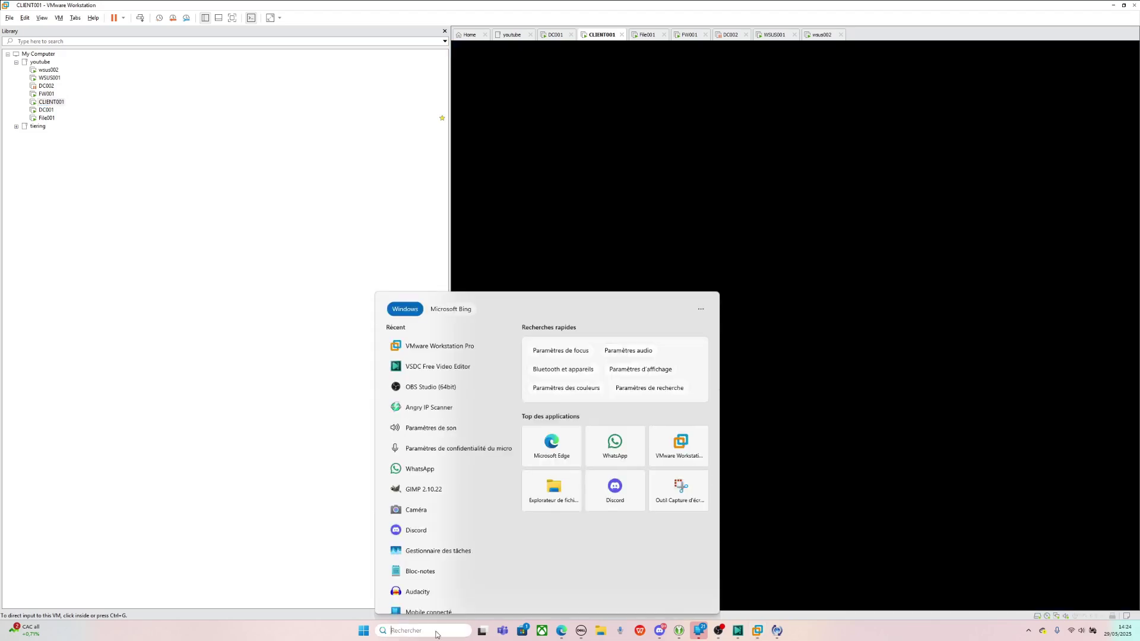
click(47, 87)
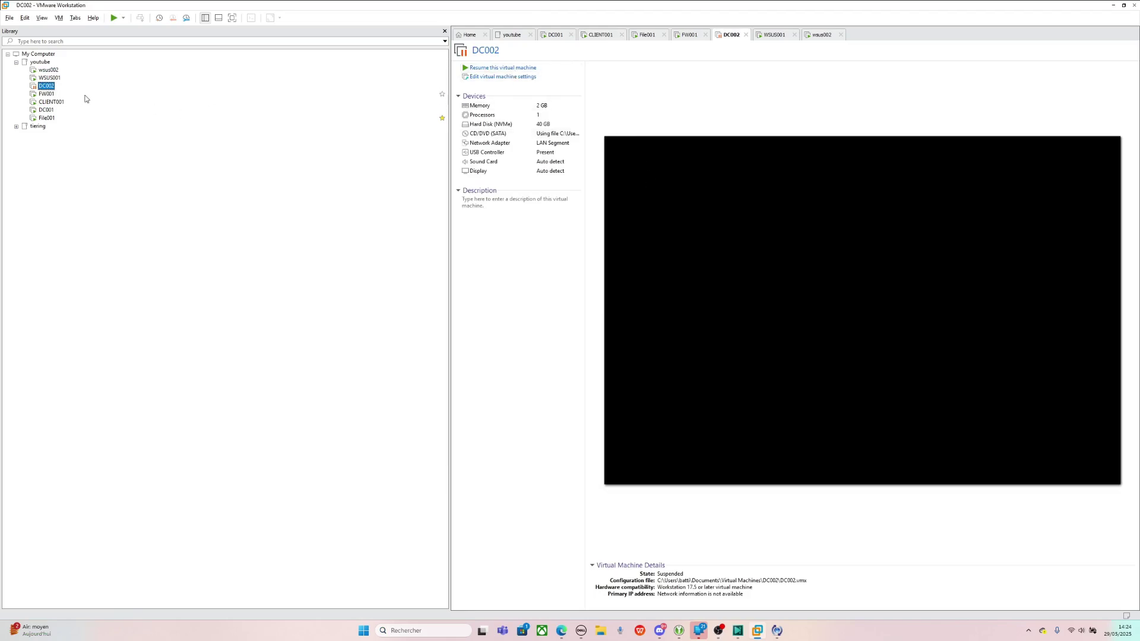
click(53, 103)
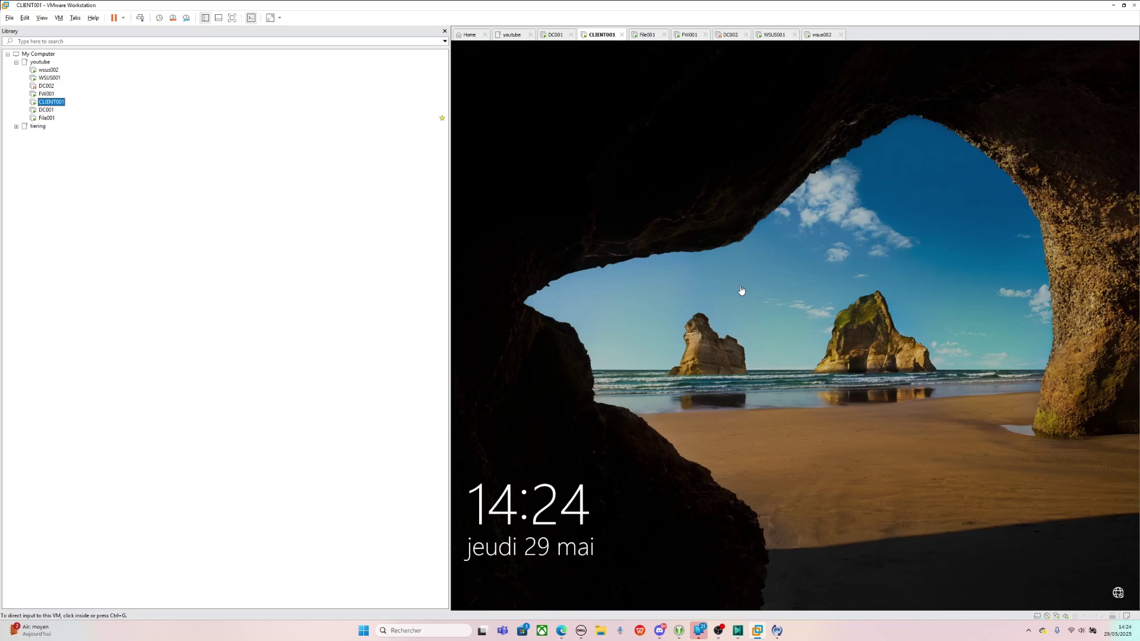
- Sign in to CLIENT001 with the user's password, retrying after a Caps Lock mistake
click(997, 402)
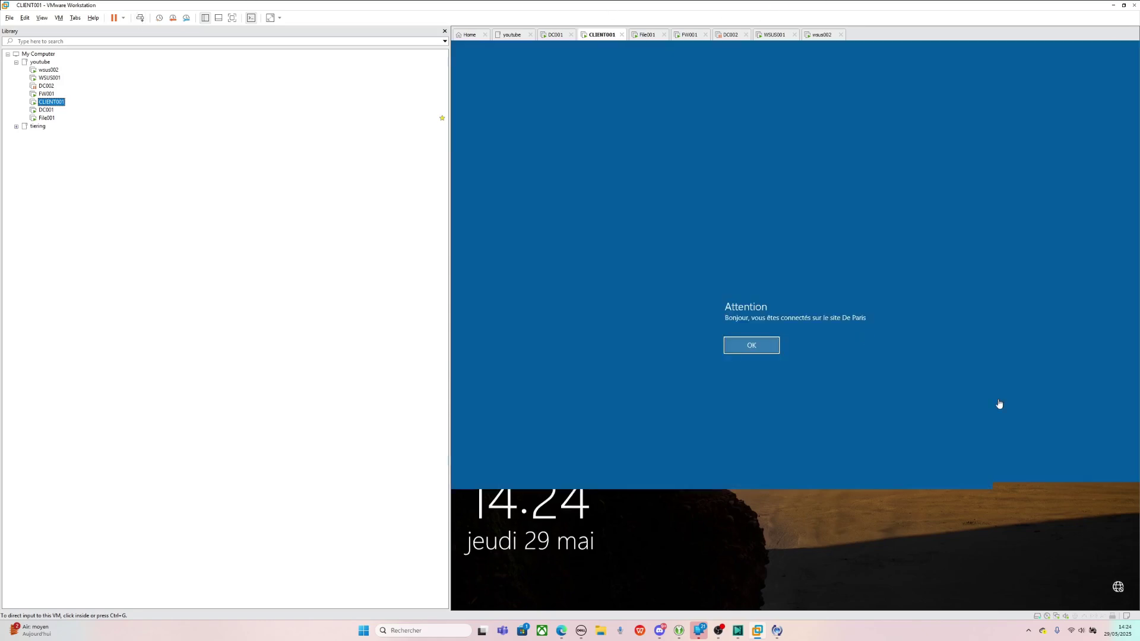
click(762, 352)
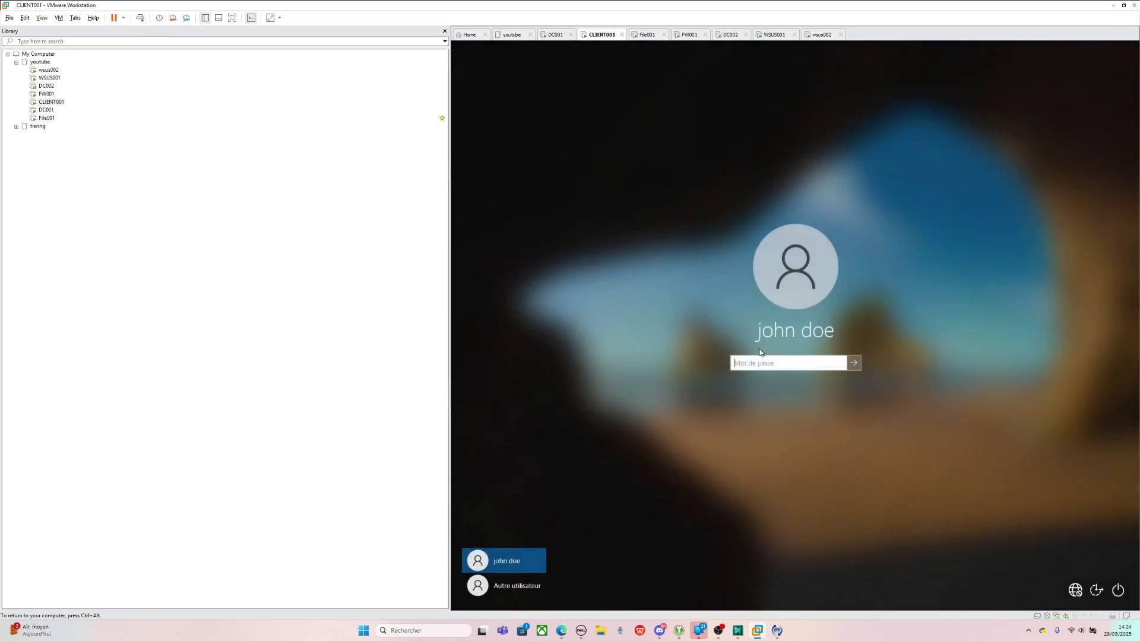
text(******************)
key(Return)
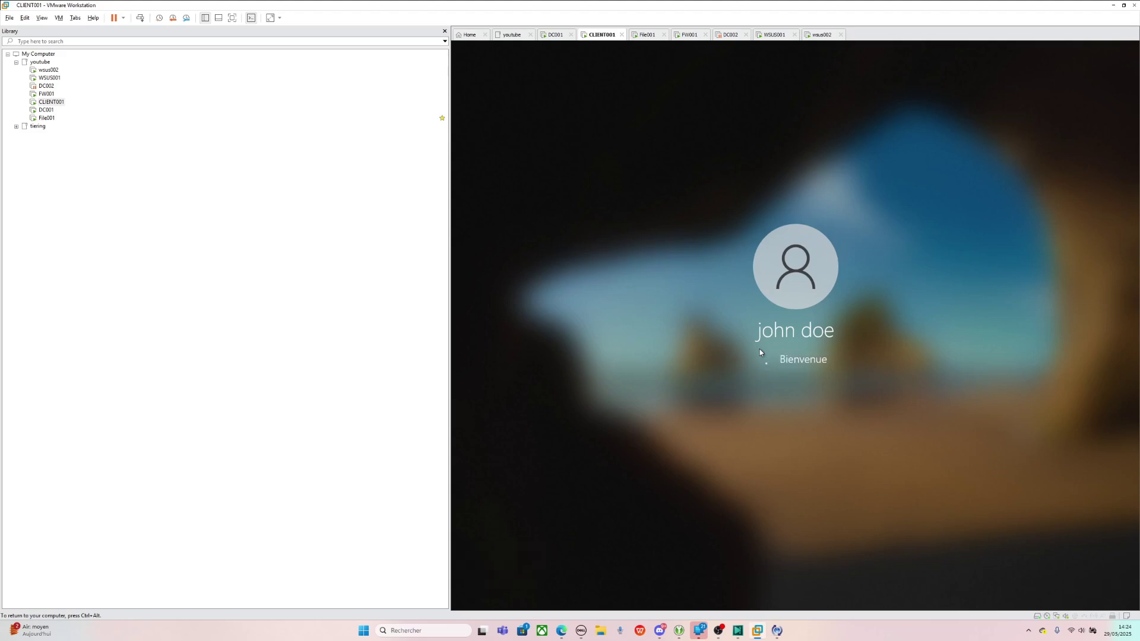
key(Return)
text(******)
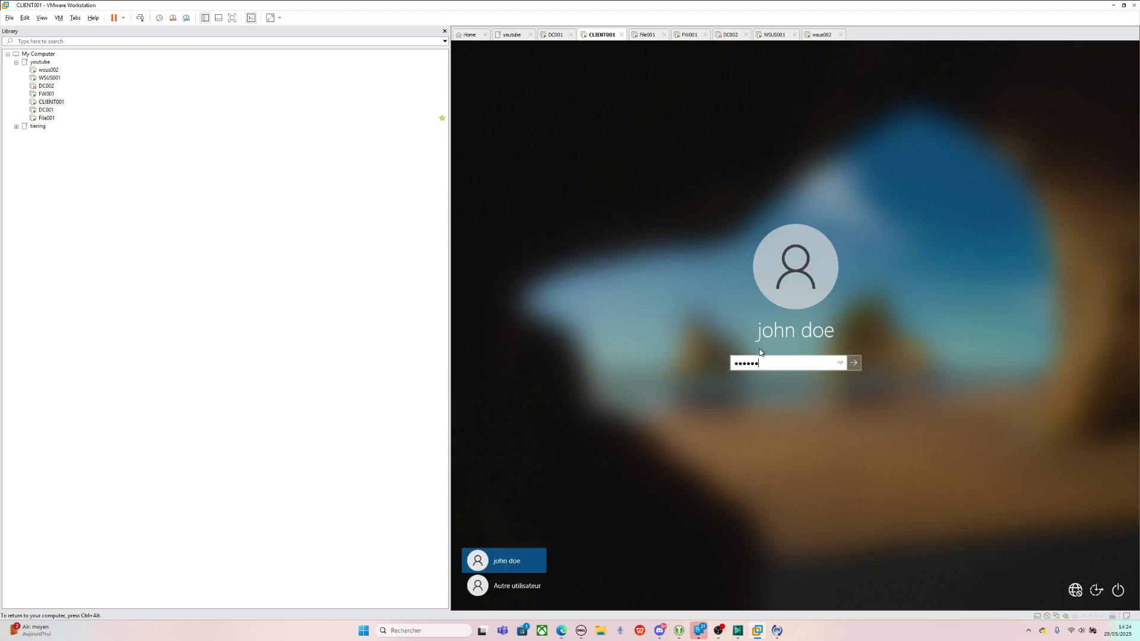
key(BackSpace)
key(BackSpace)
key(BackSpace)
key(BackSpace)
key(BackSpace)
key(BackSpace)
key(Caps_Lock)
text(*****************)
key(Return)
text(****)
key(BackSpace)
key(BackSpace)
key(BackSpace)
key(BackSpace)
key(BackSpace)
text(**************)
key(Return)
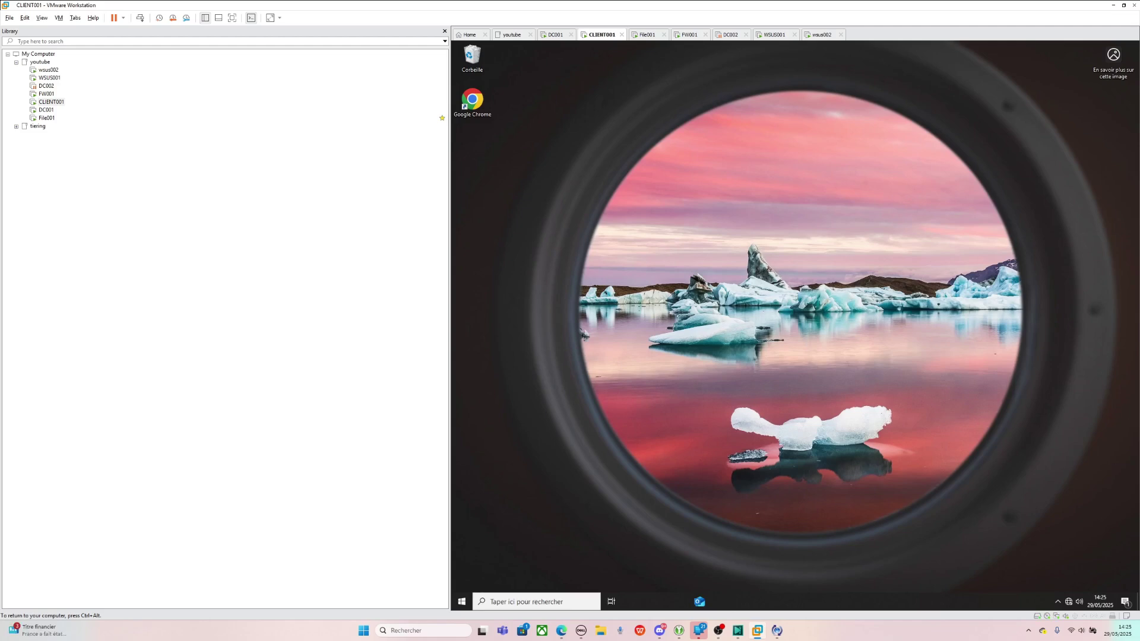
- Release input with Ctrl+Alt and launch Google Chrome from the host's search
key(ctrl+alt)
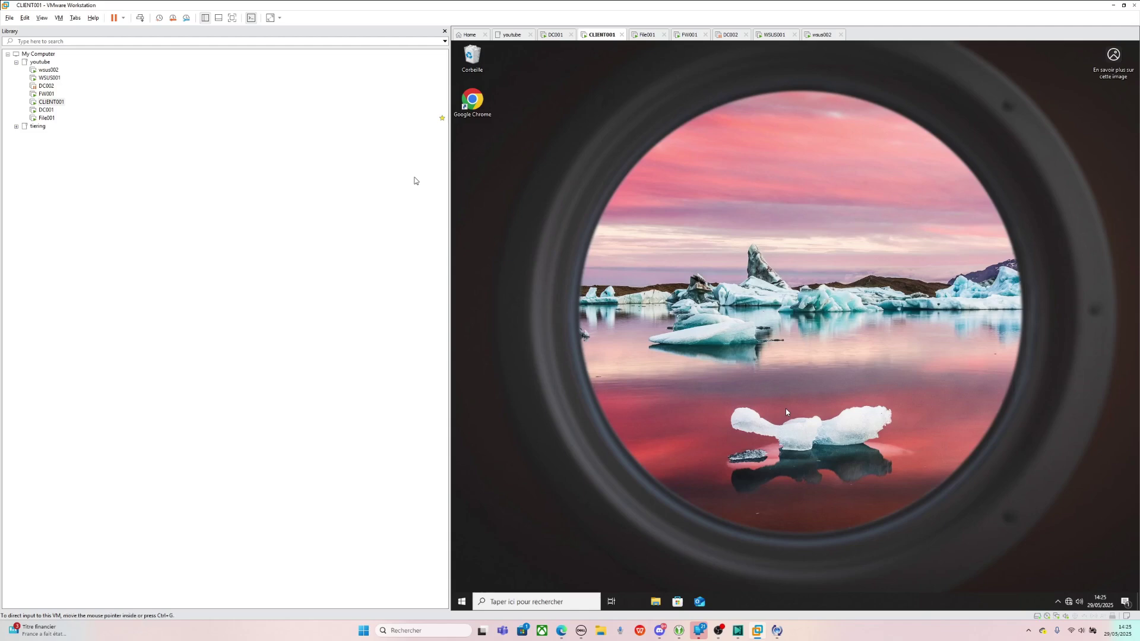
click(404, 631)
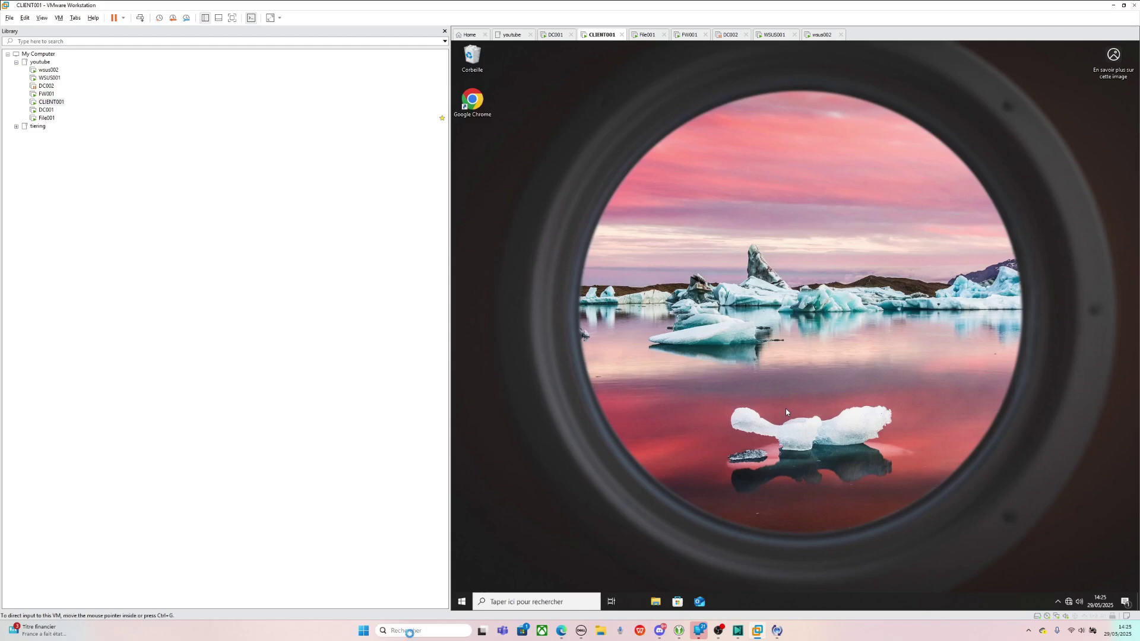
text(chrome)
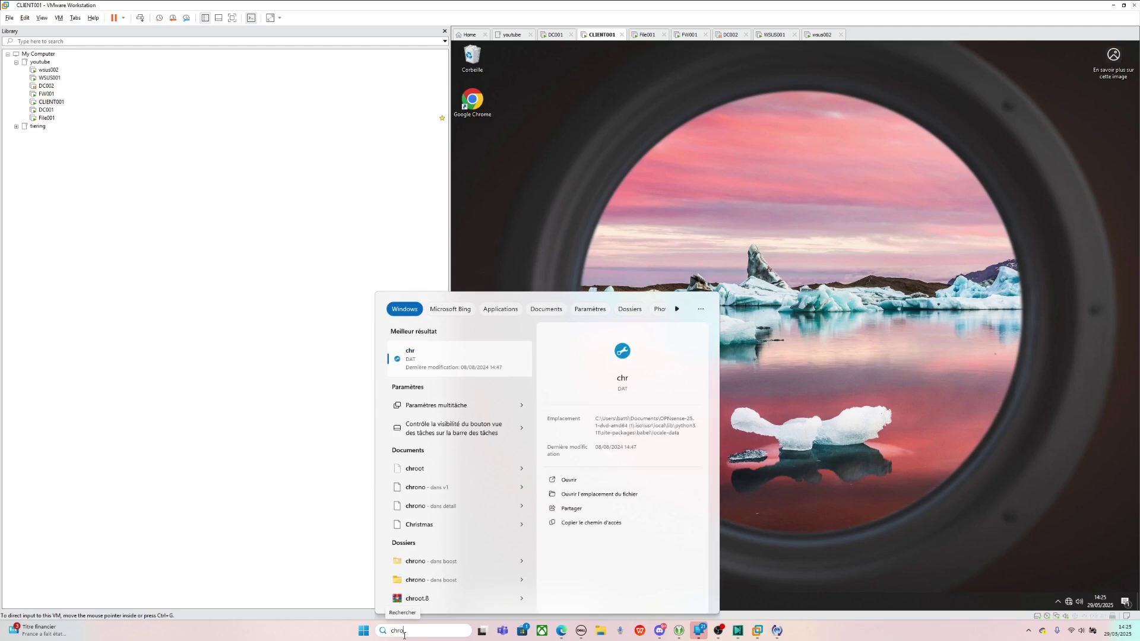
key(Return)
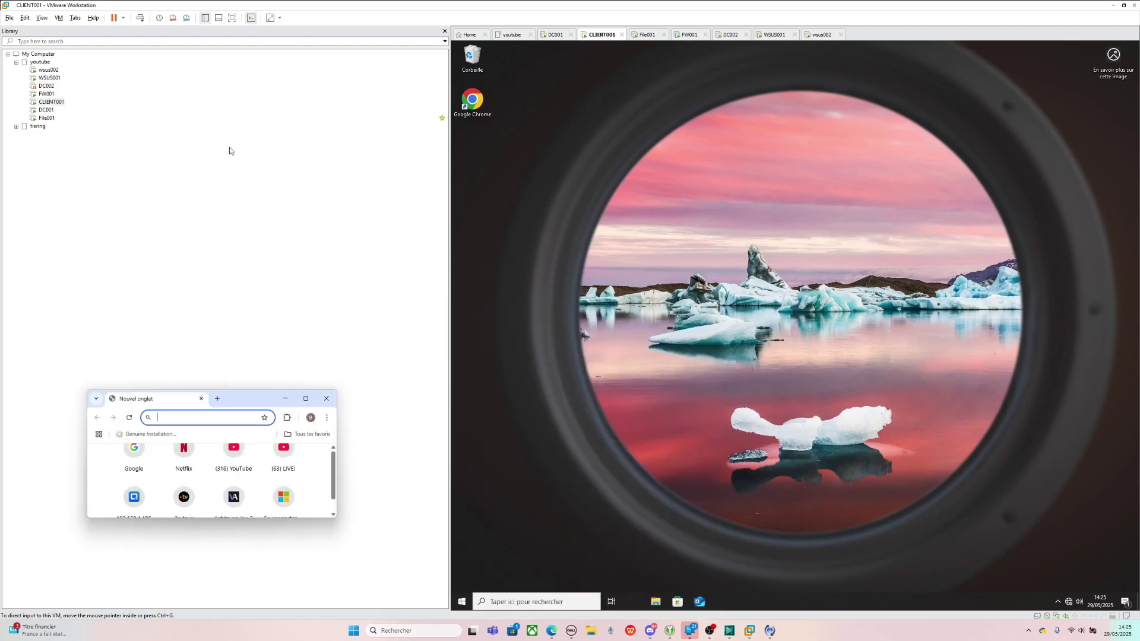
- Maximize Chrome and search Google for 'firefox msi'
click(316, 394)
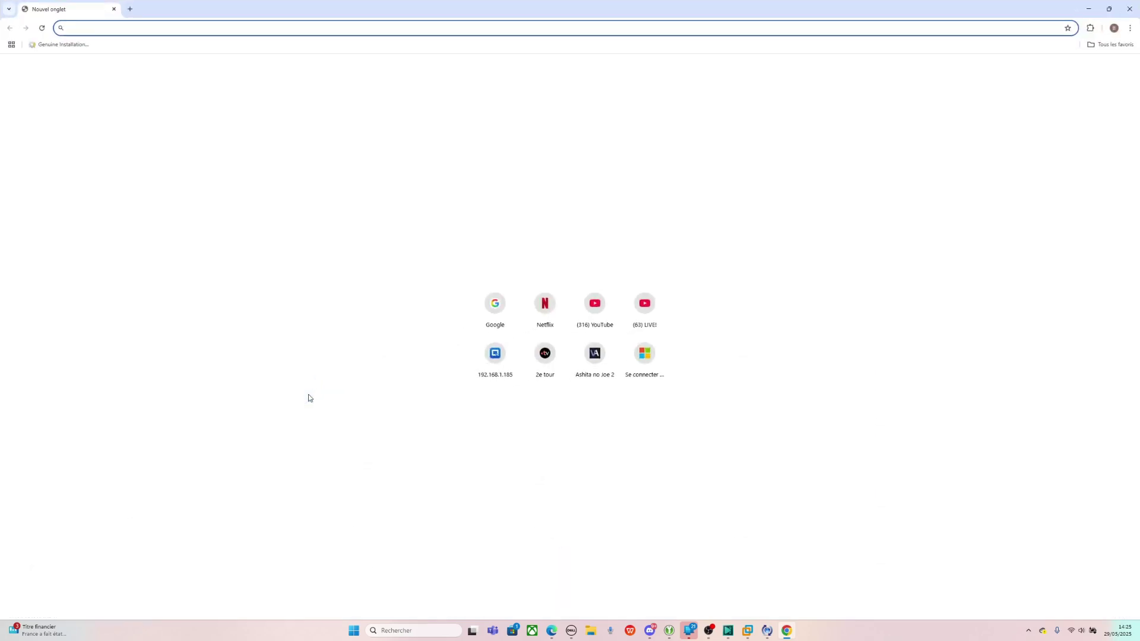
text(firefox)
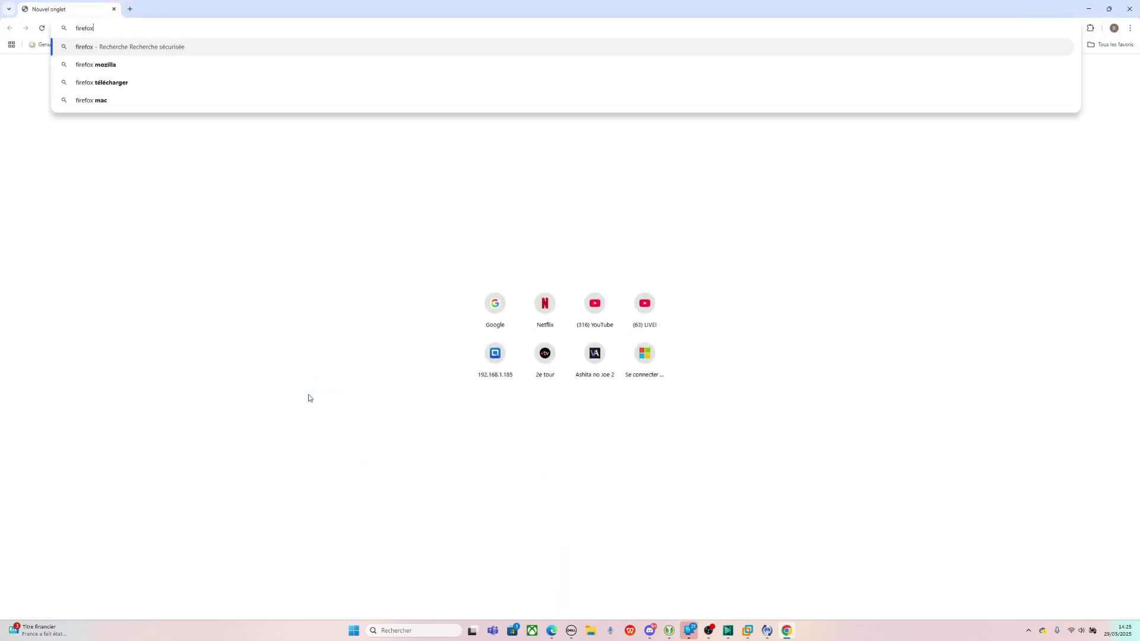
key(Return)
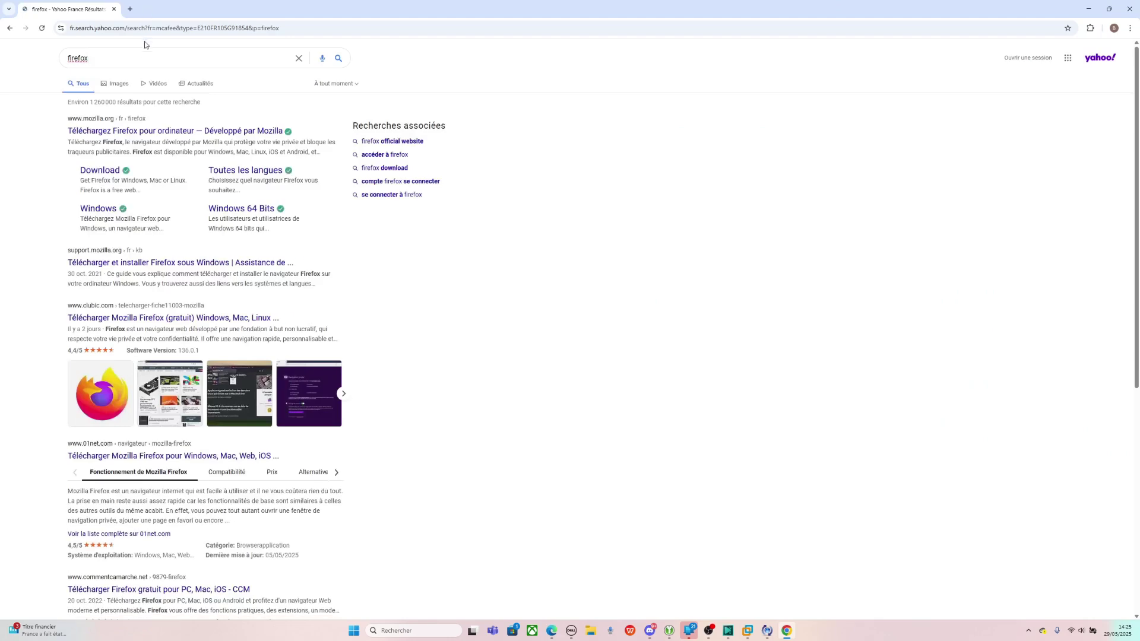
click(143, 55)
text(msi)
key(Return)
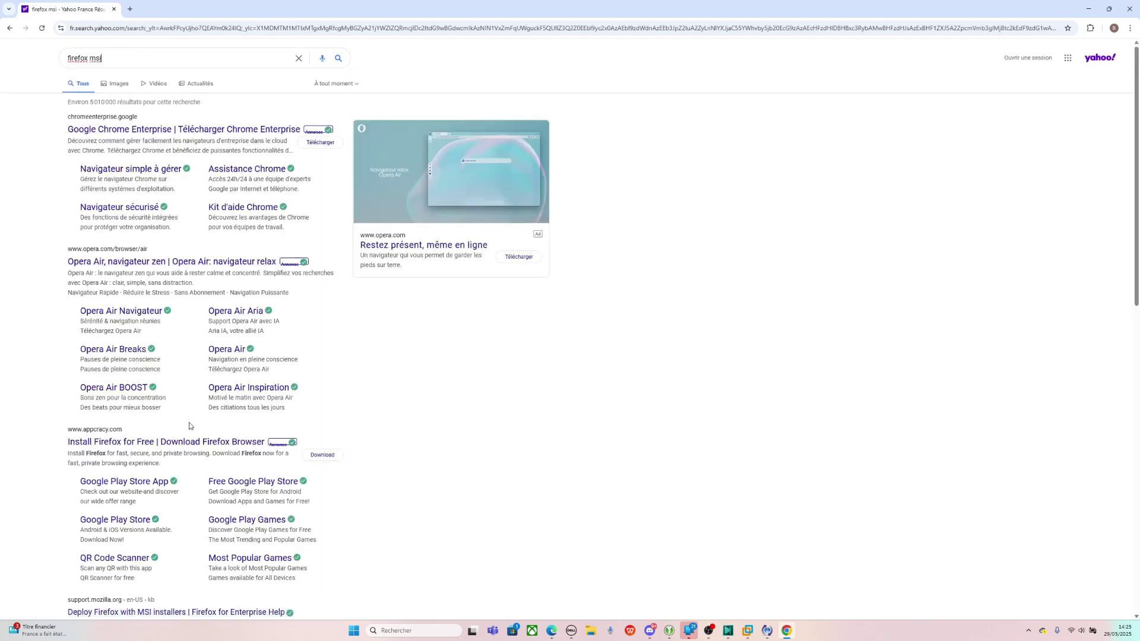
click(126, 24)
text(googl)
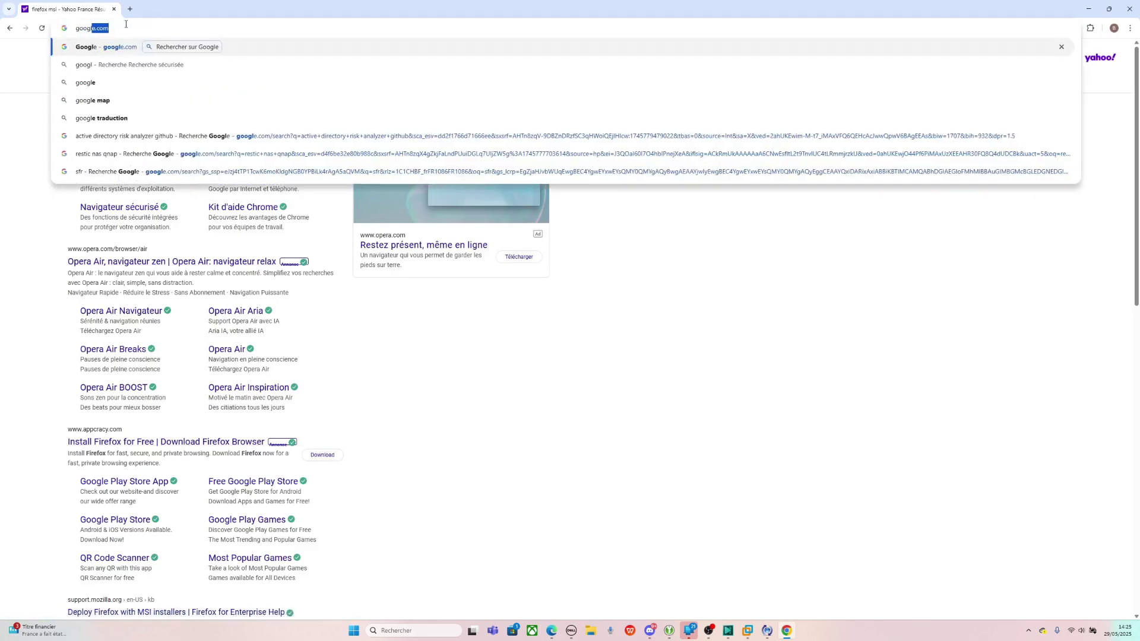
key(Return)
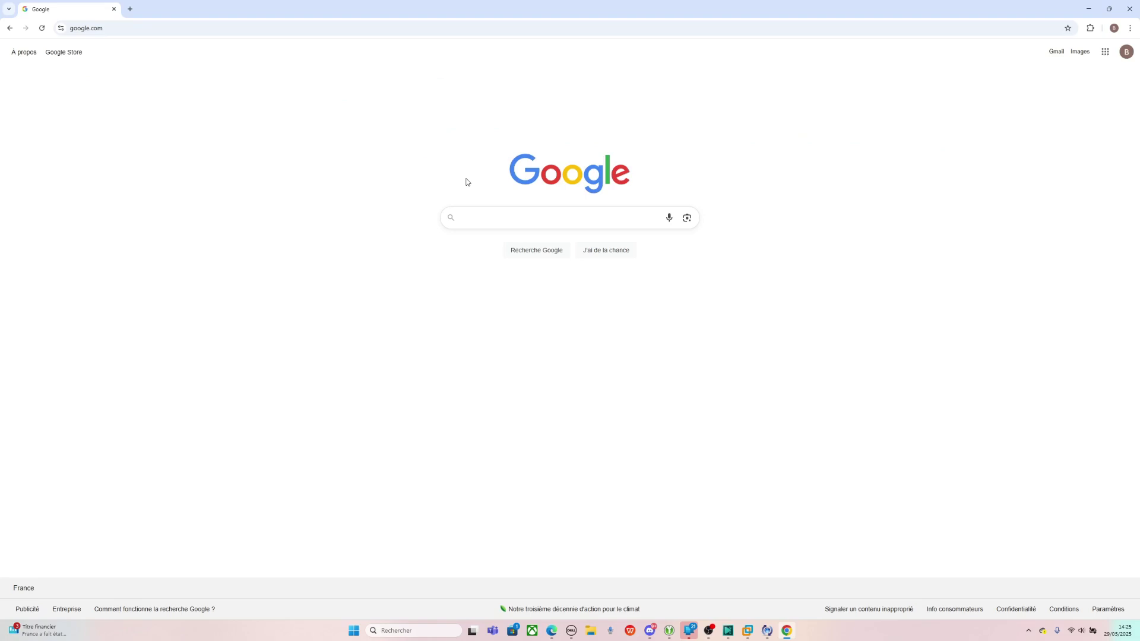
text(firefox msi)
key(Return)
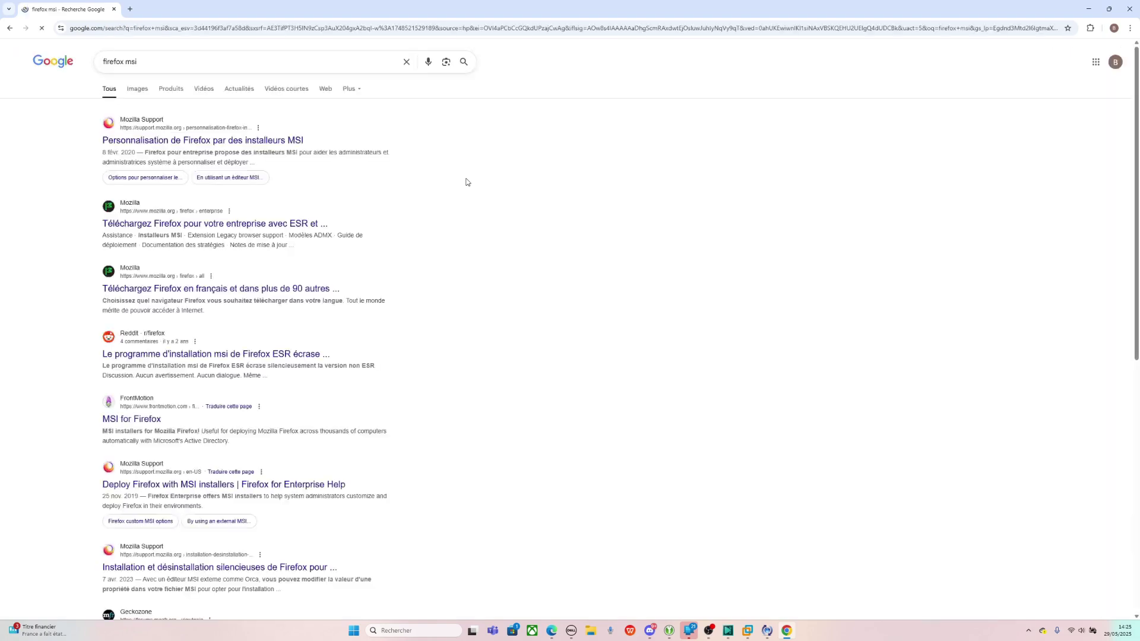
- Via Mozilla's MSI article, download Firefox Windows 64-bit MSI in French and show it in its folder
click(209, 142)
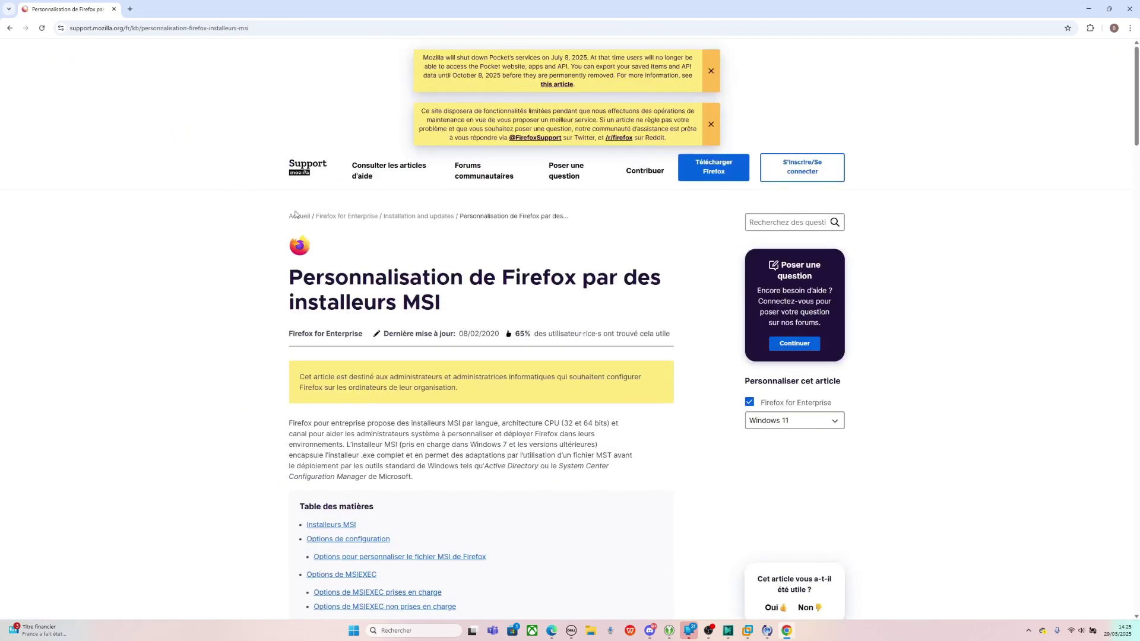
scroll(413, 422, down, 1)
click(331, 472)
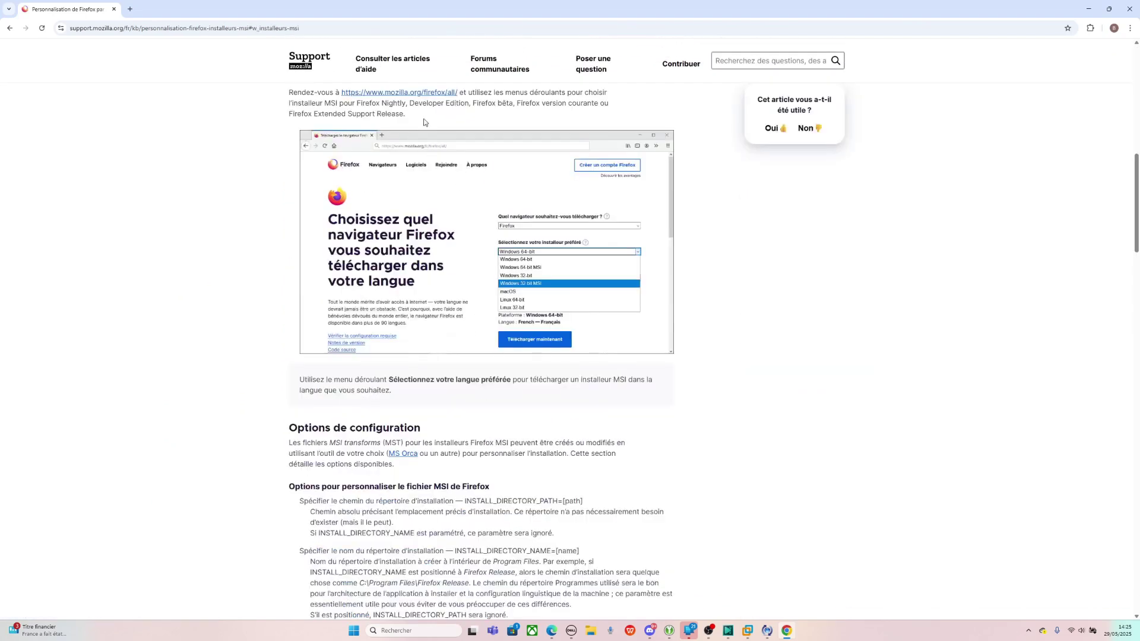
click(415, 95)
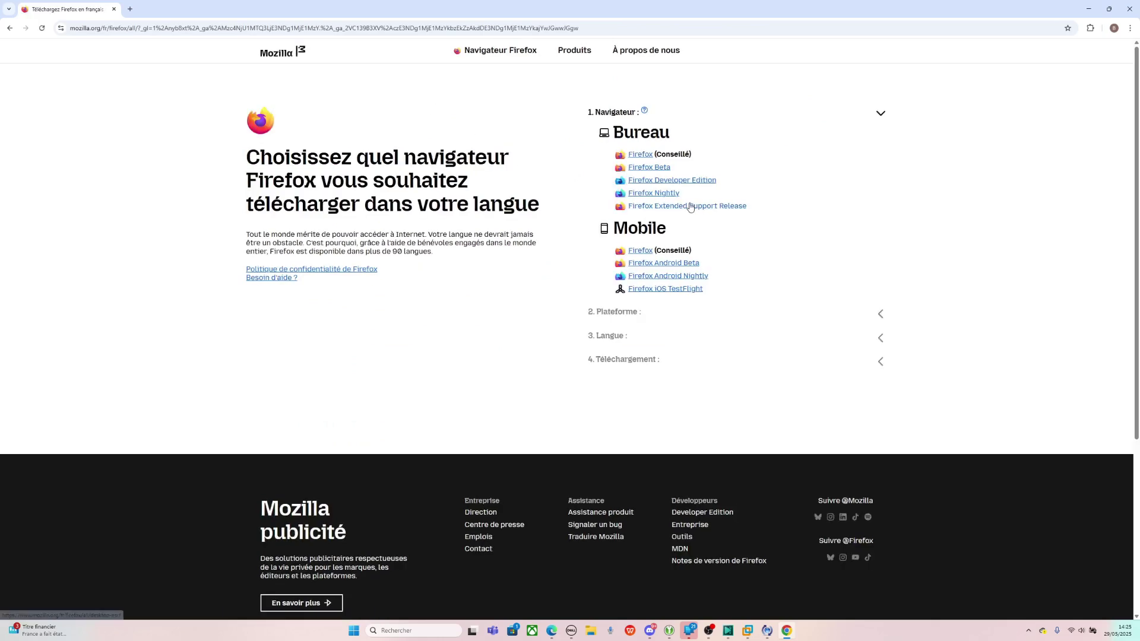
click(640, 155)
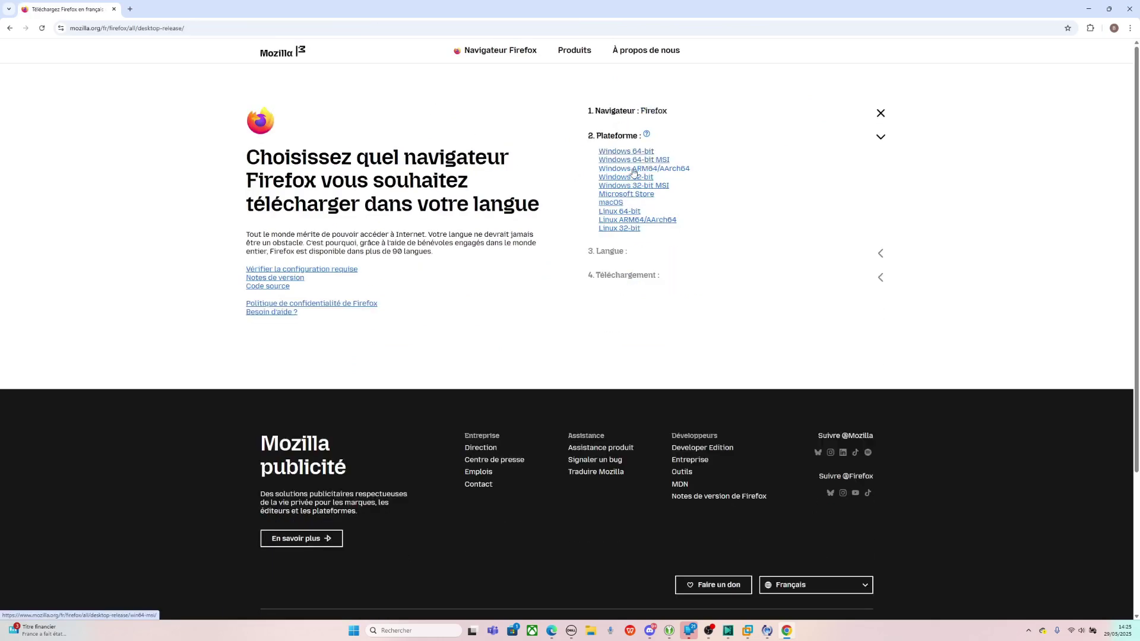
click(621, 160)
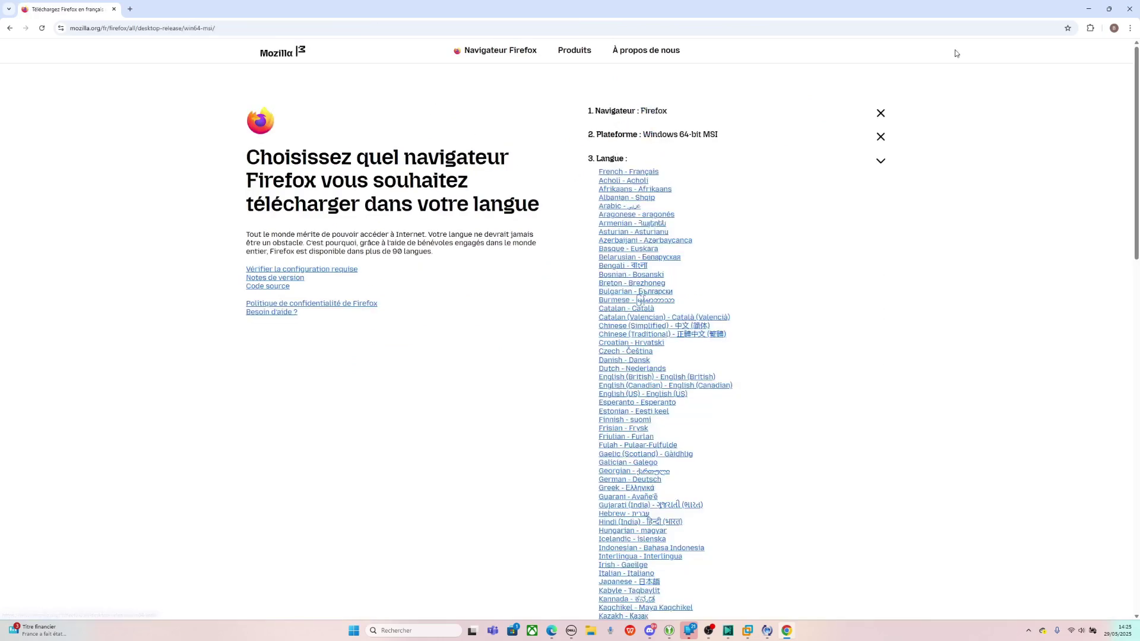
click(641, 172)
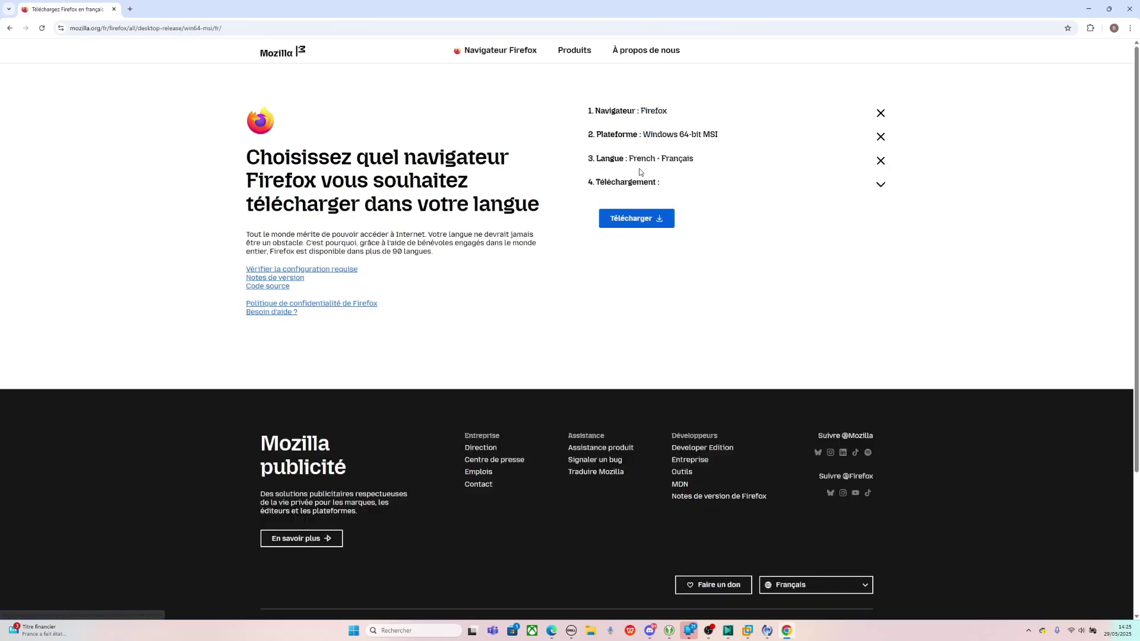
click(650, 223)
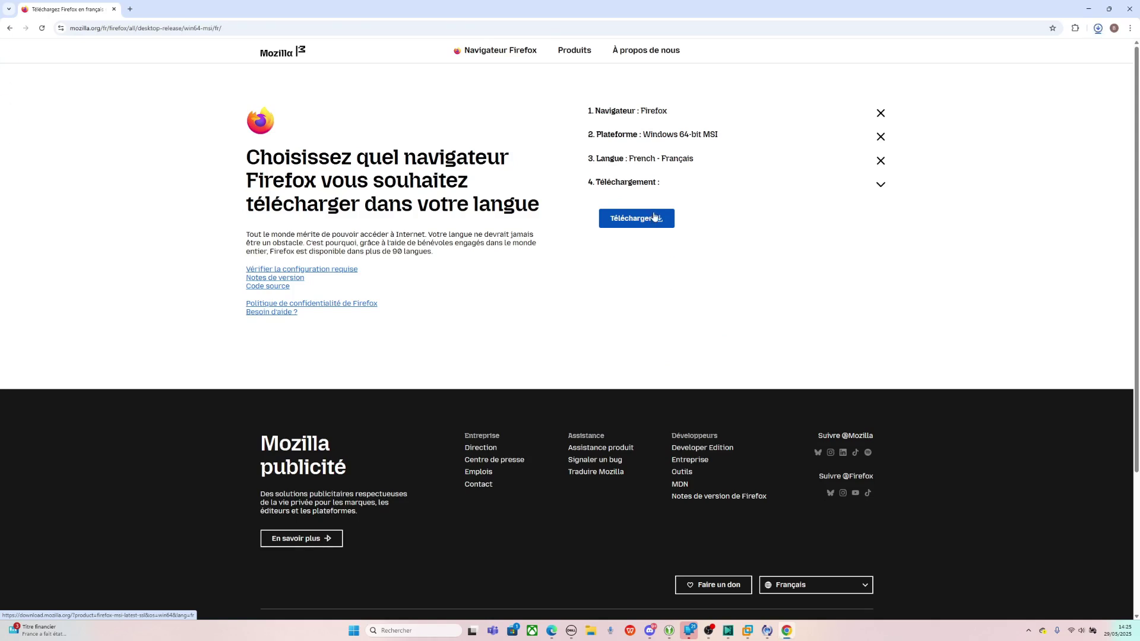
click(1076, 52)
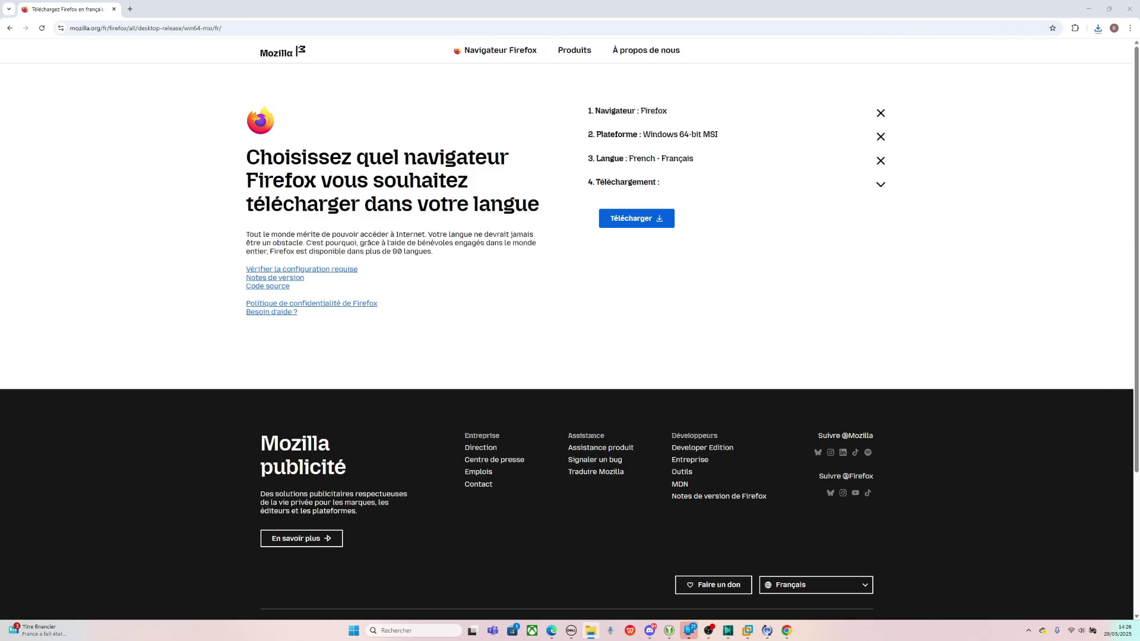
click(747, 630)
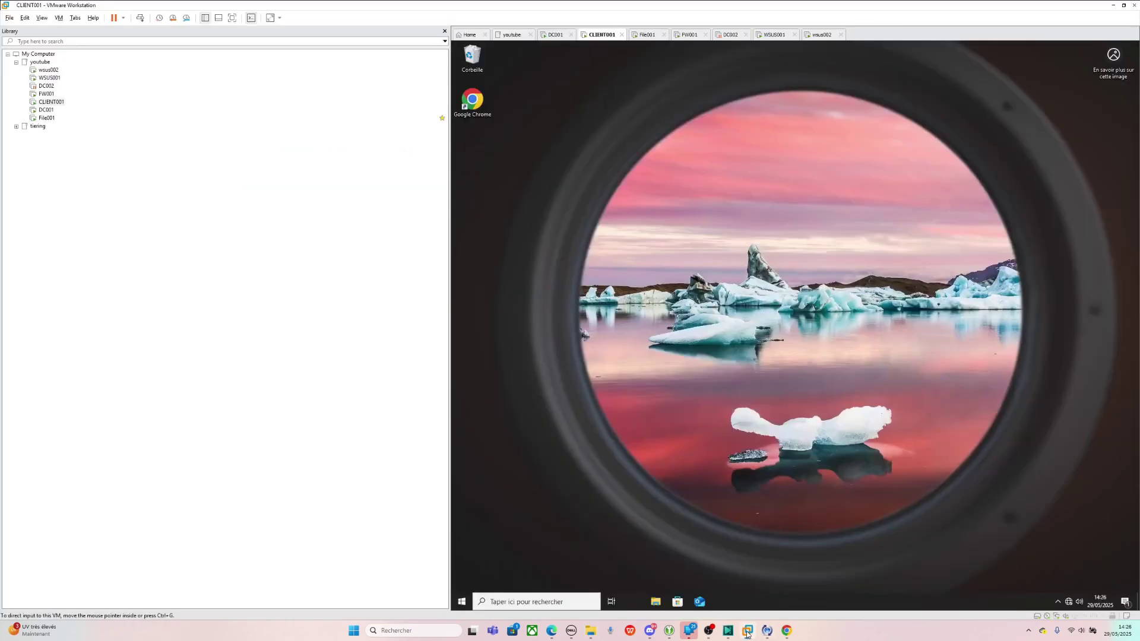
- Paste the Firefox Setup MSI onto CLIENT001's desktop using Coller
right_click(706, 228)
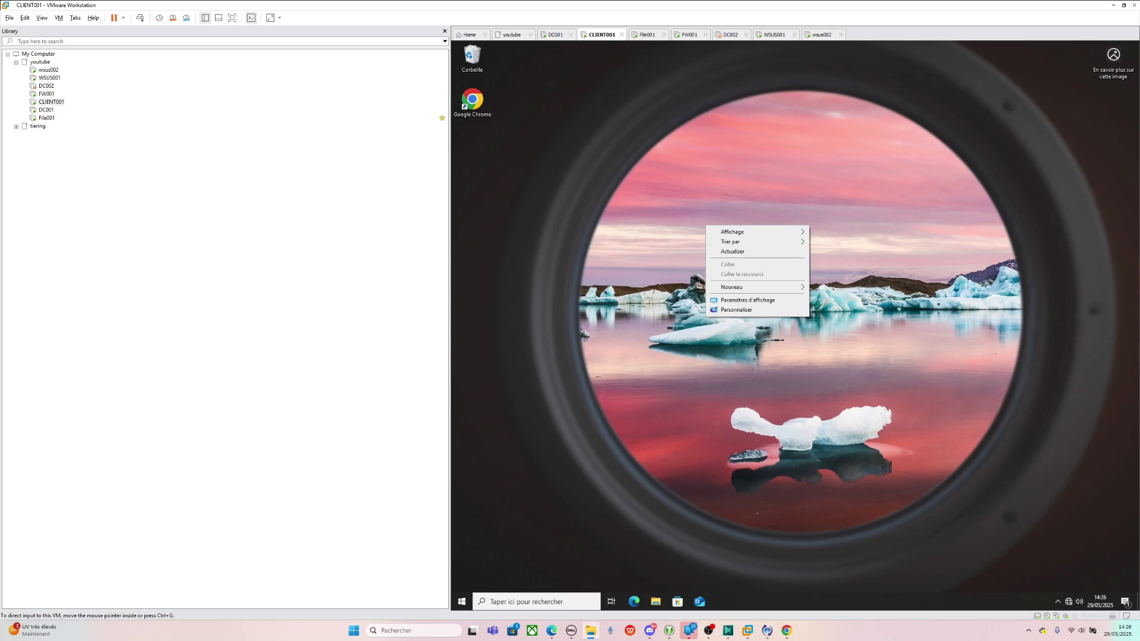
right_click(852, 202)
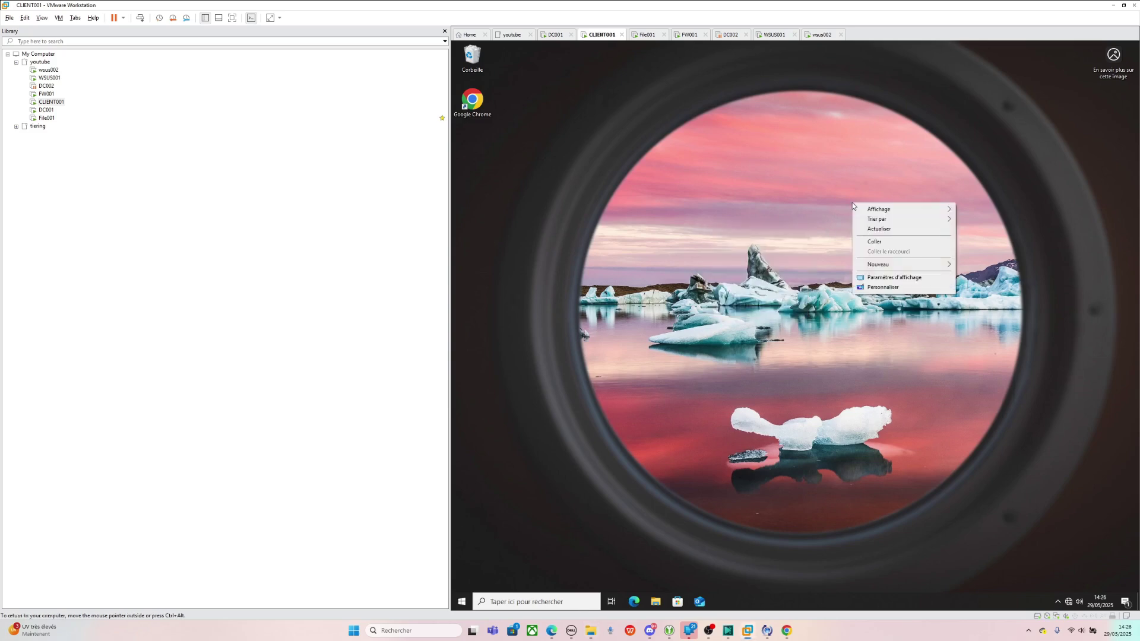
click(873, 242)
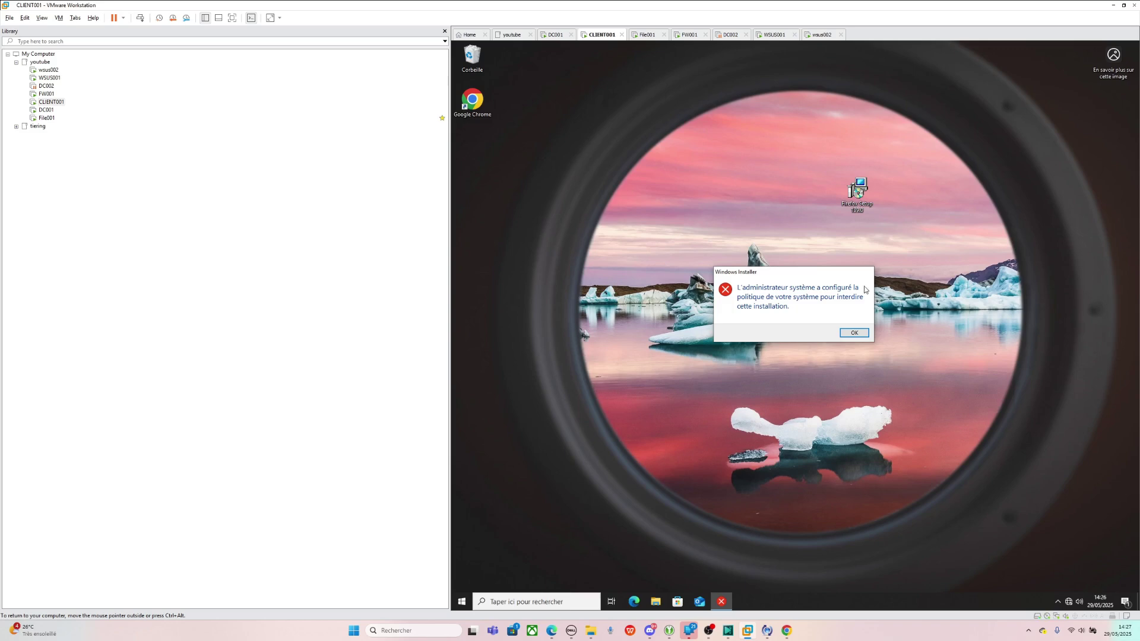
- Dismiss the blocked-install error and start adding a Path exception to DC001's Deny rule
click(855, 333)
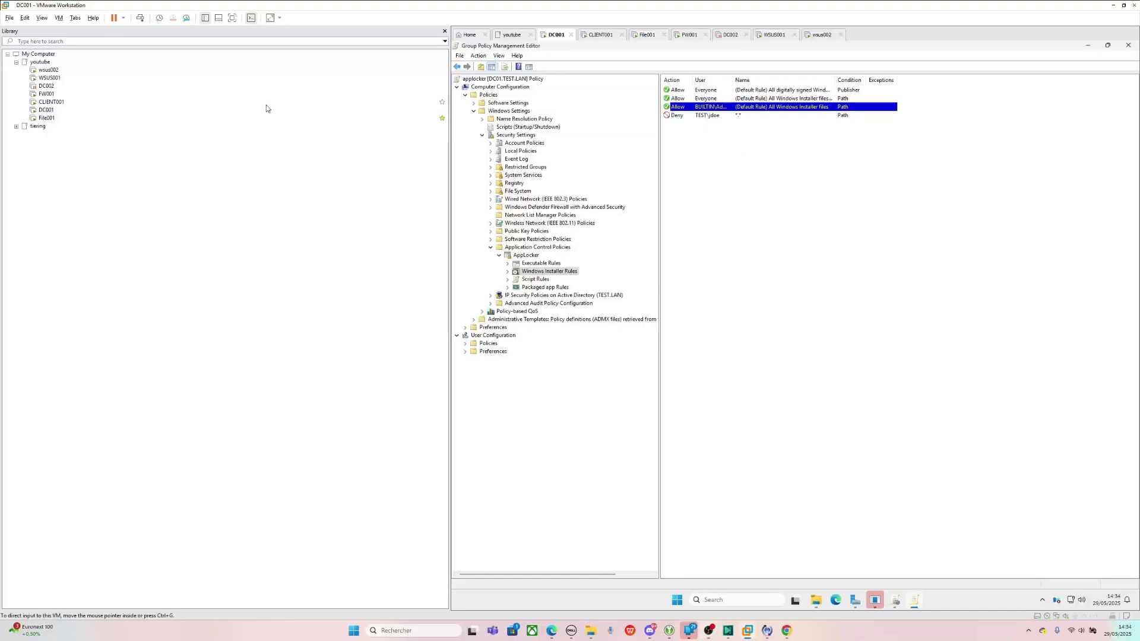
click(705, 119)
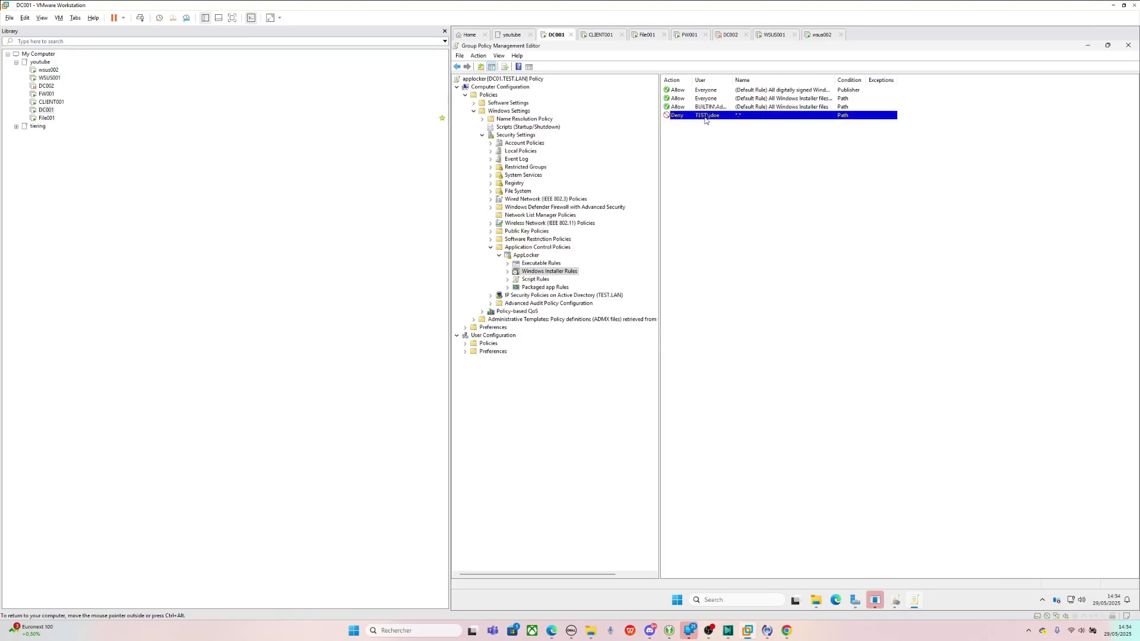
double_click(705, 118)
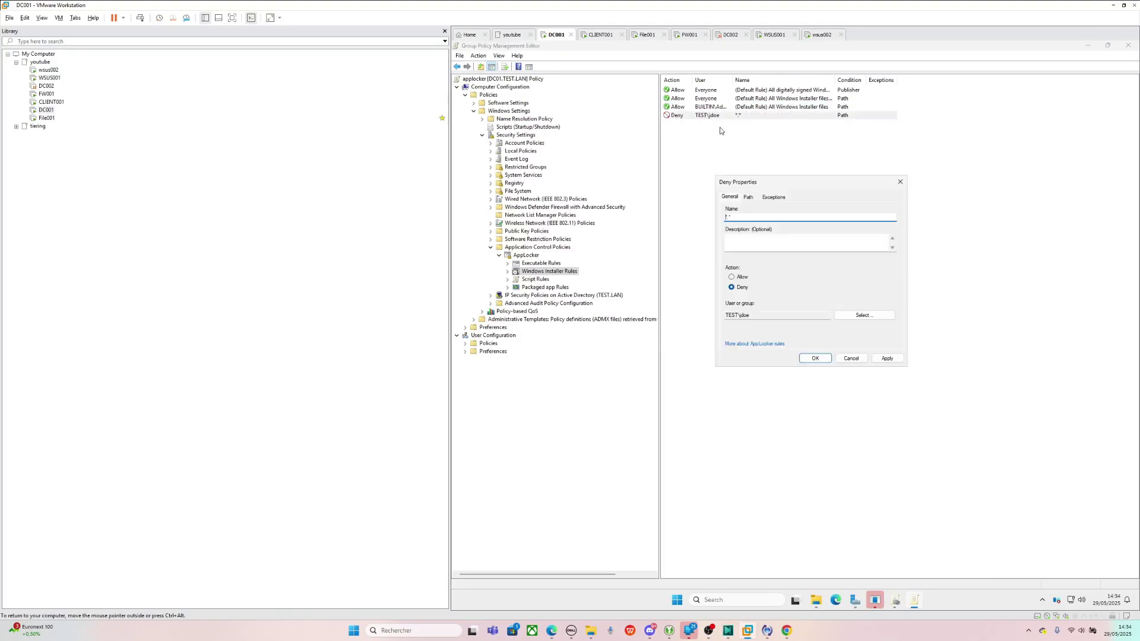
click(772, 197)
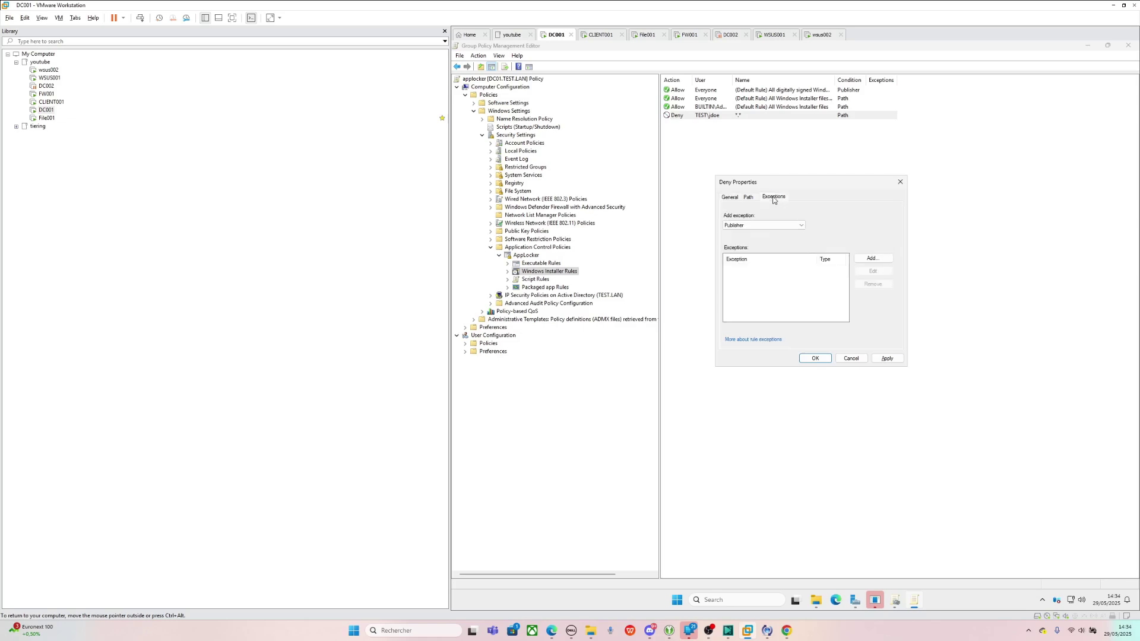
click(760, 226)
click(740, 241)
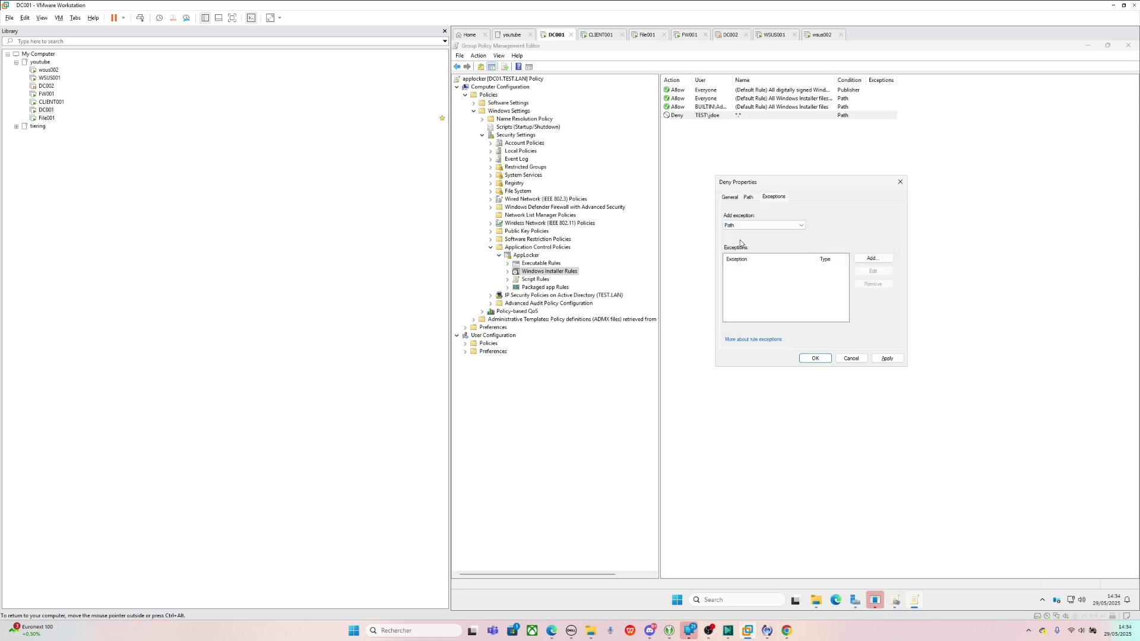
click(870, 259)
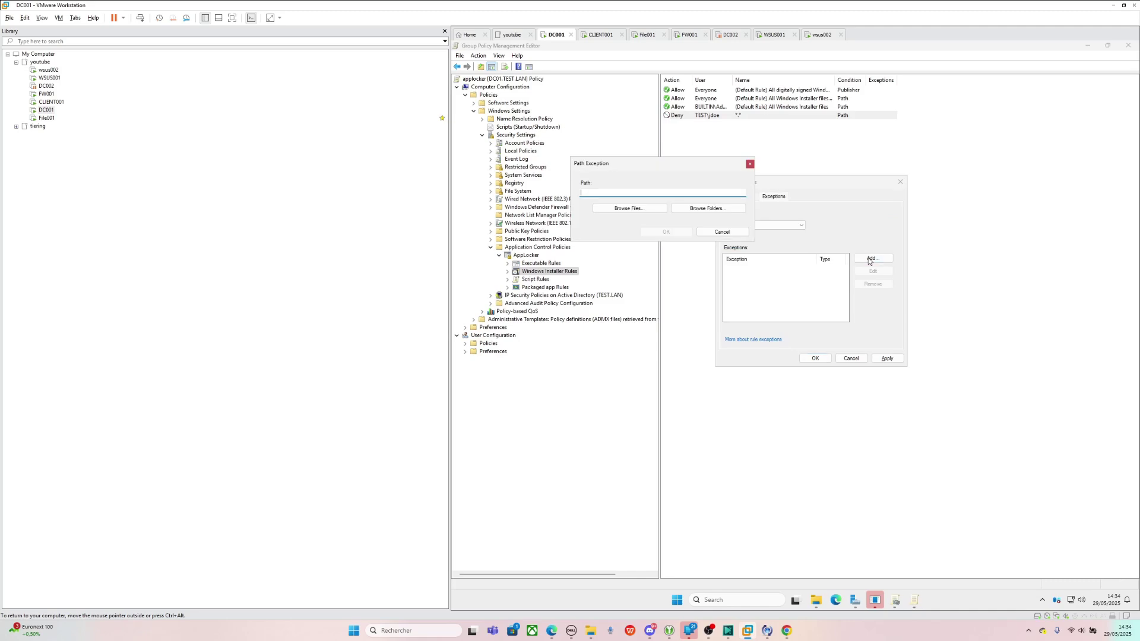
- Check the Public Documents folder's full path in a file window
mouse_move(817, 601)
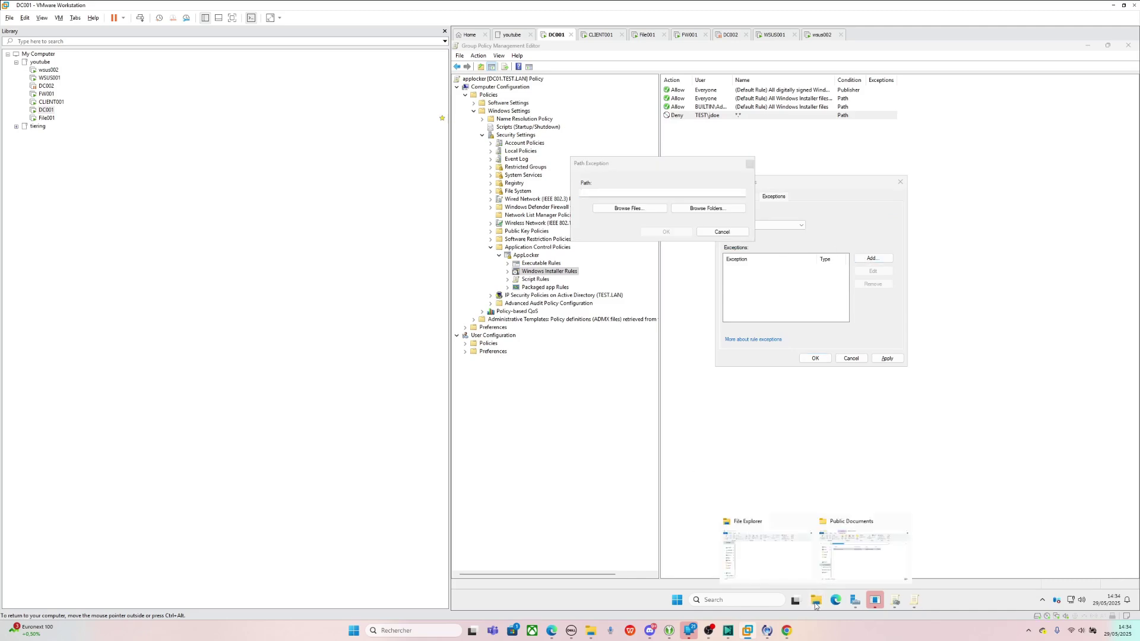
click(868, 557)
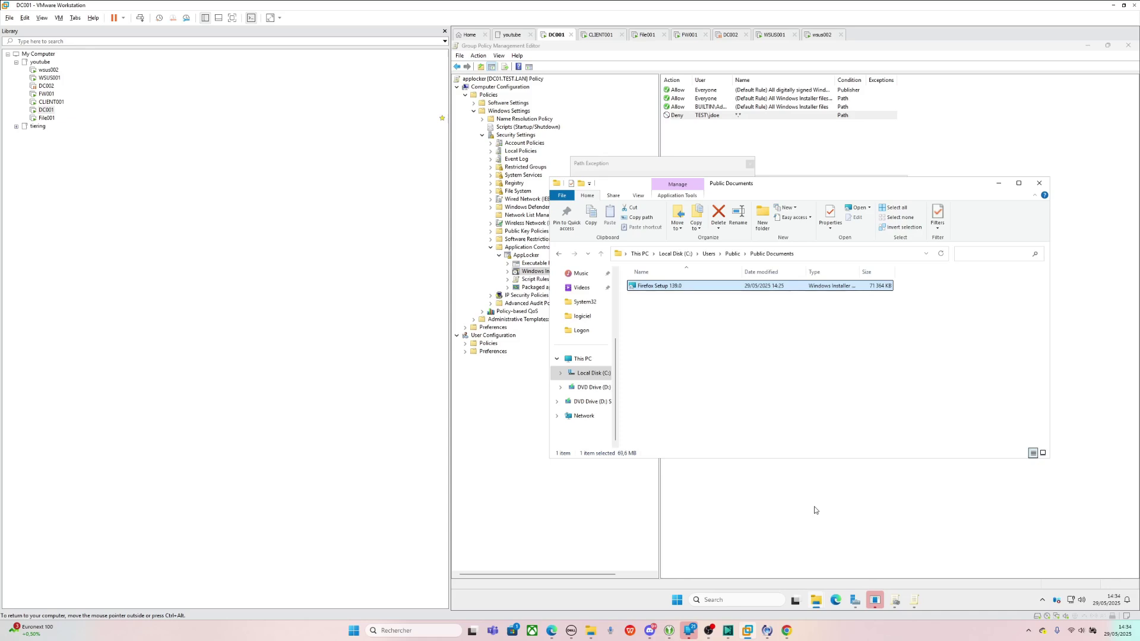
click(821, 253)
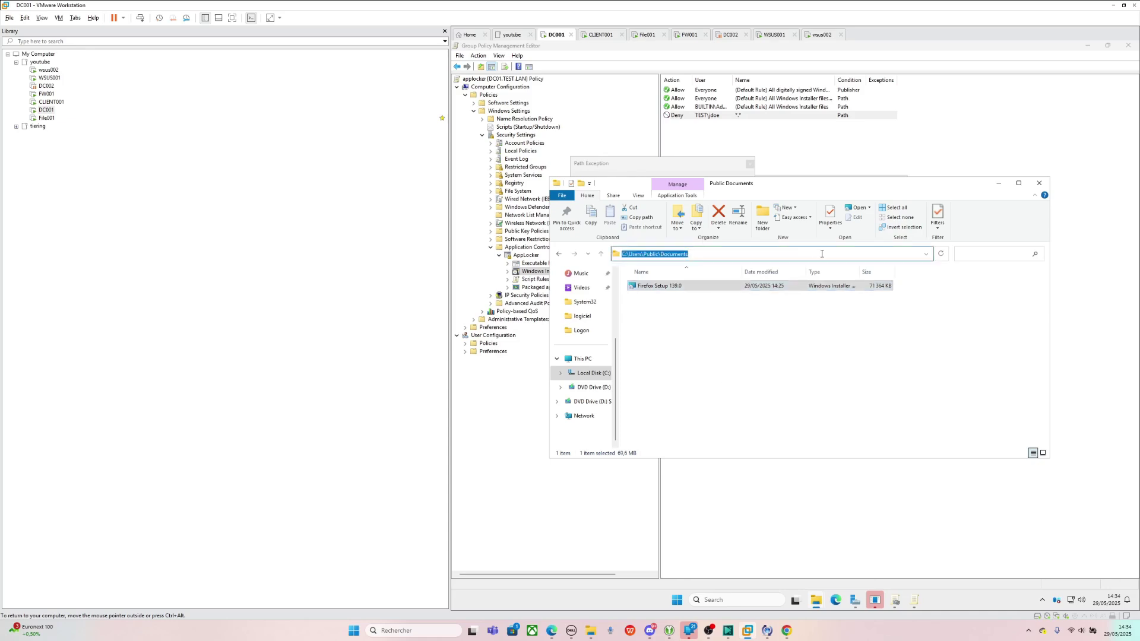
click(1002, 186)
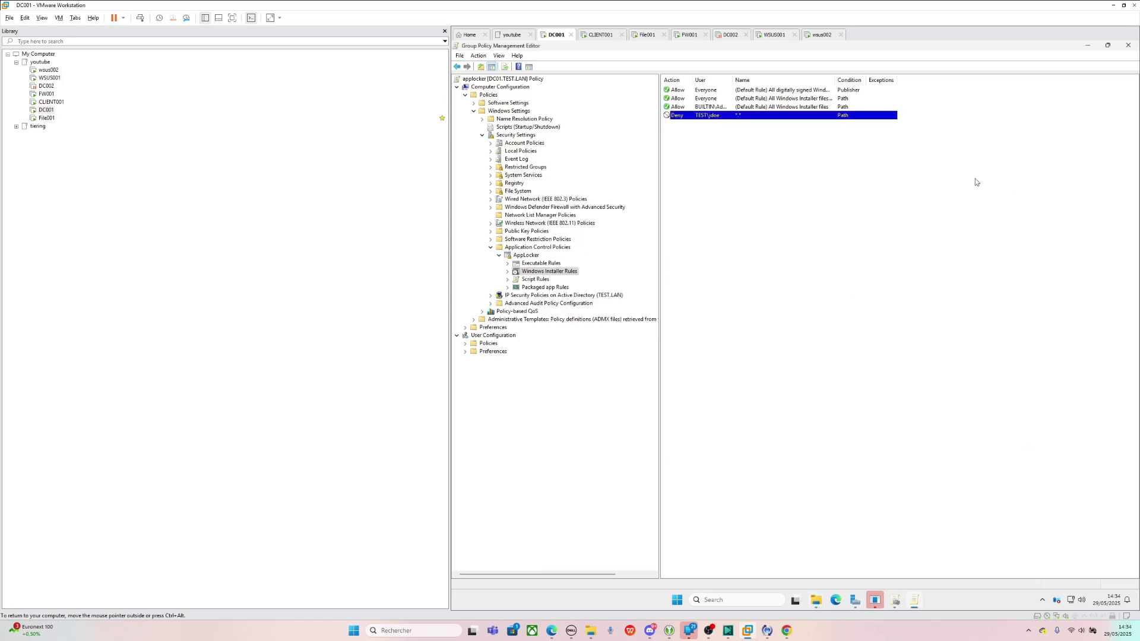
click(715, 114)
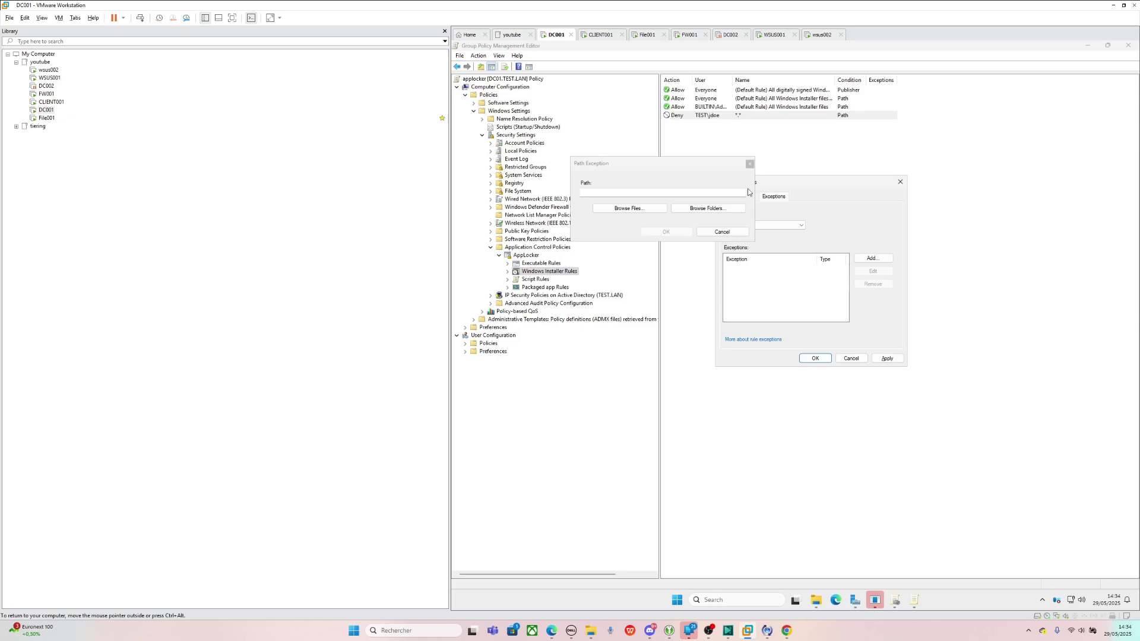
- Select C:\Users\Public\Documents\Firefox Setup 139.0 as the exception and save the Deny rule
click(608, 209)
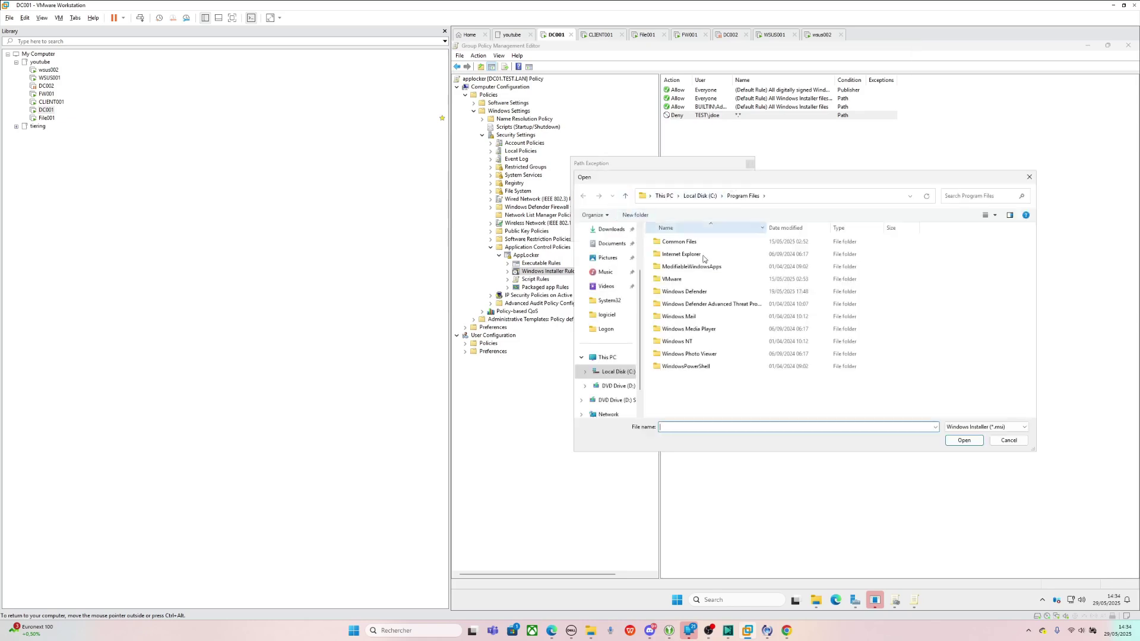
click(614, 371)
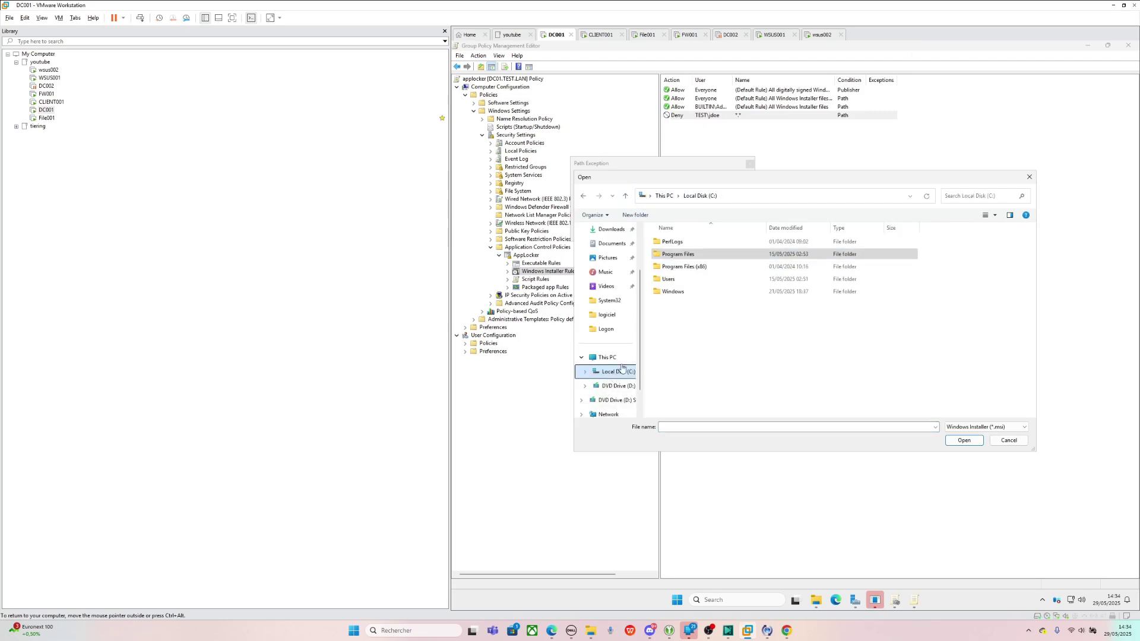
double_click(671, 279)
double_click(674, 254)
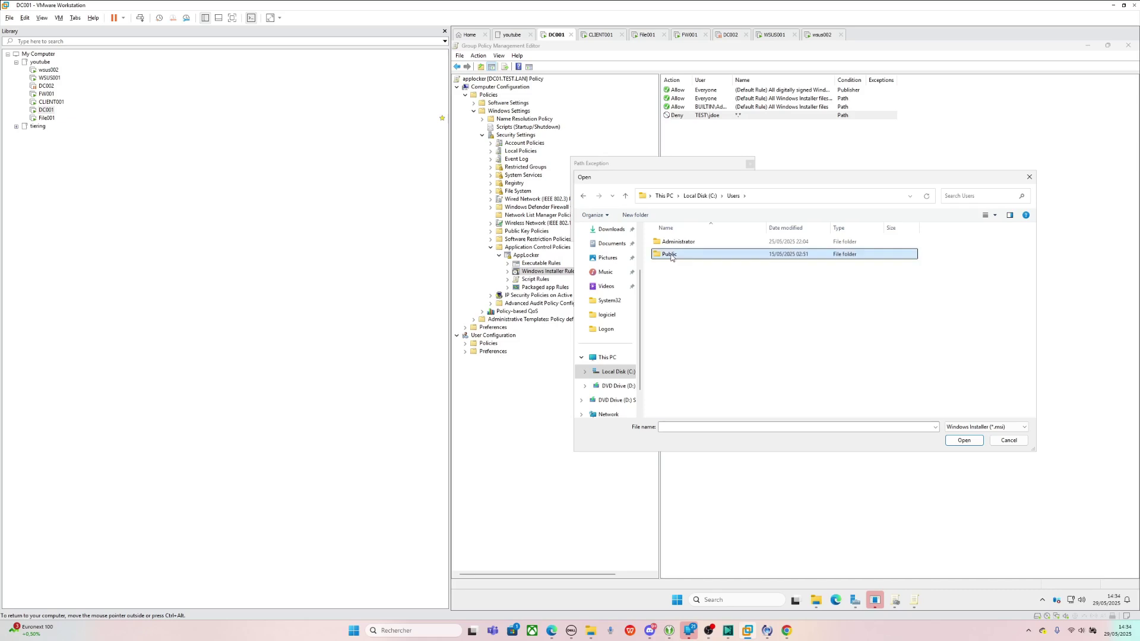
double_click(685, 243)
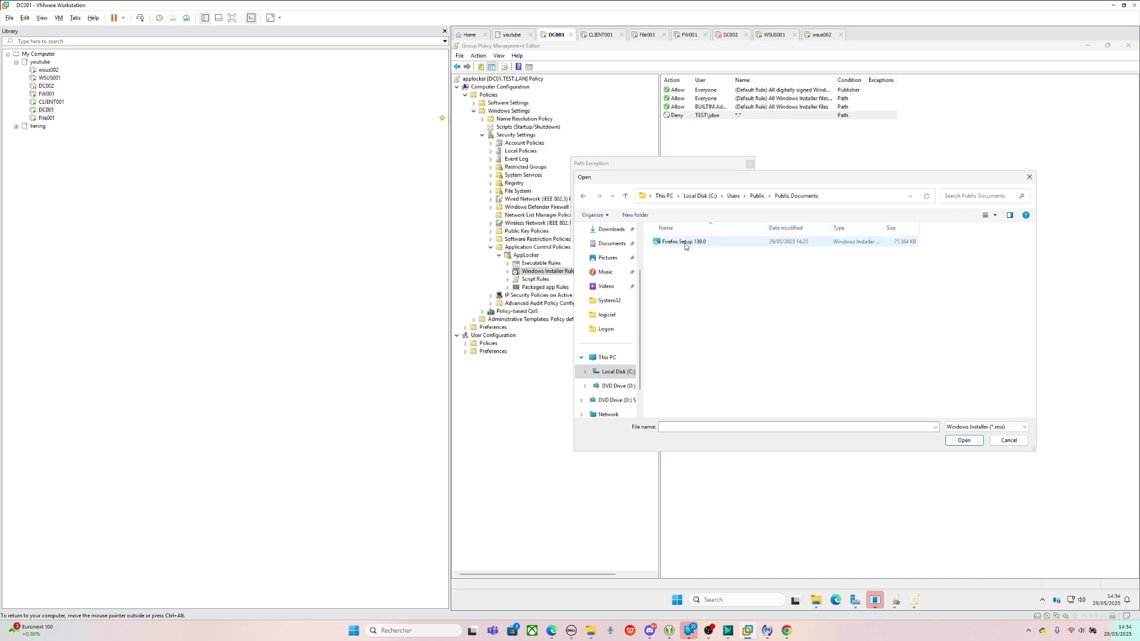
click(685, 244)
click(966, 441)
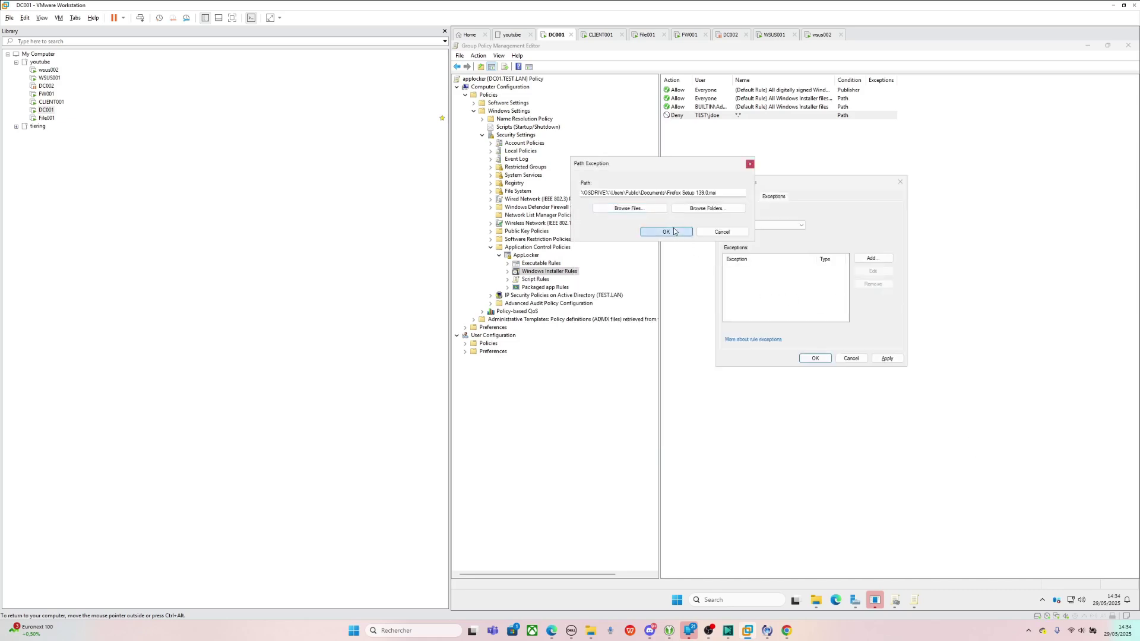
click(666, 231)
click(887, 358)
click(815, 358)
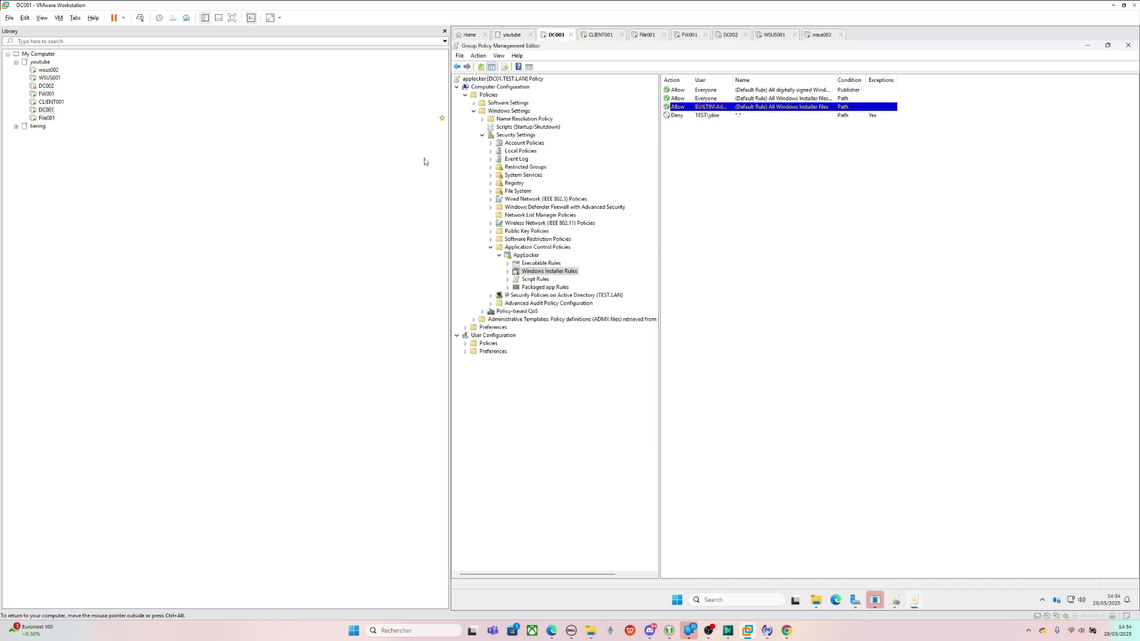
click(51, 102)
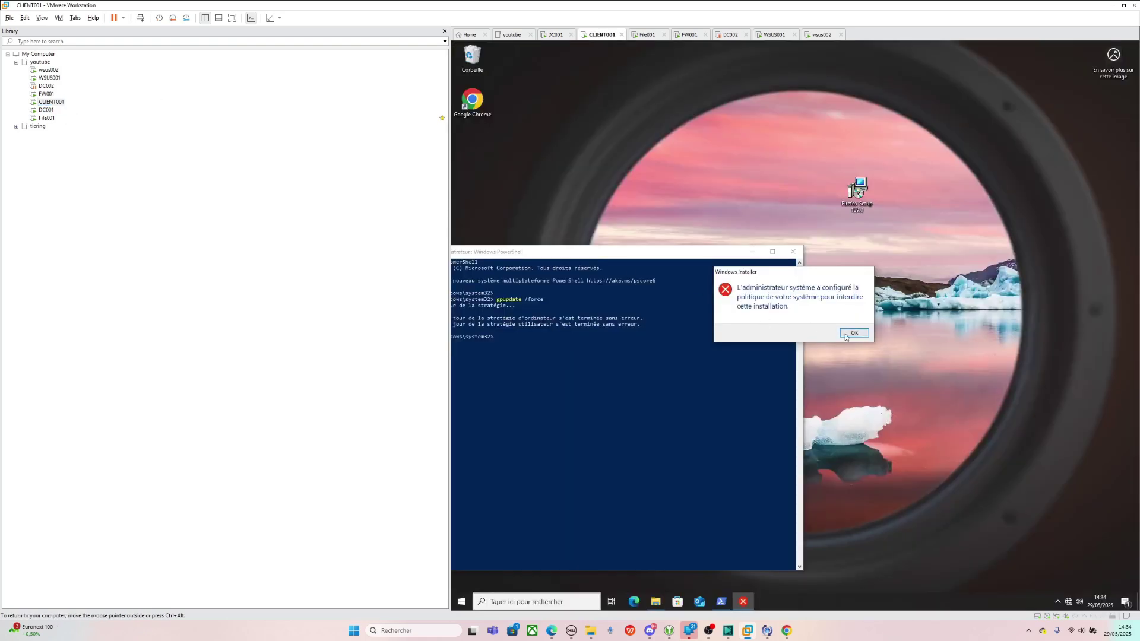
- Dismiss the installer error and restart the CLIENT001 guest via Power > Restart Guest
click(854, 332)
click(656, 602)
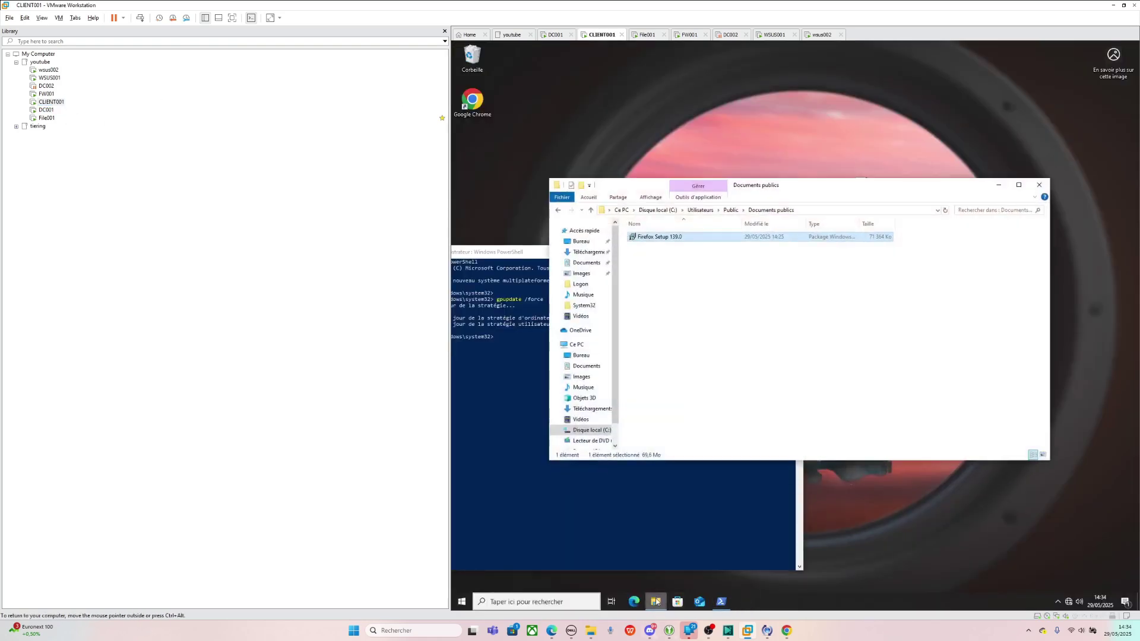
click(798, 211)
click(461, 603)
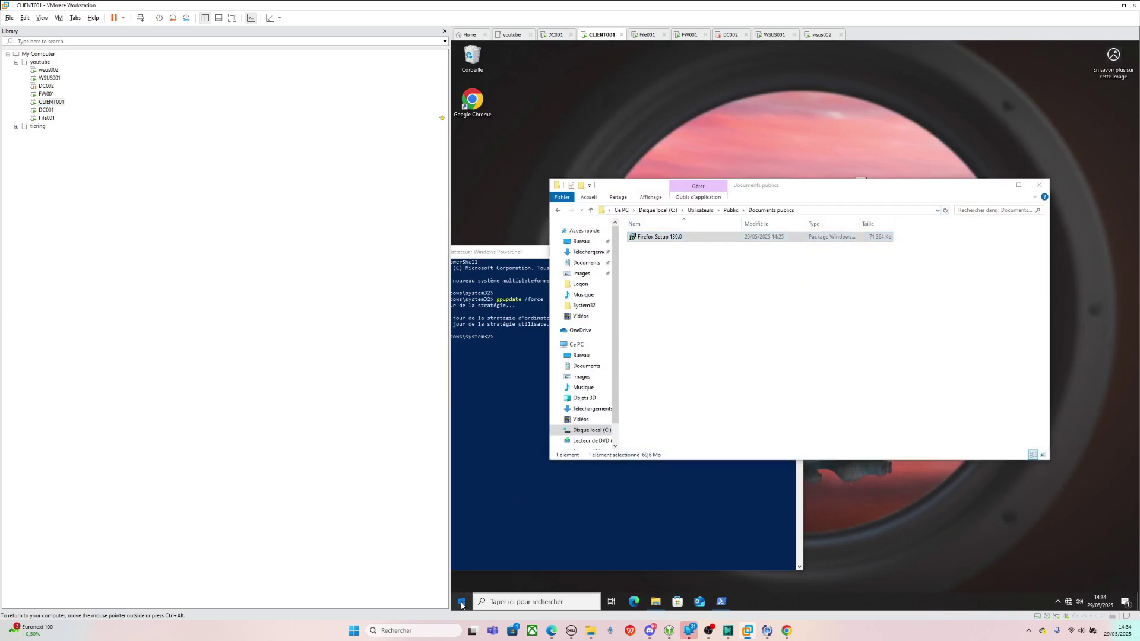
right_click(51, 102)
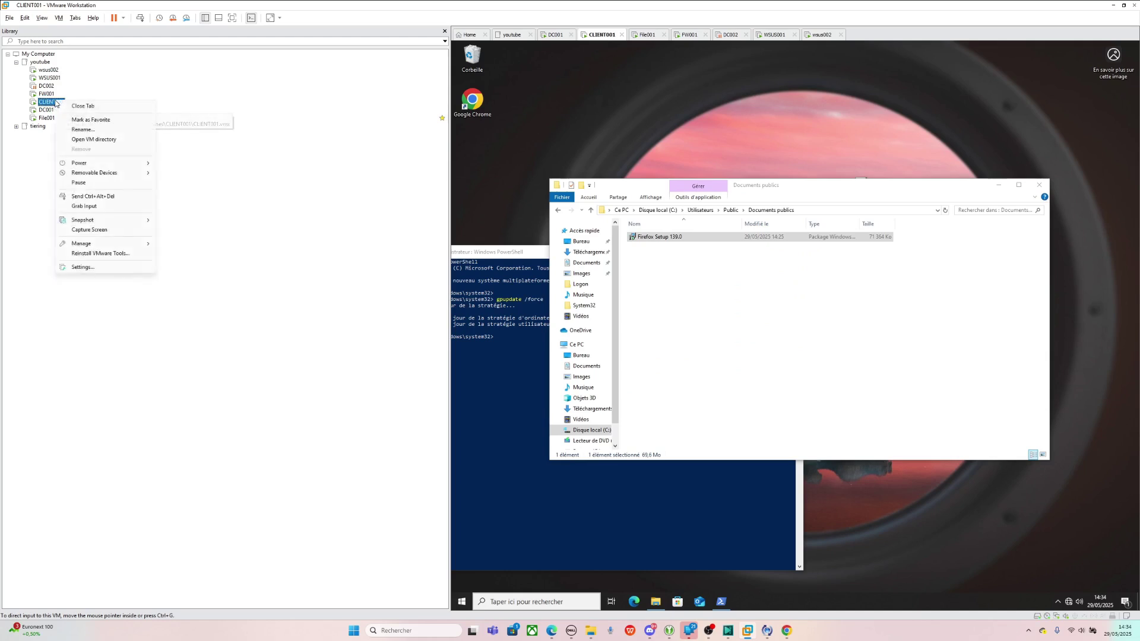
mouse_move(116, 172)
click(189, 194)
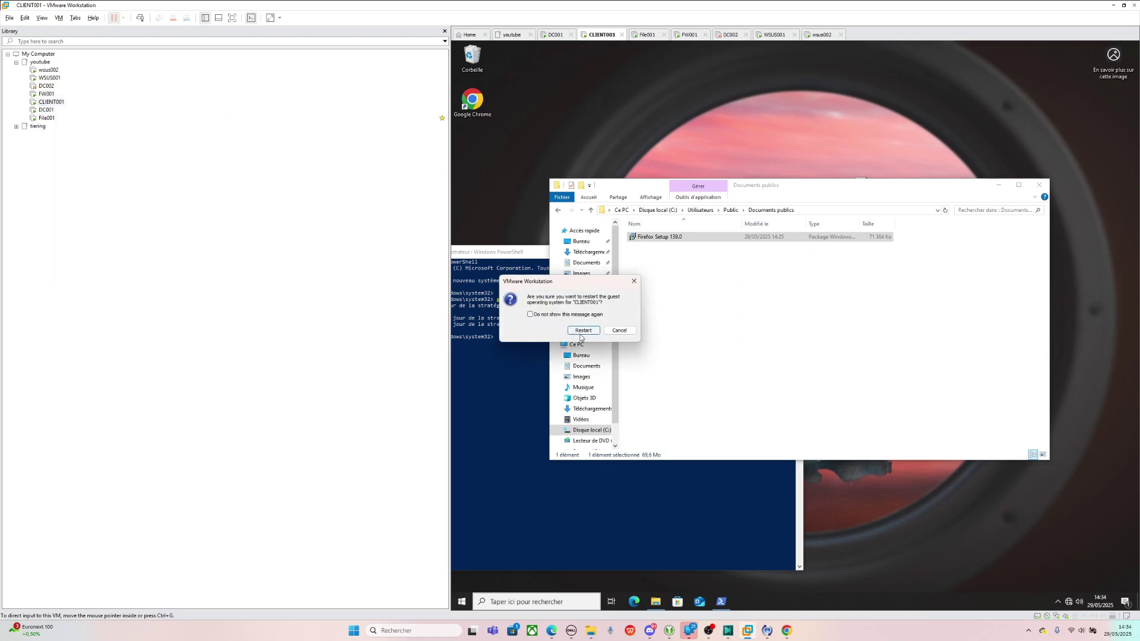
click(587, 328)
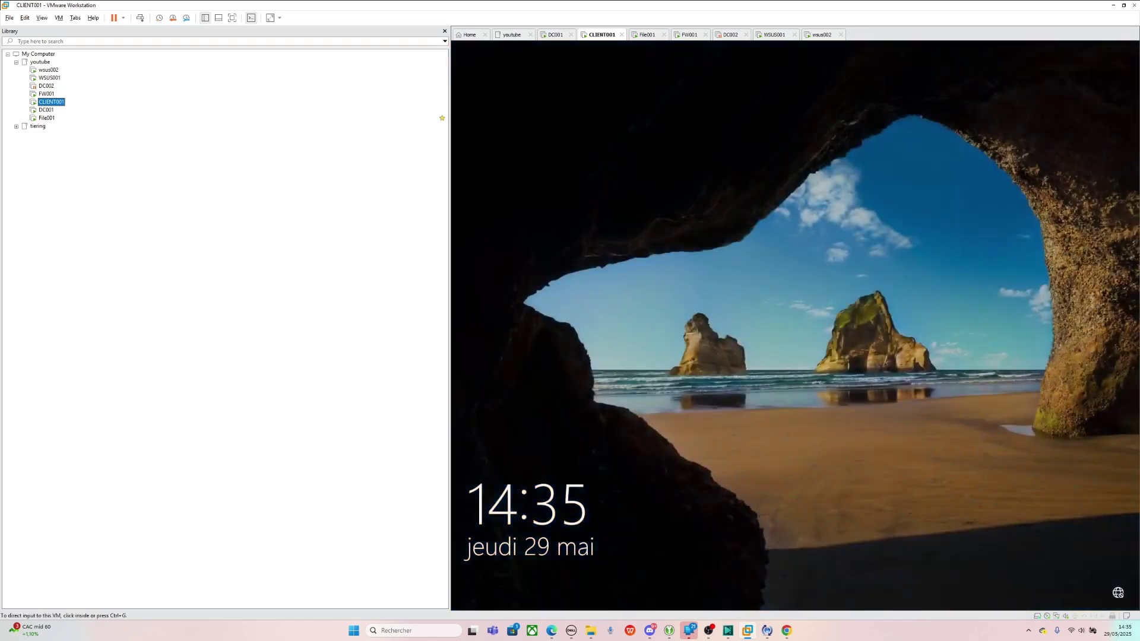
- Sign back in to CLIENT001 with the user's password and open File Explorer
click(689, 299)
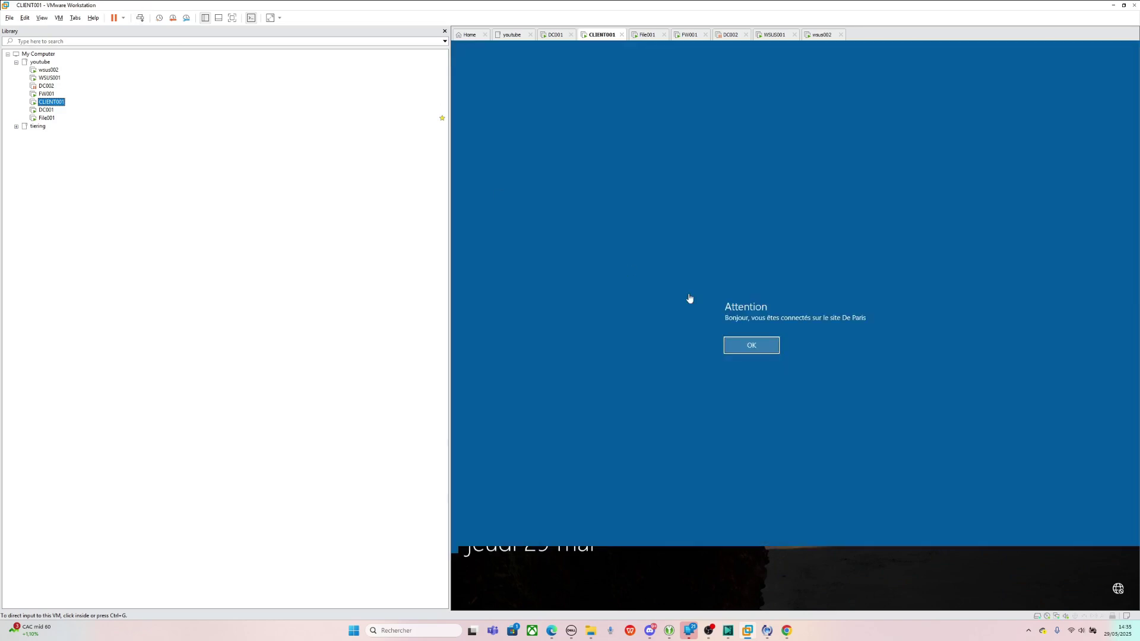
click(773, 347)
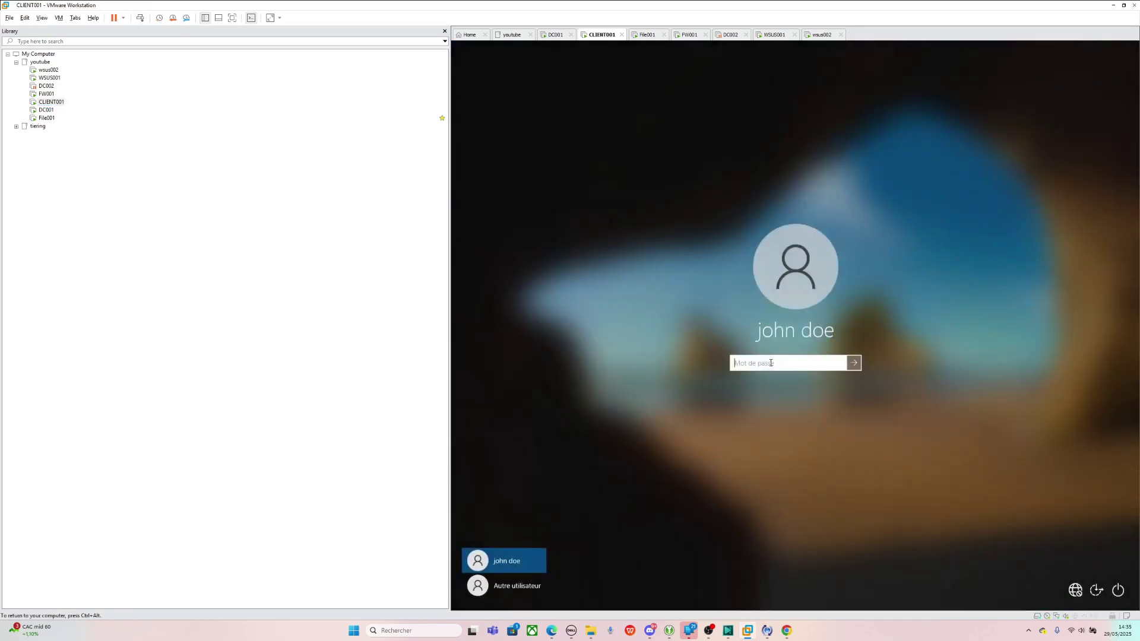
text(•••••••••••••••••)
key(Return)
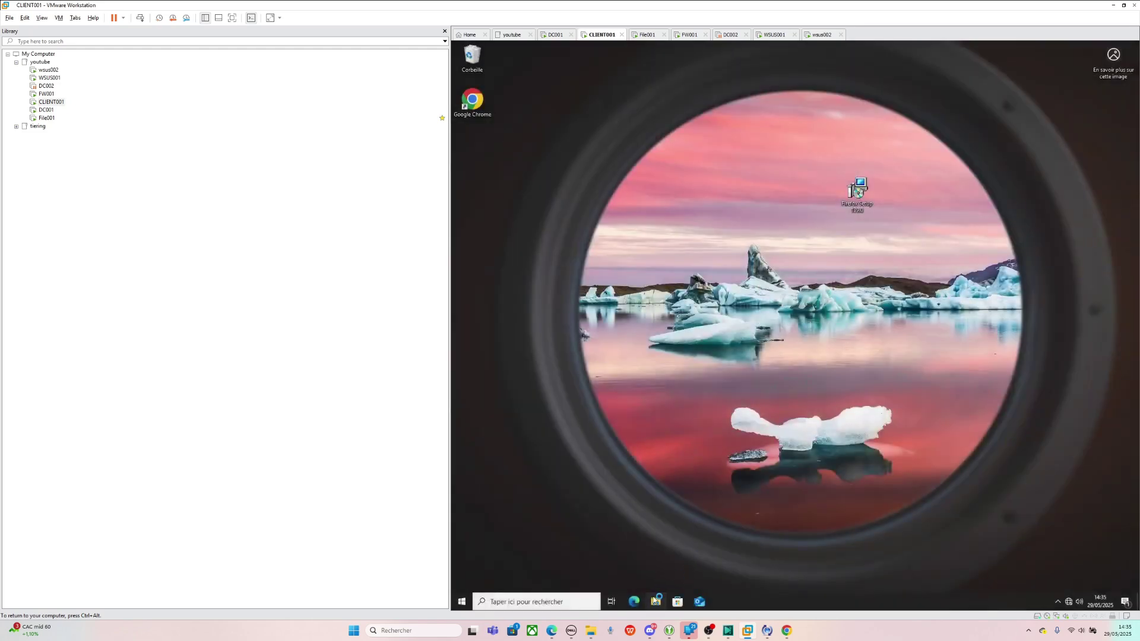
click(655, 601)
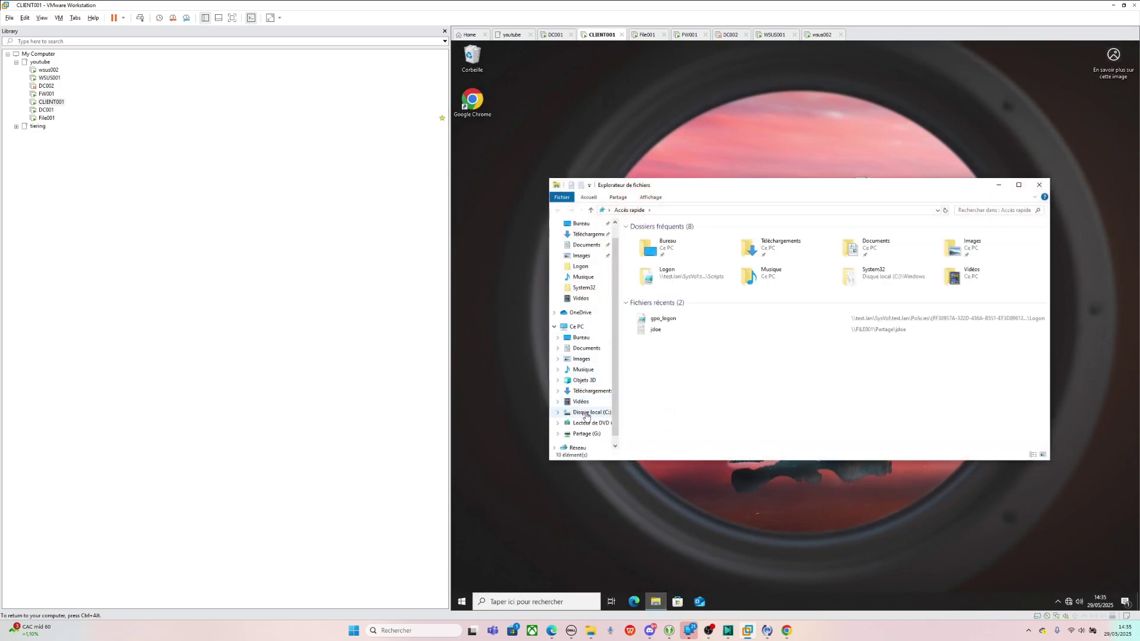
- On CLIENT001, launch Firefox Setup 139.0 from C:\Utilisateurs\Public\Documents publics and approve UAC
click(589, 412)
double_click(636, 275)
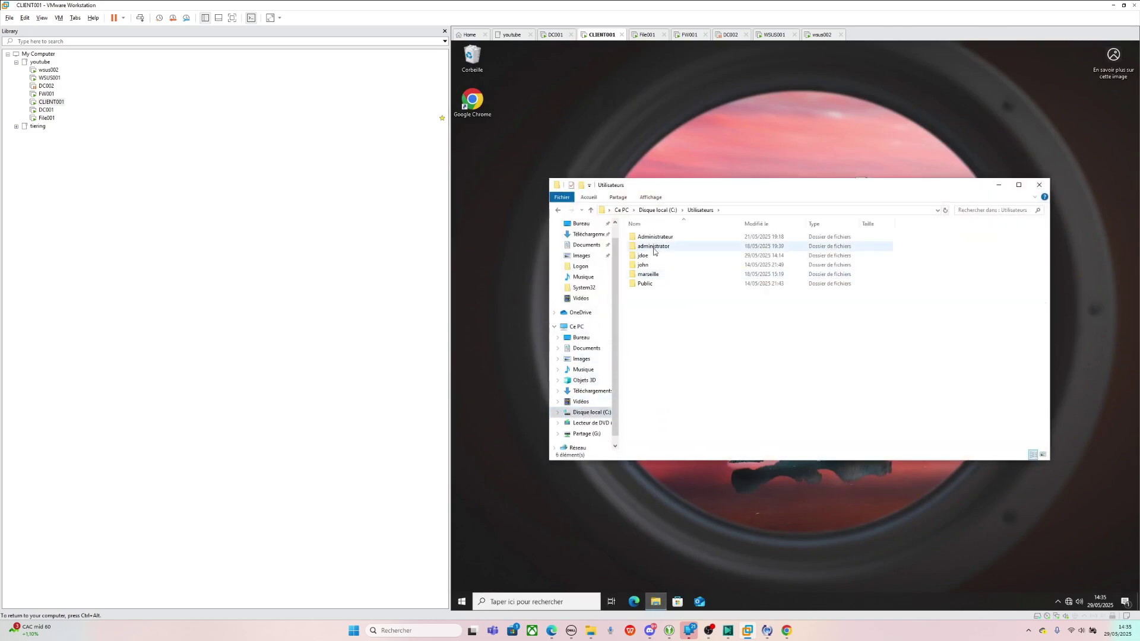
double_click(653, 283)
double_click(654, 237)
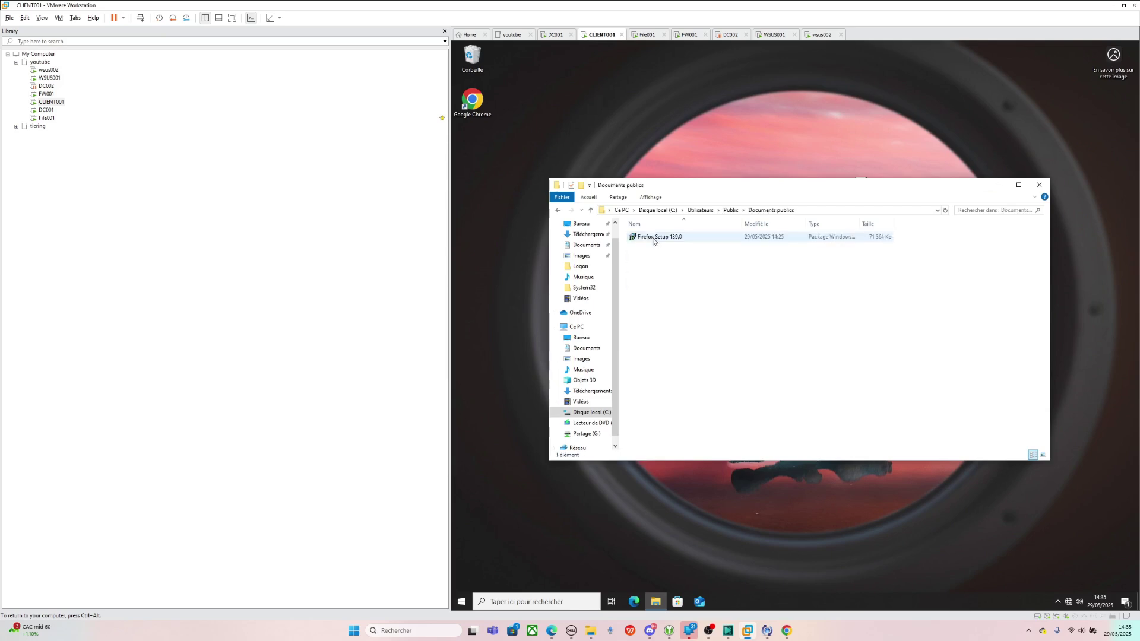
double_click(653, 237)
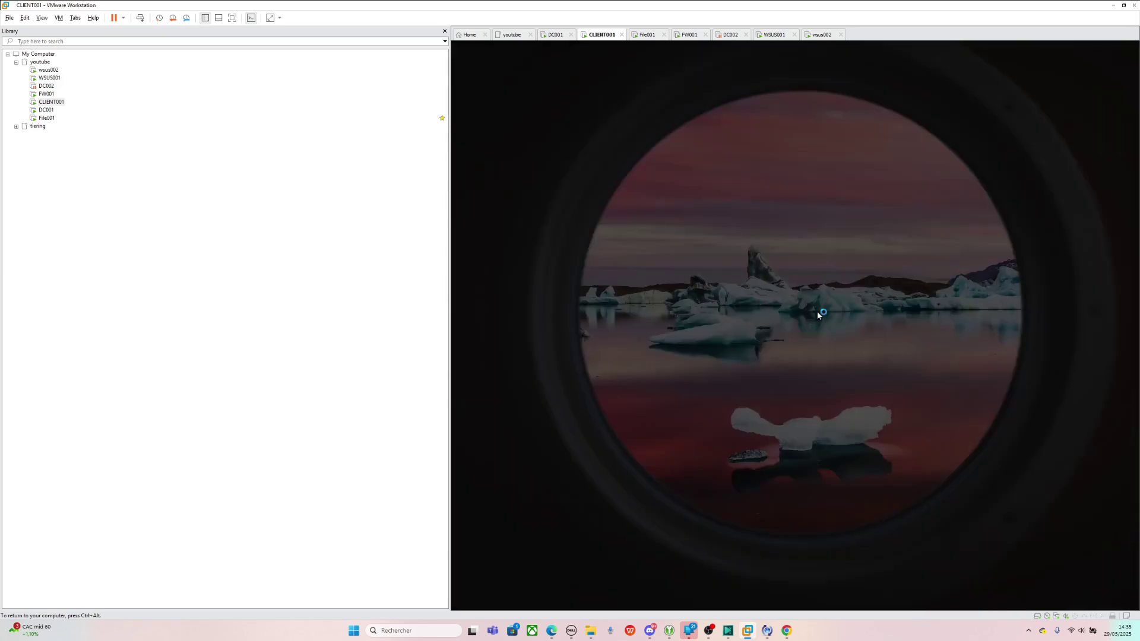
click(751, 380)
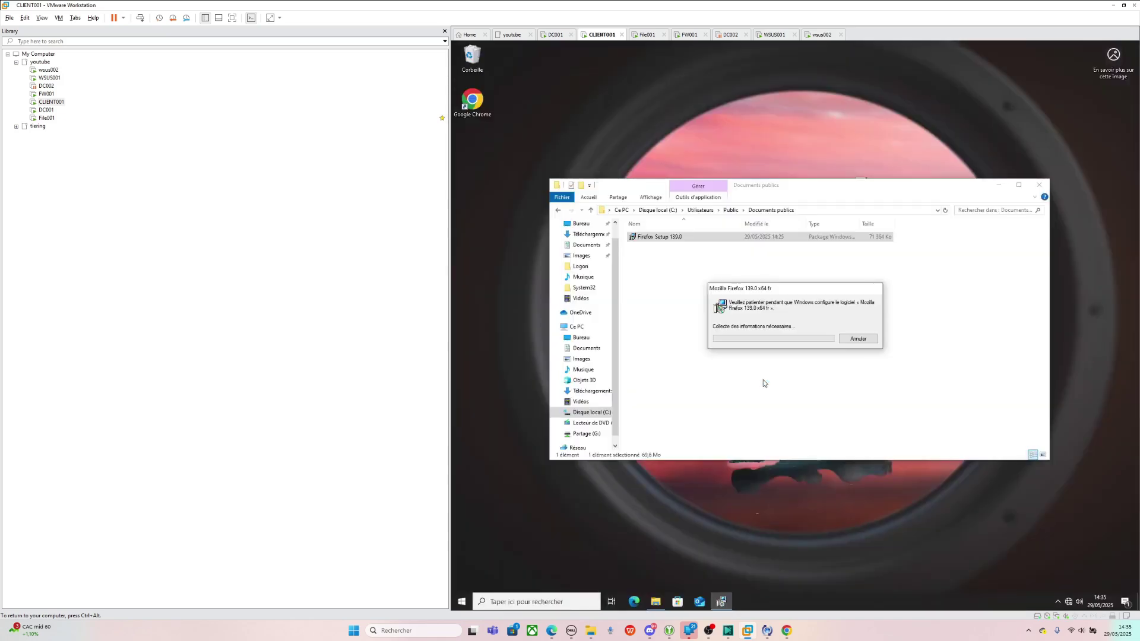
- Close the Public Documents window and move the installer progress dialog while Firefox installs
click(871, 340)
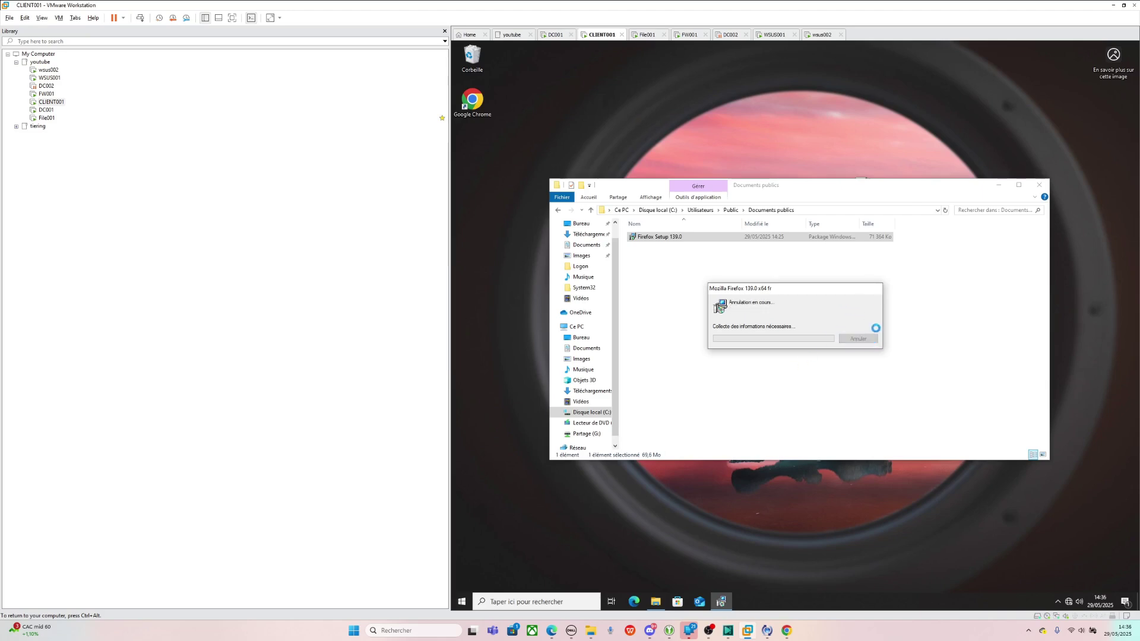
click(898, 336)
click(1033, 184)
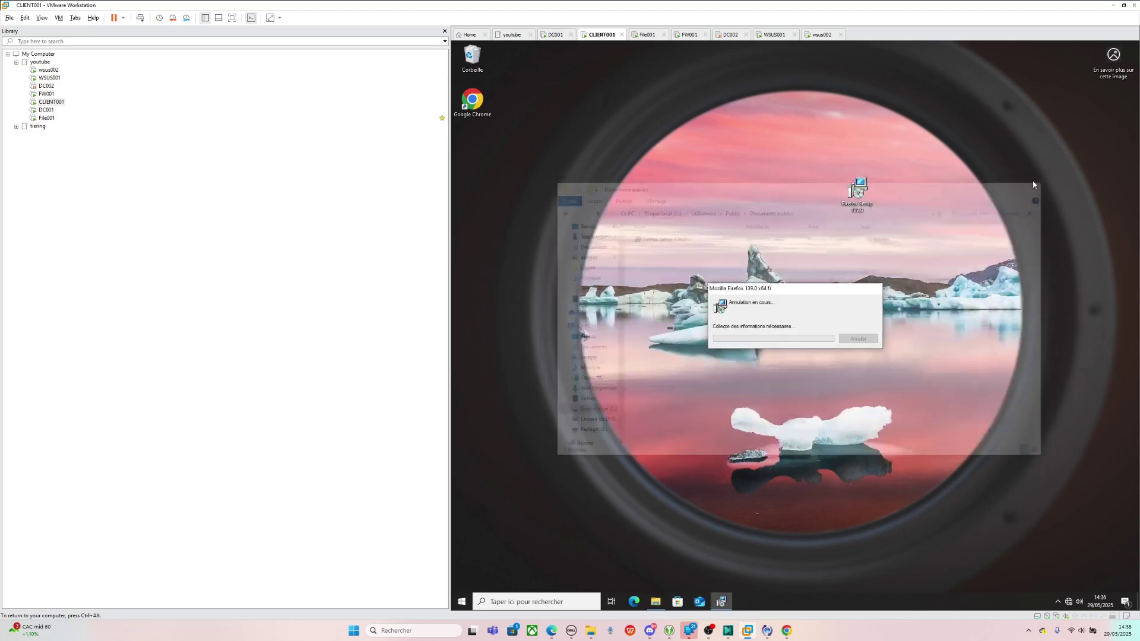
drag(813, 312, 808, 326)
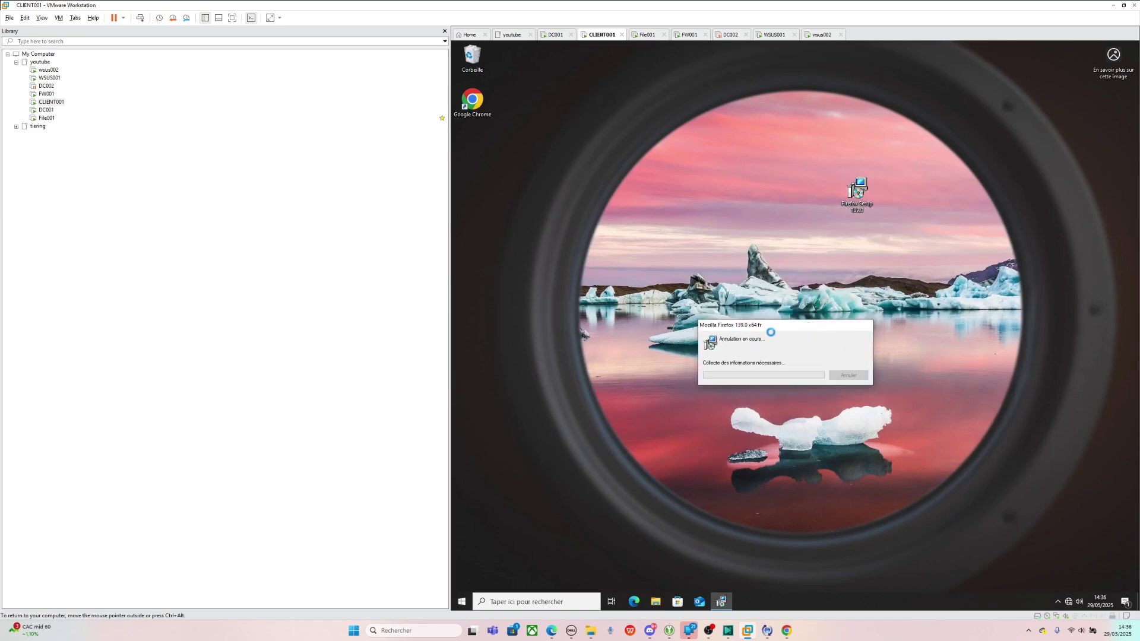
mouse_move(727, 596)
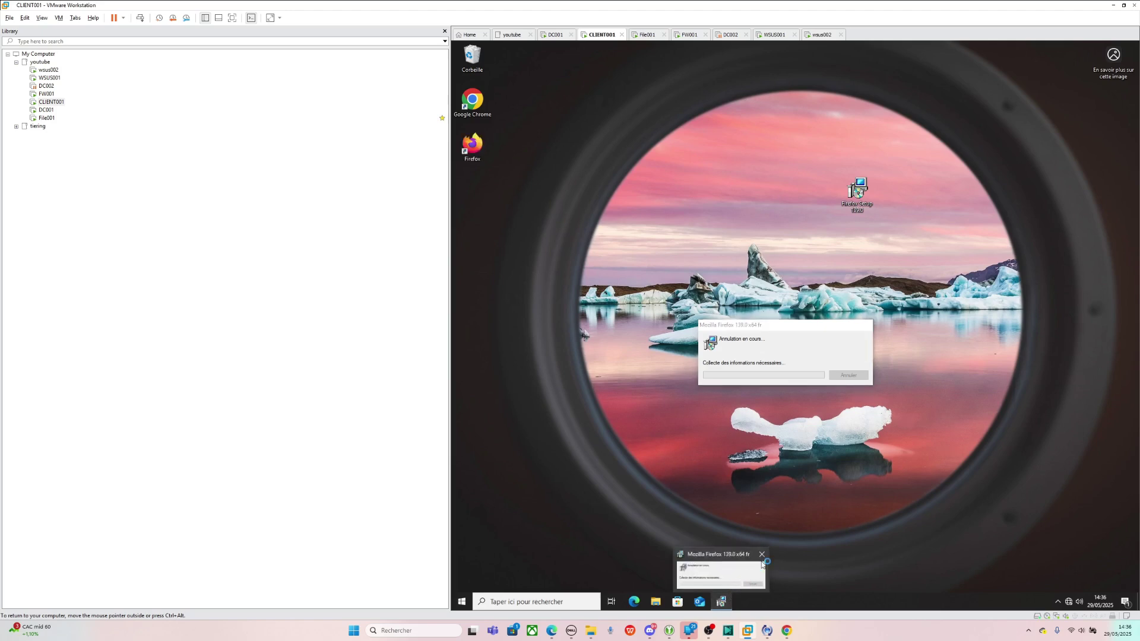